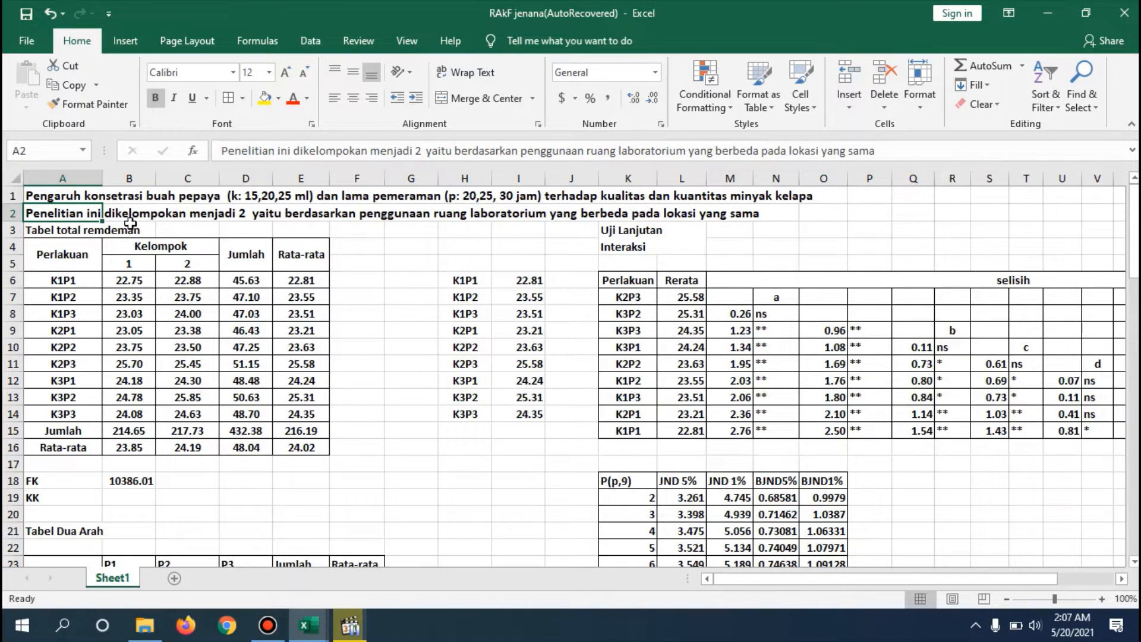
- Examine the study title, the grouping note and the treatment and group headings of the total yield table
left_click(171, 294)
left_click(130, 278)
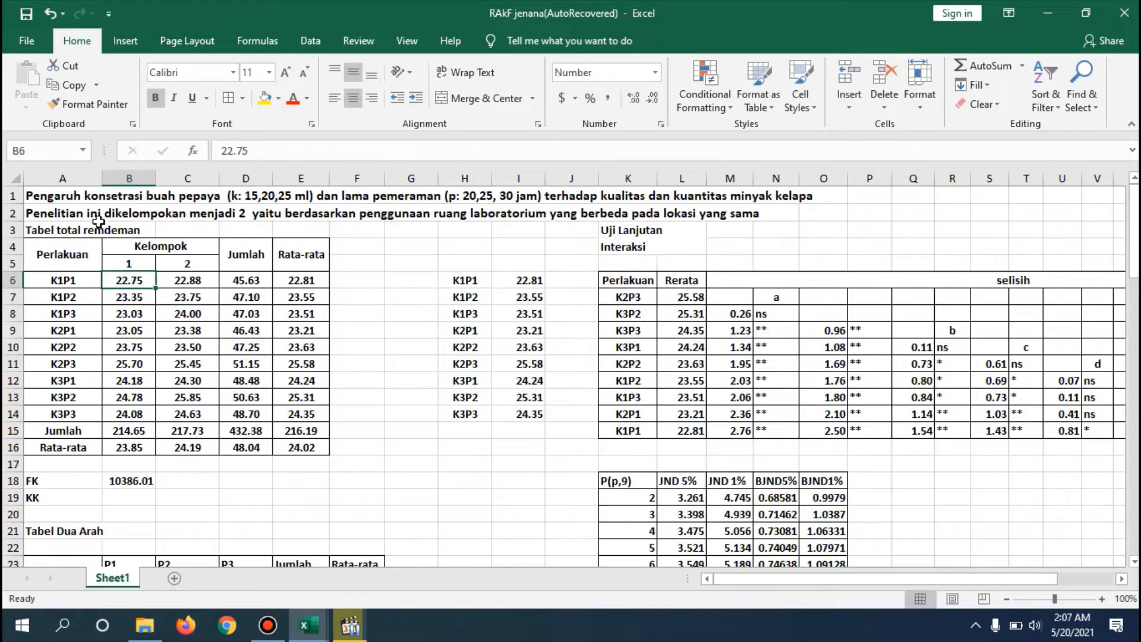
left_click(100, 226)
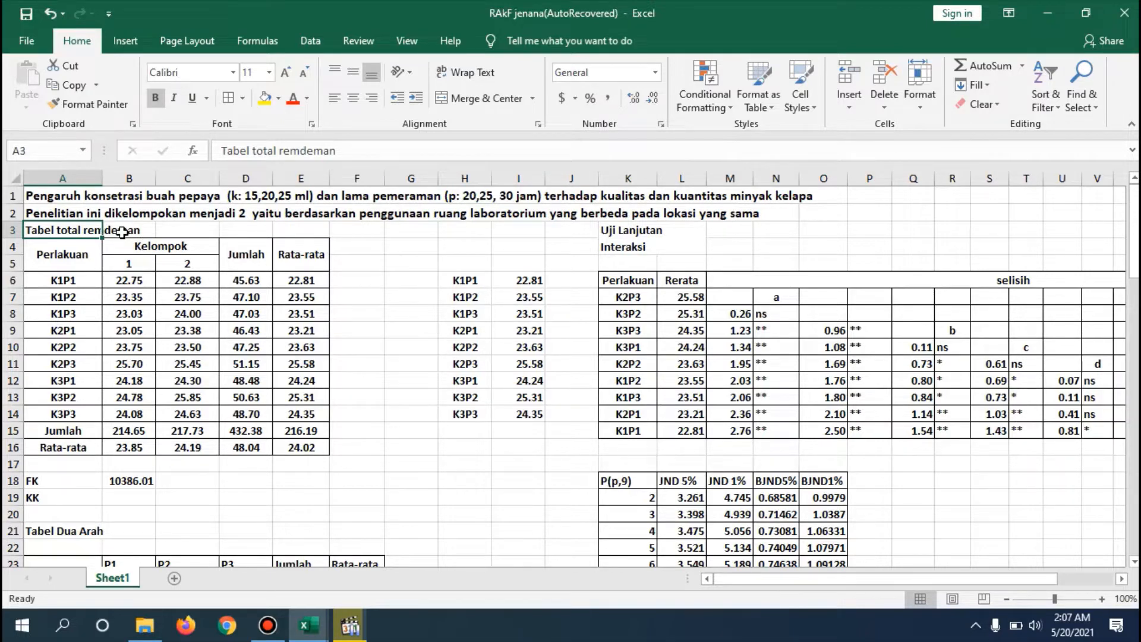
left_click(123, 233)
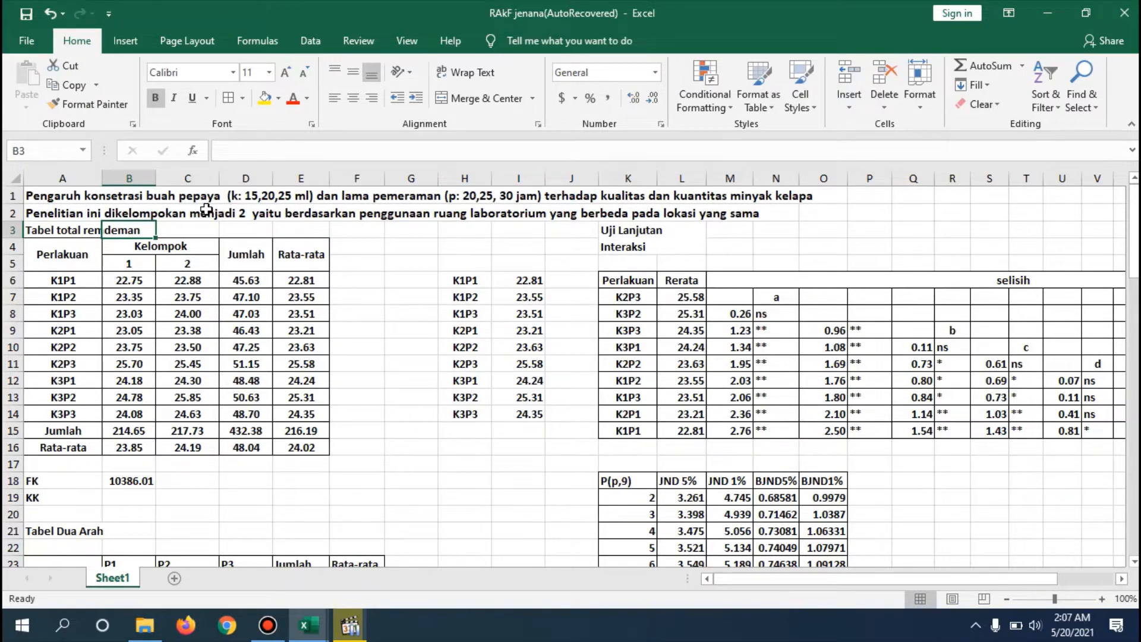
left_click(94, 211)
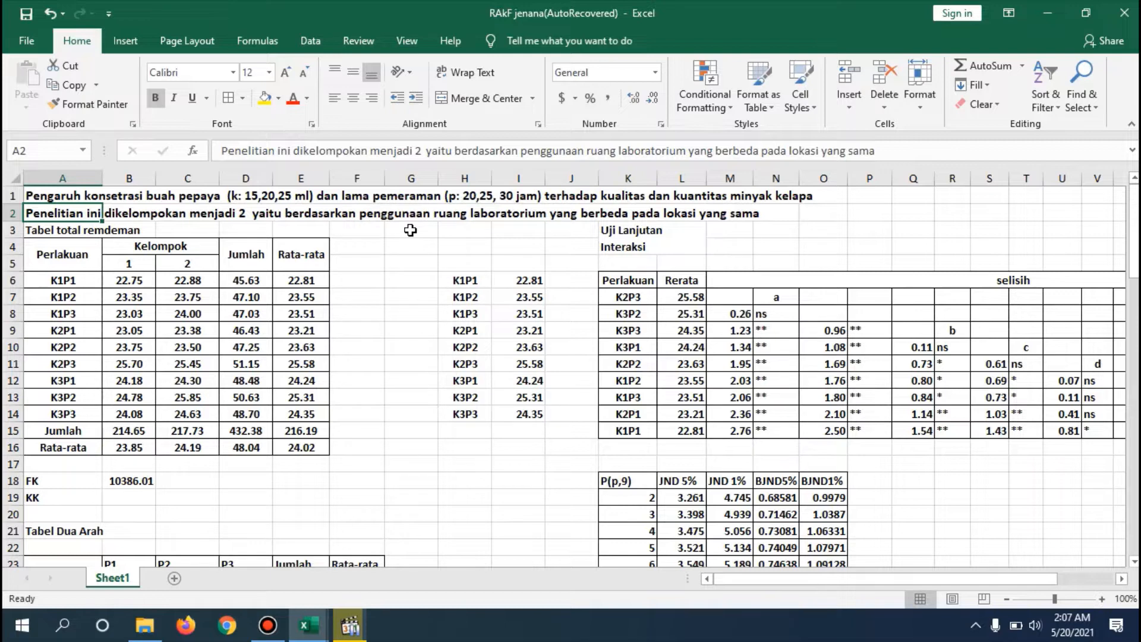
left_click(354, 252)
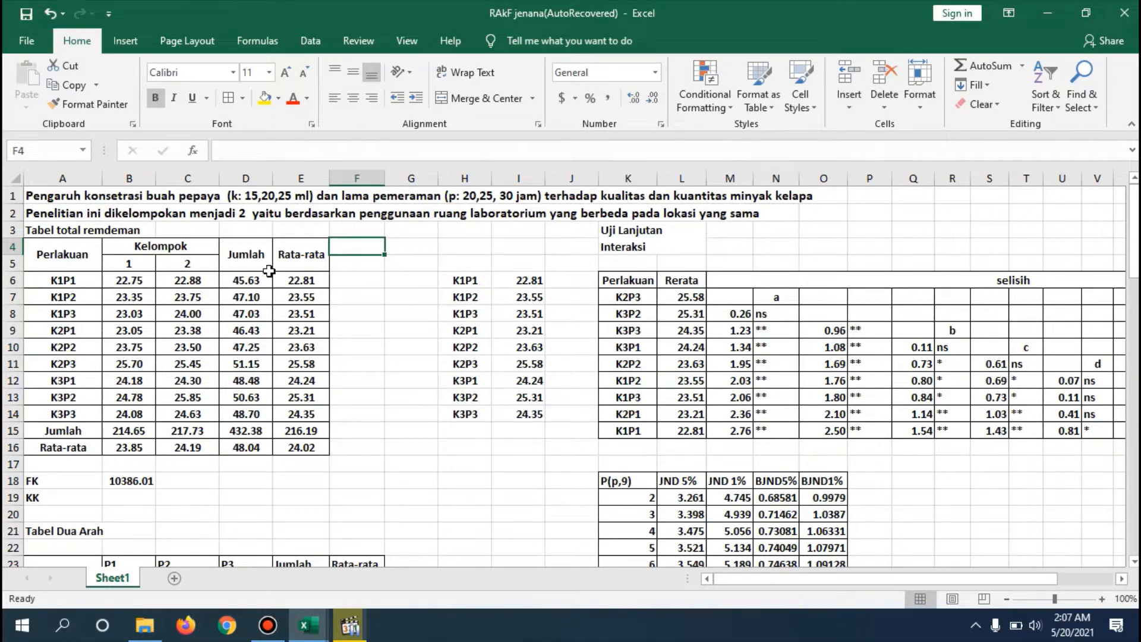
left_click(82, 255)
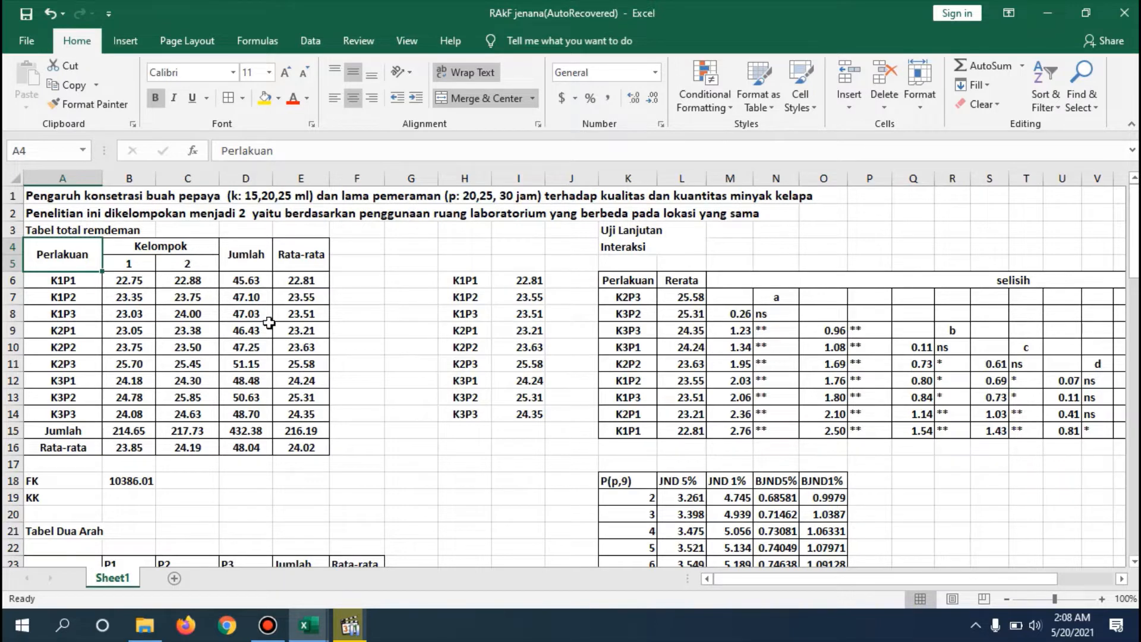
- Confirm =SUM(B6:C6) as K1P1's Jumlah formula in D6 and fill it down through K3P3 in D14
left_click(256, 284)
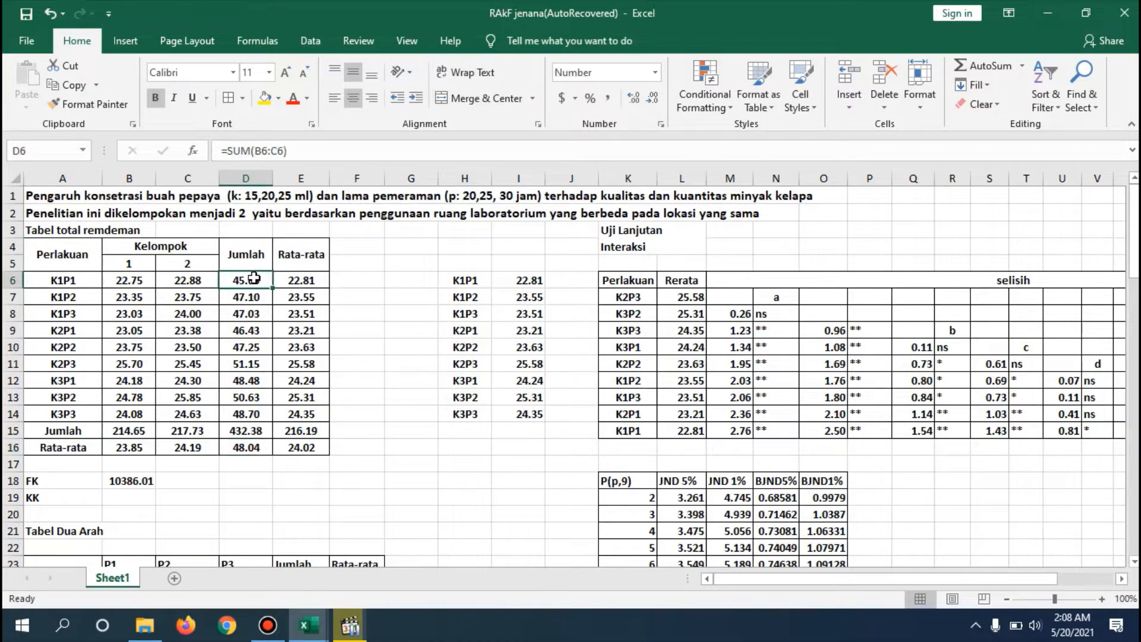
double_click(255, 280)
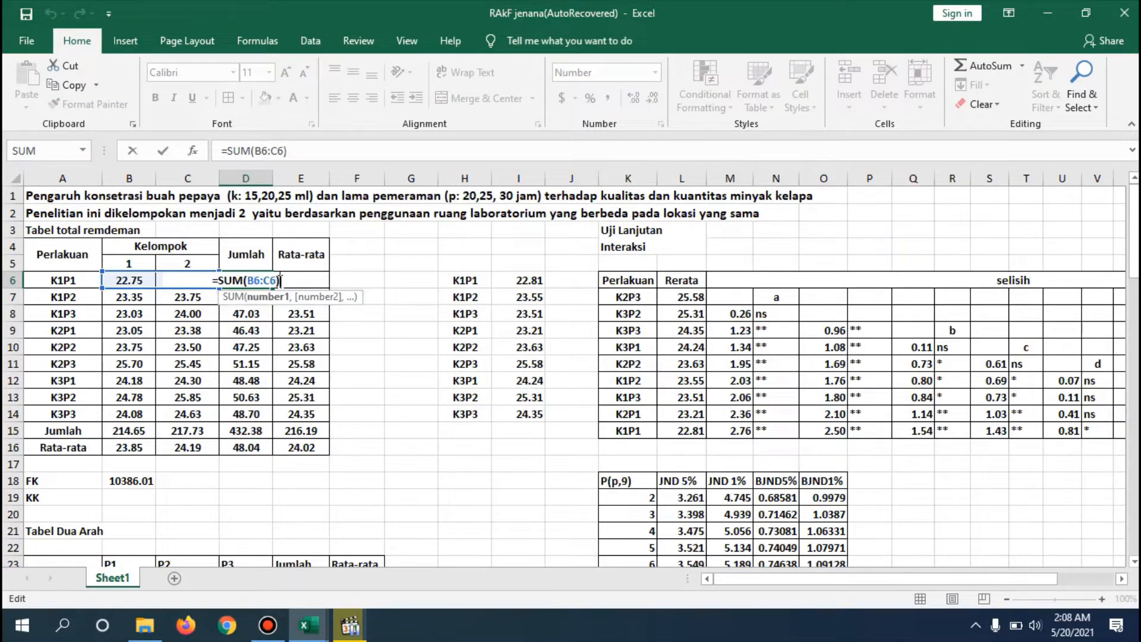
left_click(281, 281)
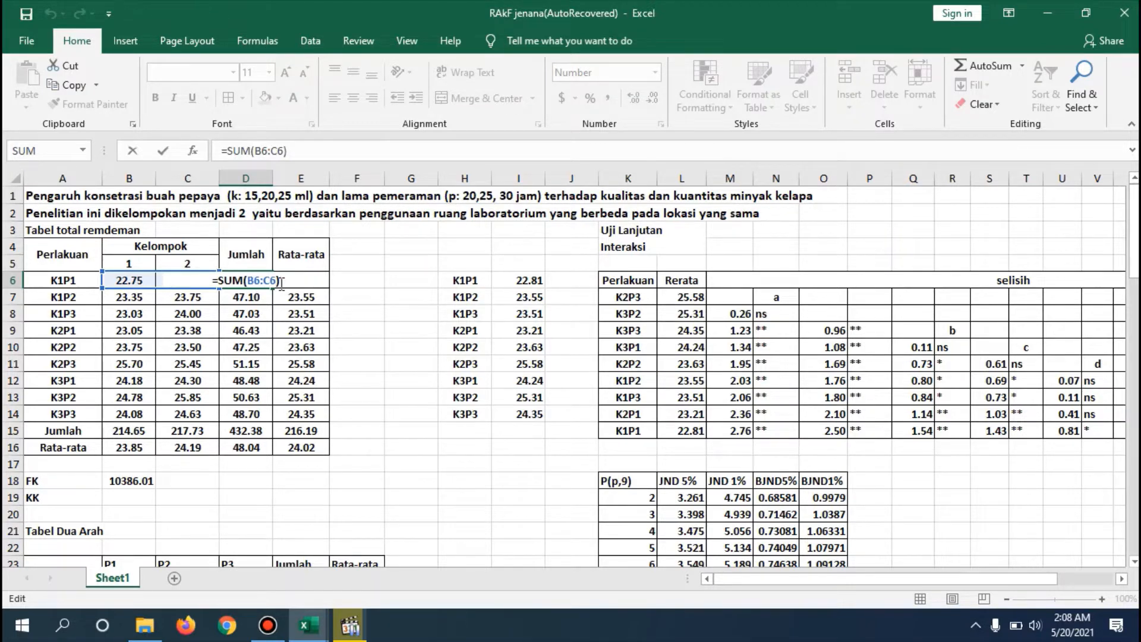
key("Return")
key("Up")
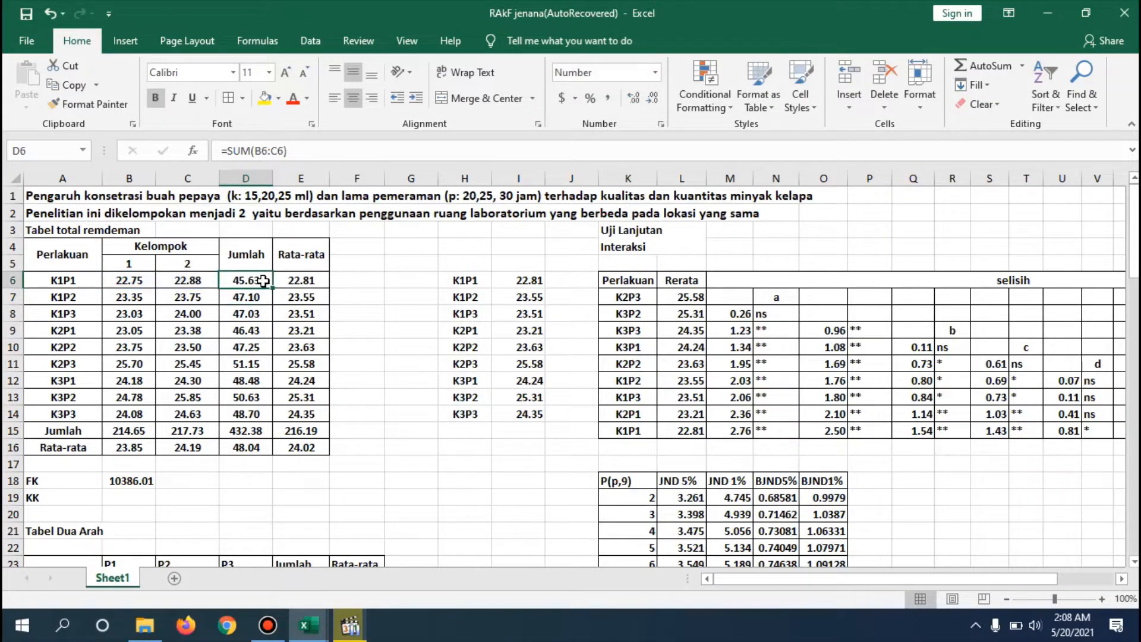
left_click_drag(274, 291, 277, 419)
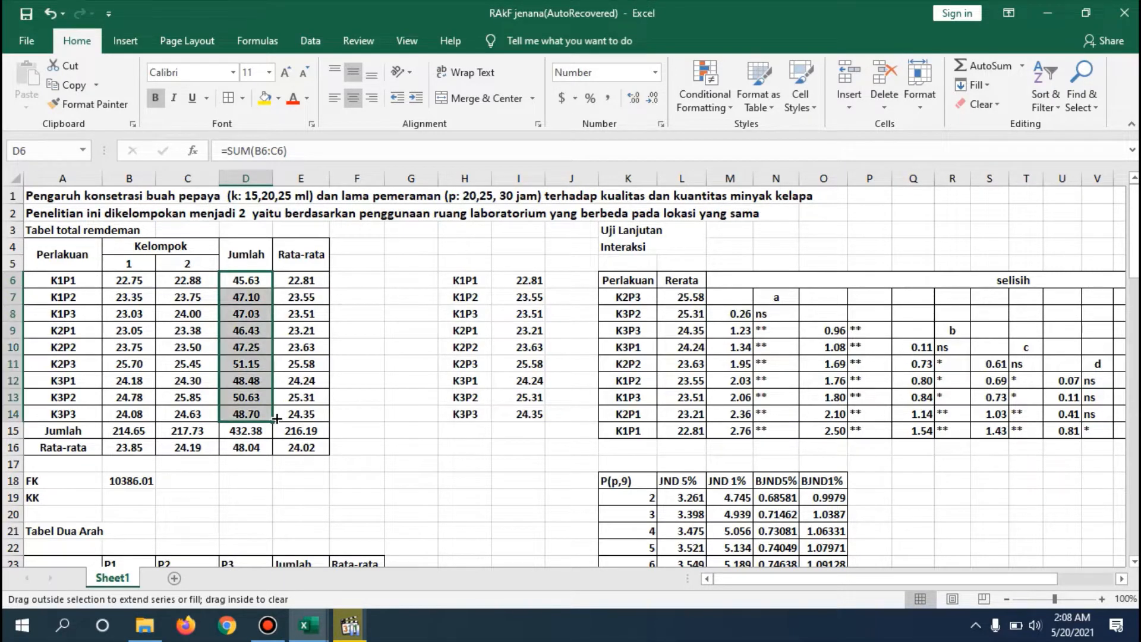
left_click(310, 394)
- Confirm =AVERAGE(B6:C6) as K1P1's Rata-rata formula in E6 and fill it down through K3P3 in E14
double_click(313, 280)
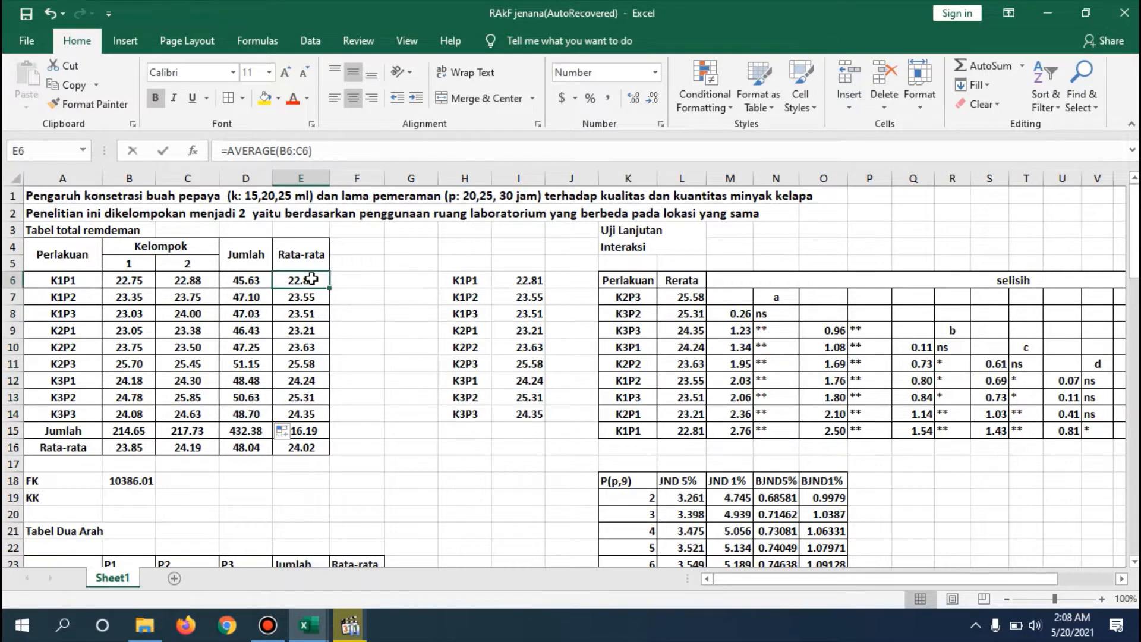
left_click(346, 275)
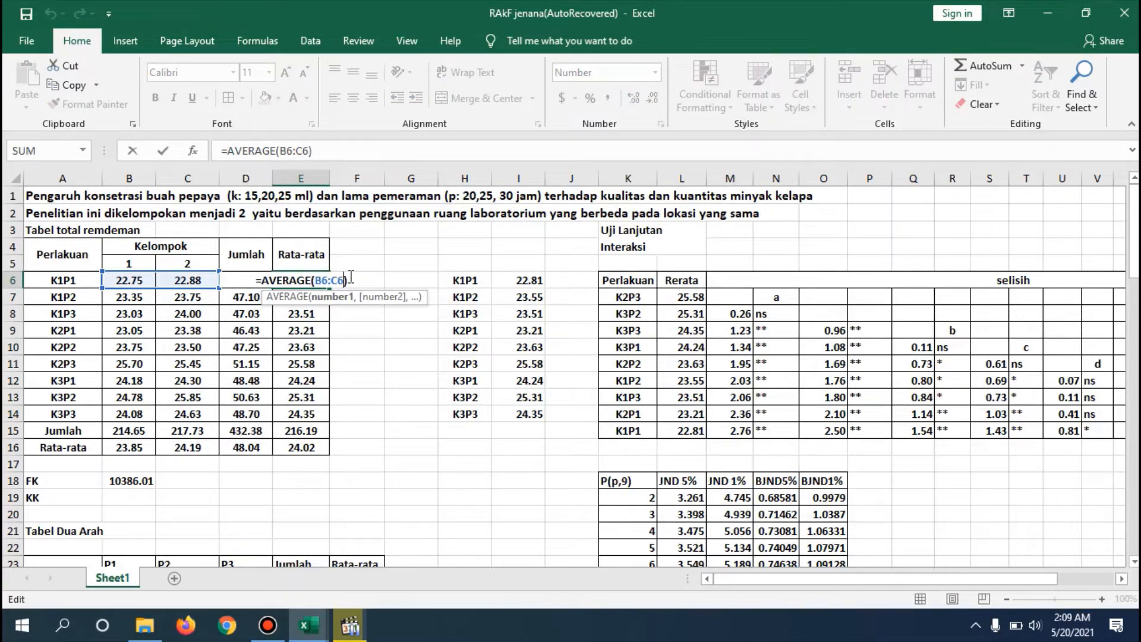
left_click(351, 274)
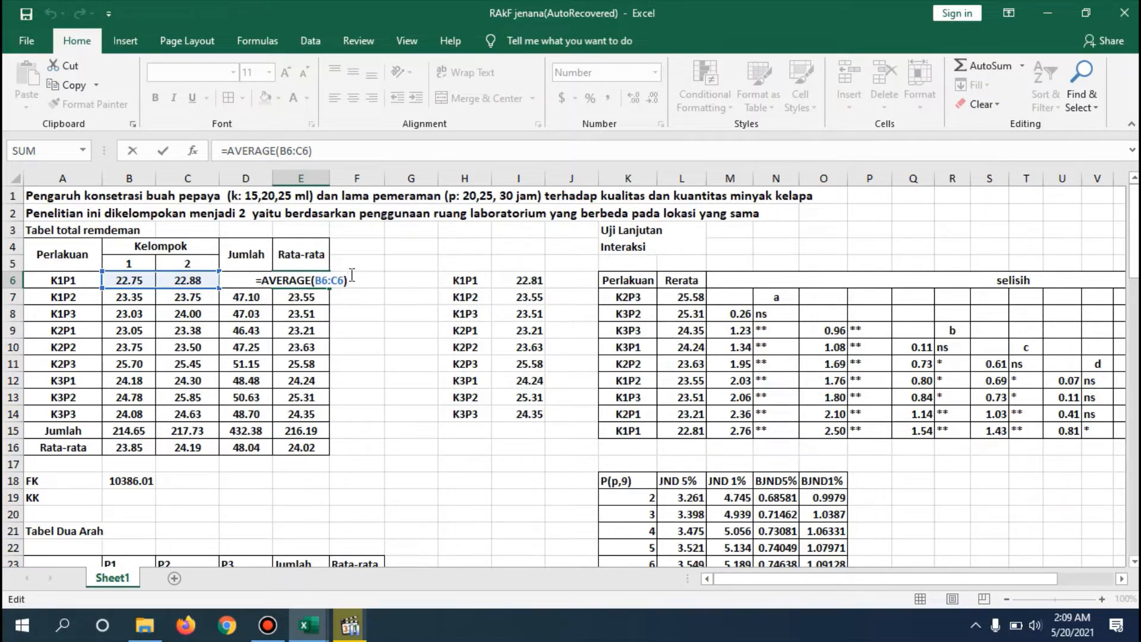
key("Return")
left_click(315, 279)
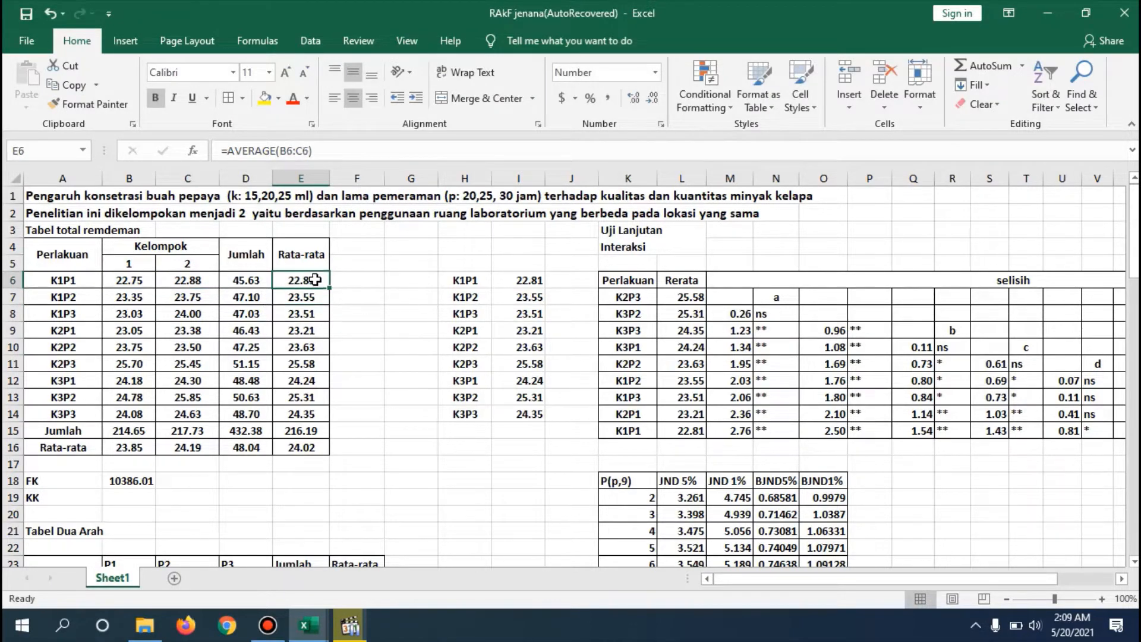
left_click_drag(327, 286, 331, 420)
left_click(370, 400)
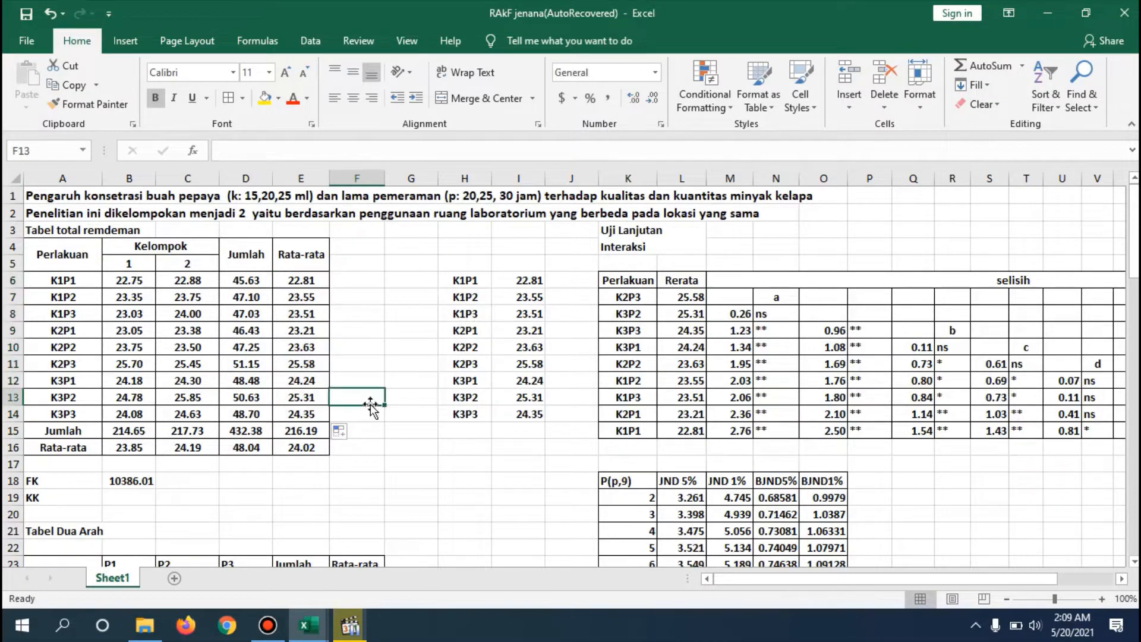
left_click(377, 460)
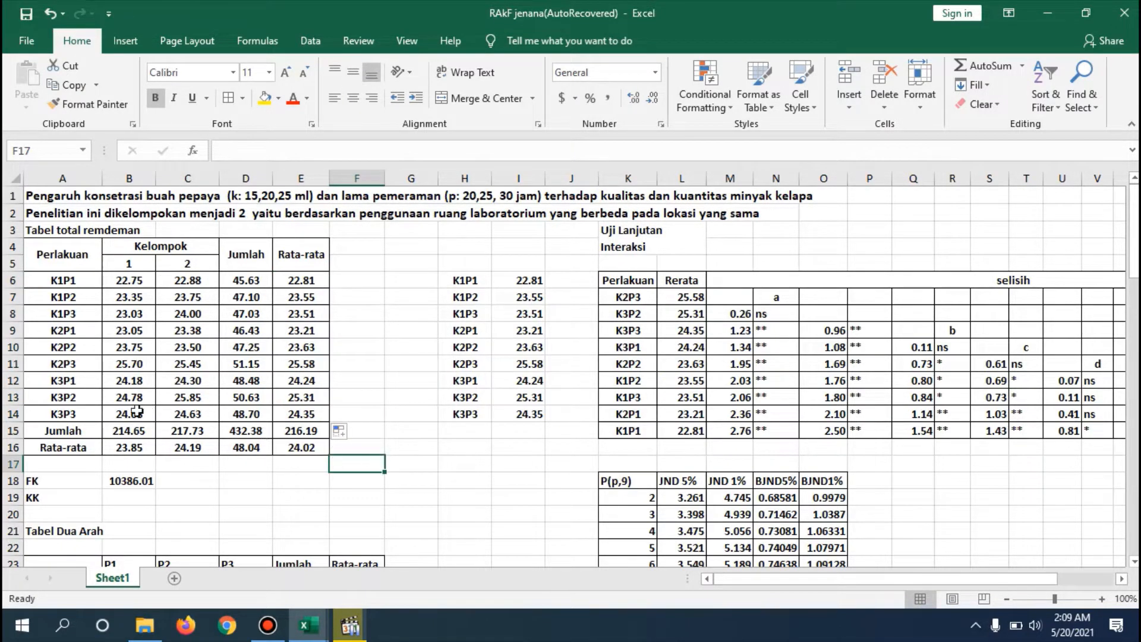
- Confirm =SUM(B6:B14) as group 1's Jumlah formula in B15 and fill it across to E15
left_click(96, 430)
left_click(123, 429)
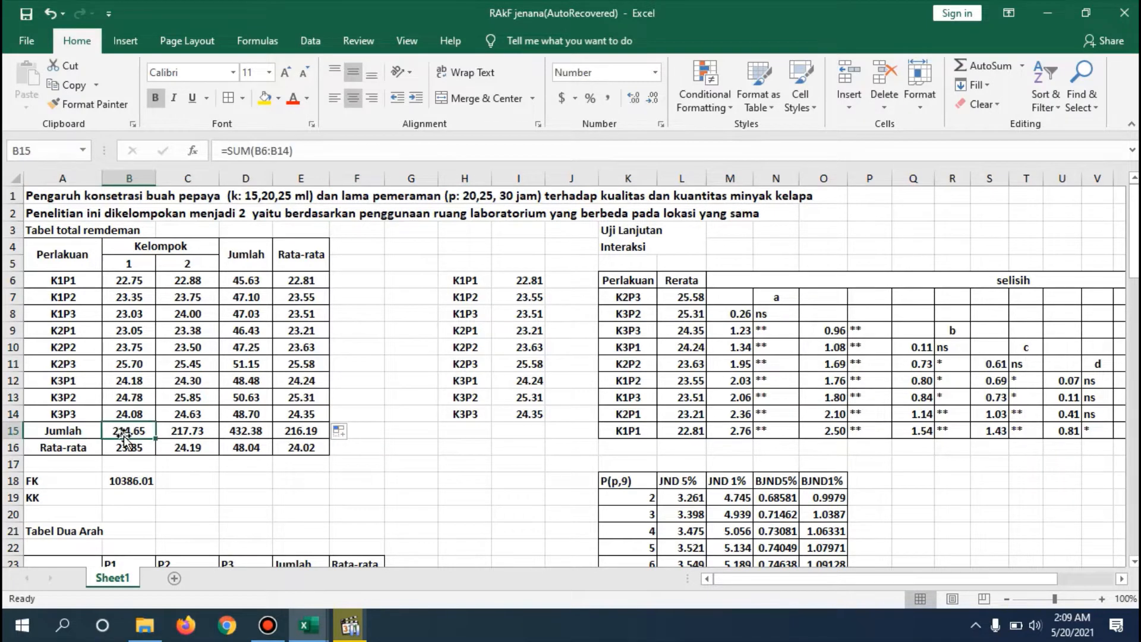
key("Down")
double_click(126, 428)
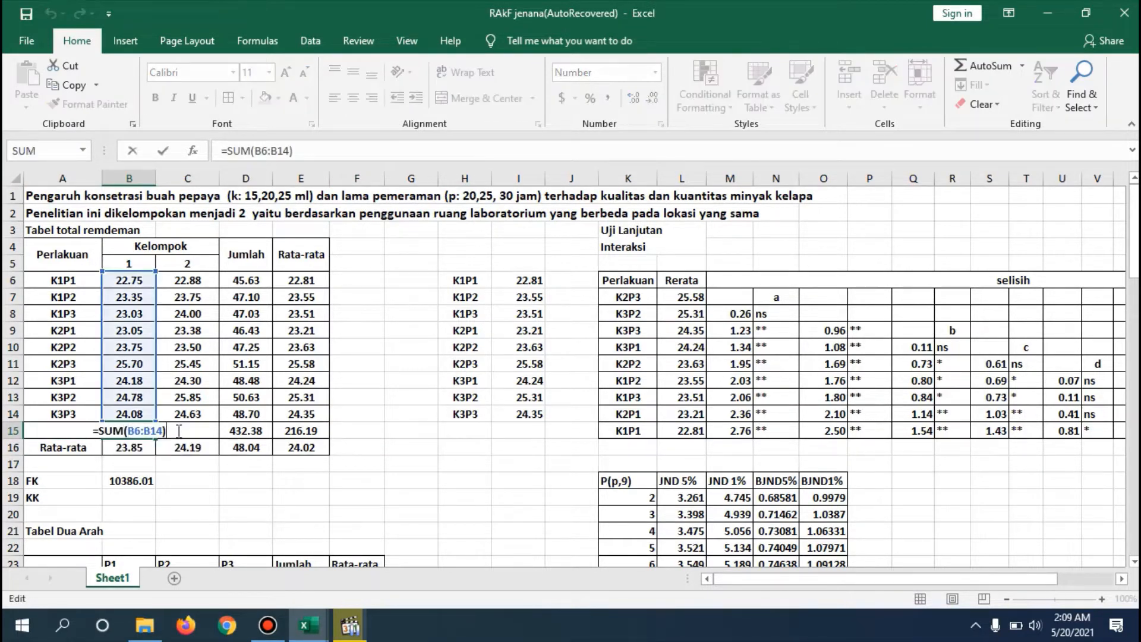
key("Return")
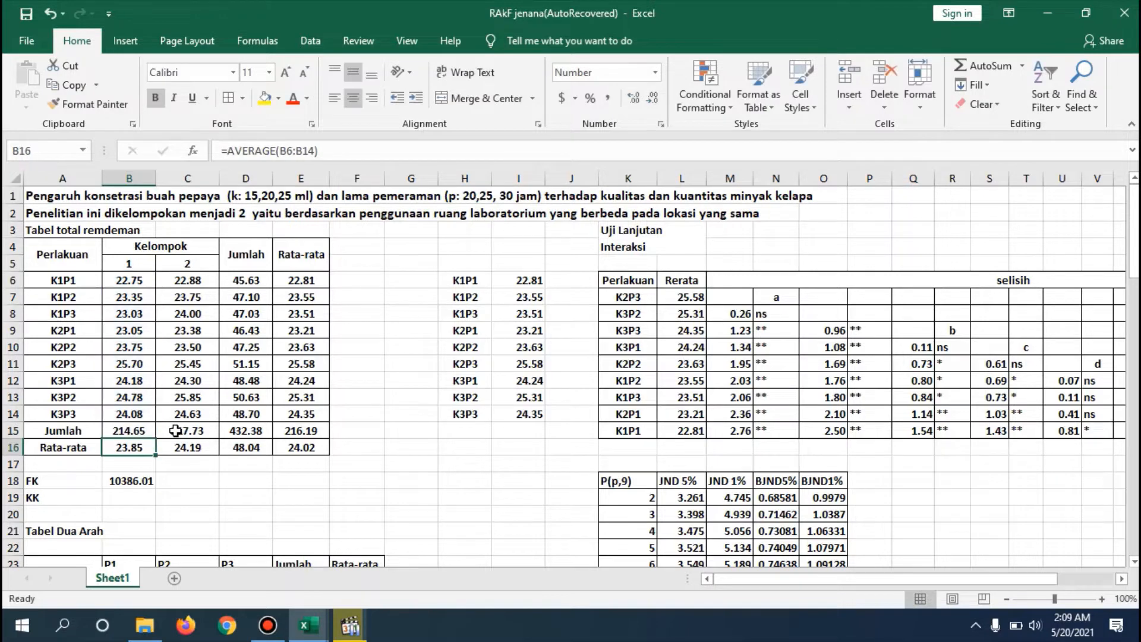
left_click(145, 428)
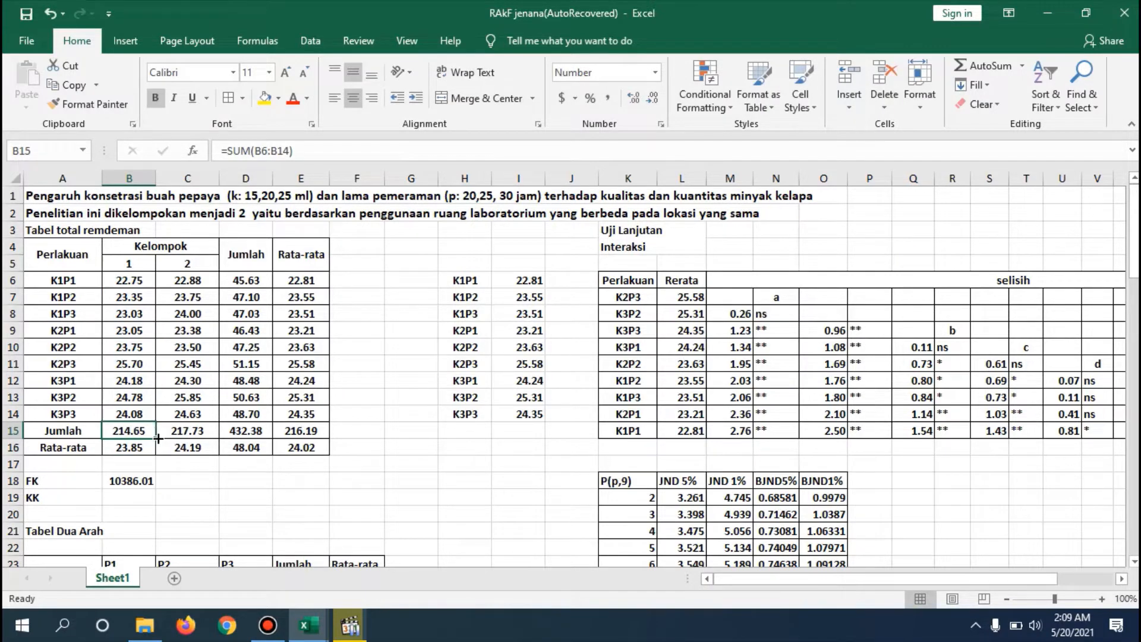
left_click_drag(158, 438, 322, 438)
left_click(387, 428)
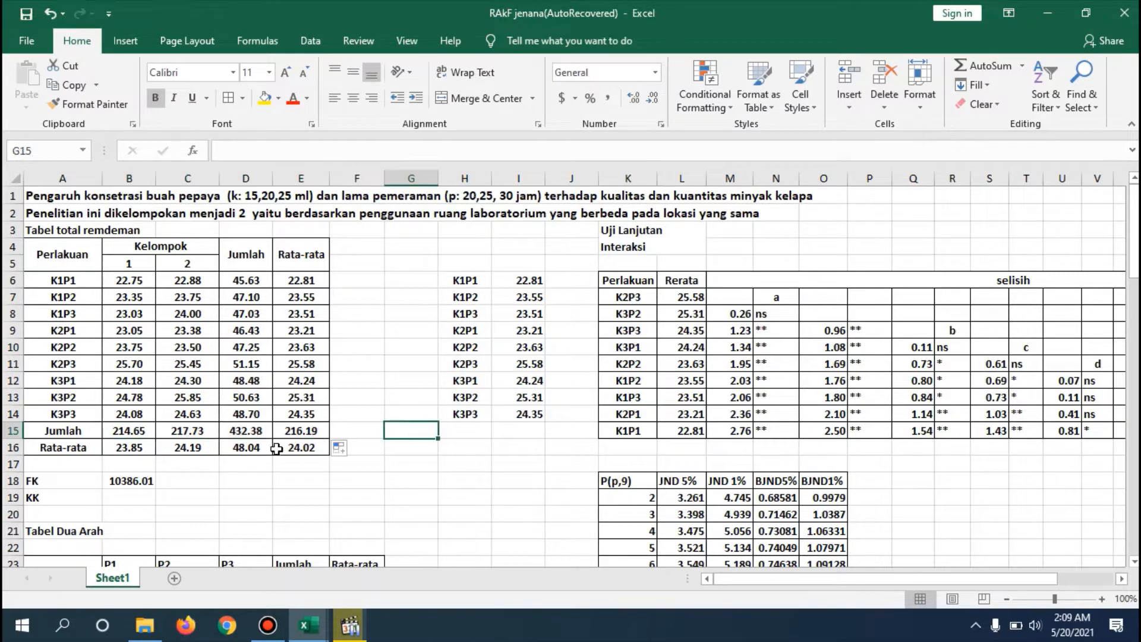
- Confirm =AVERAGE(B6:B14) as group 1's Rata-rata formula in B16 and fill it across to E16
double_click(143, 449)
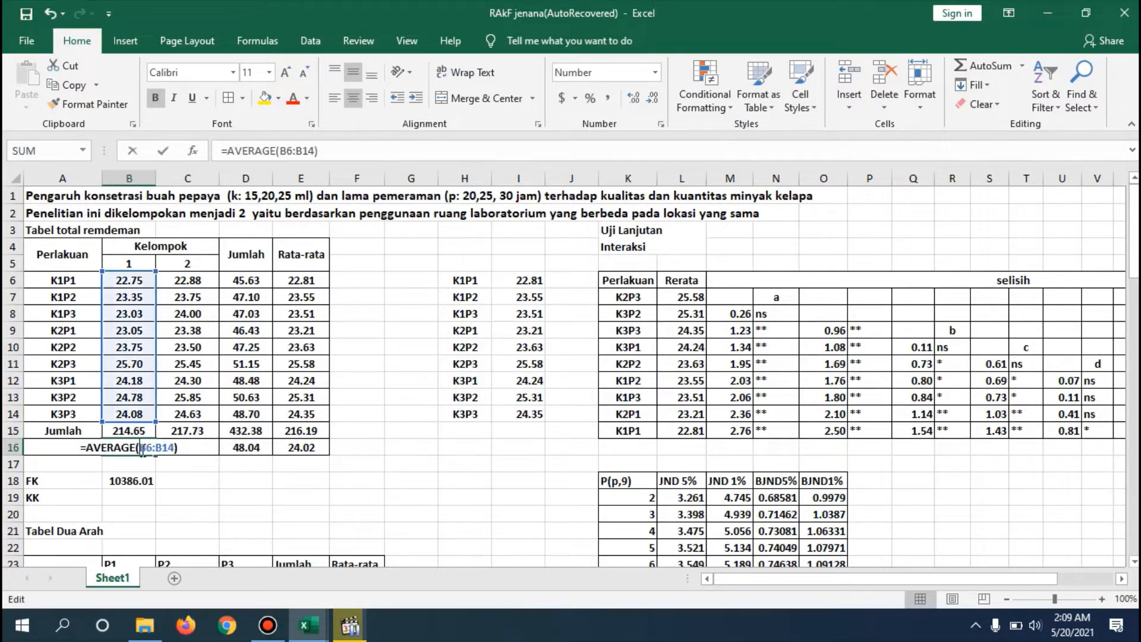
left_click(189, 450)
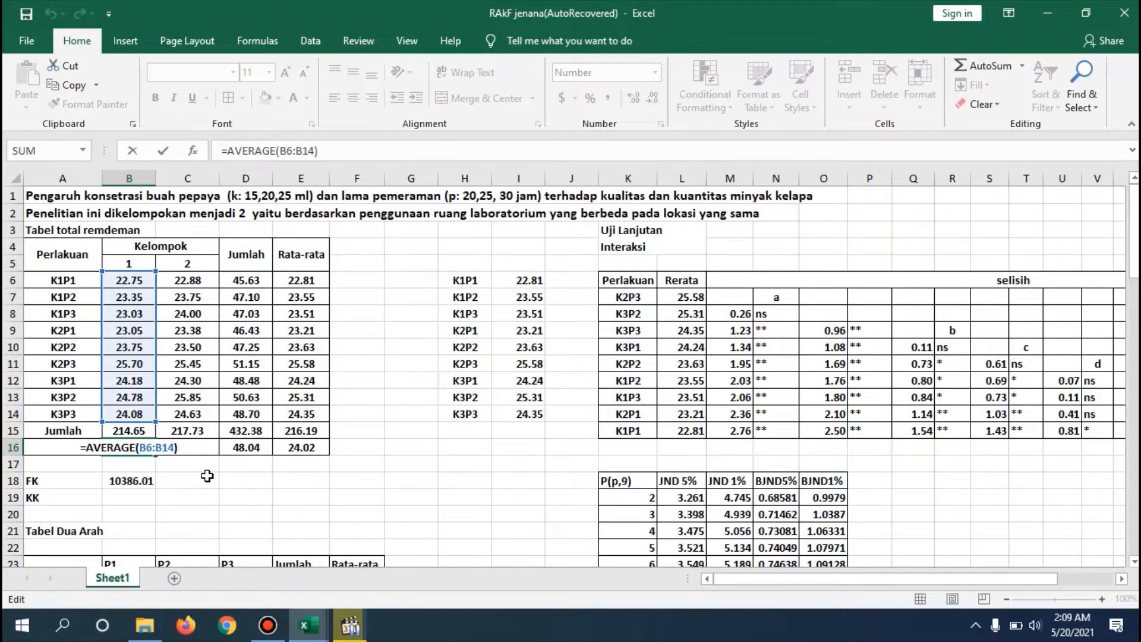
key("Return")
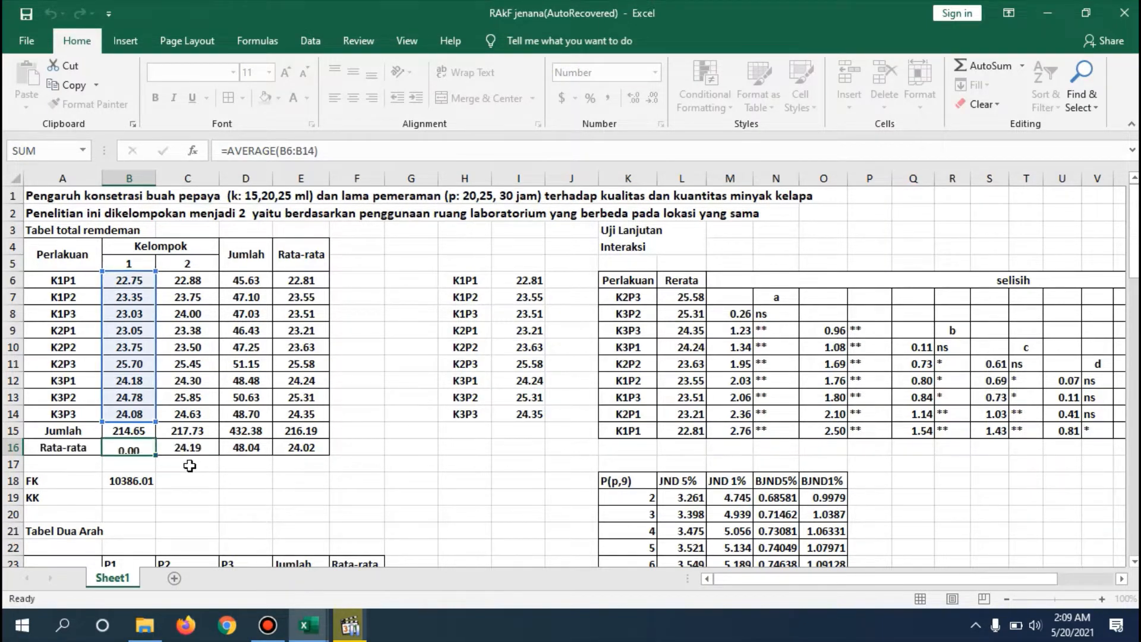
left_click(148, 449)
left_click_drag(158, 458, 327, 455)
left_click(389, 445)
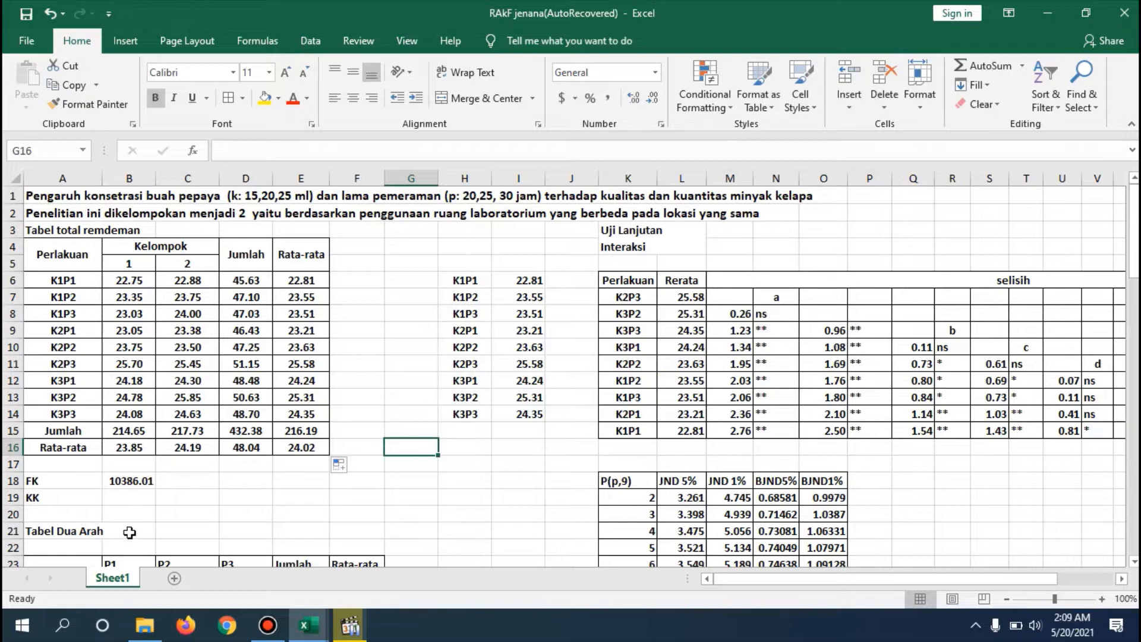
- Inspect the FK correction factor formula in B18 and leave it as it is
double_click(134, 479)
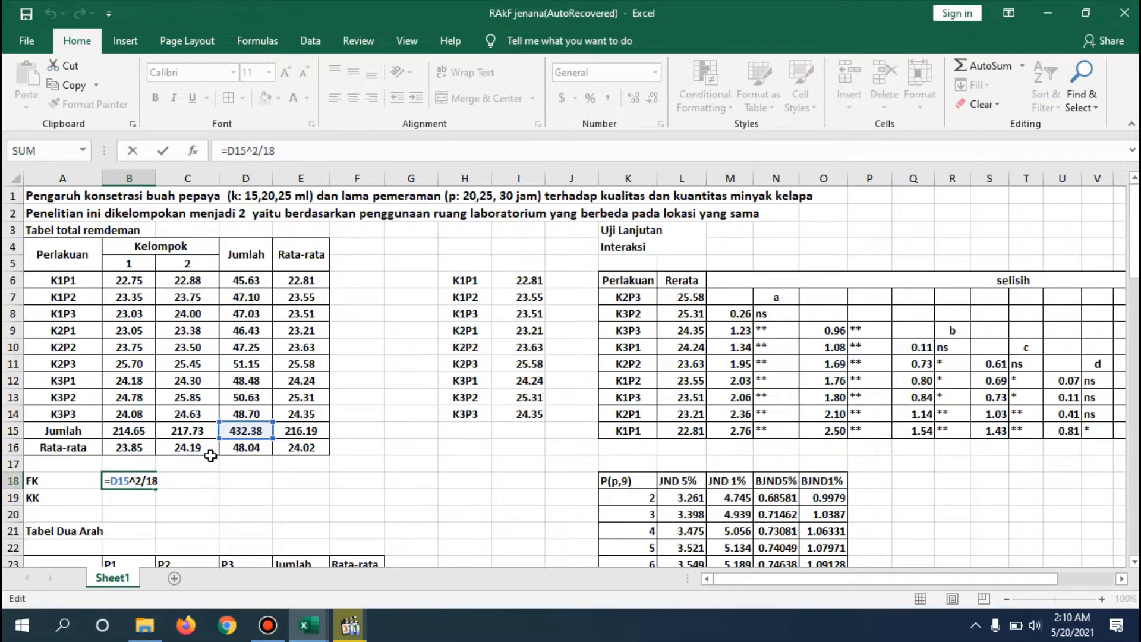
key("Return")
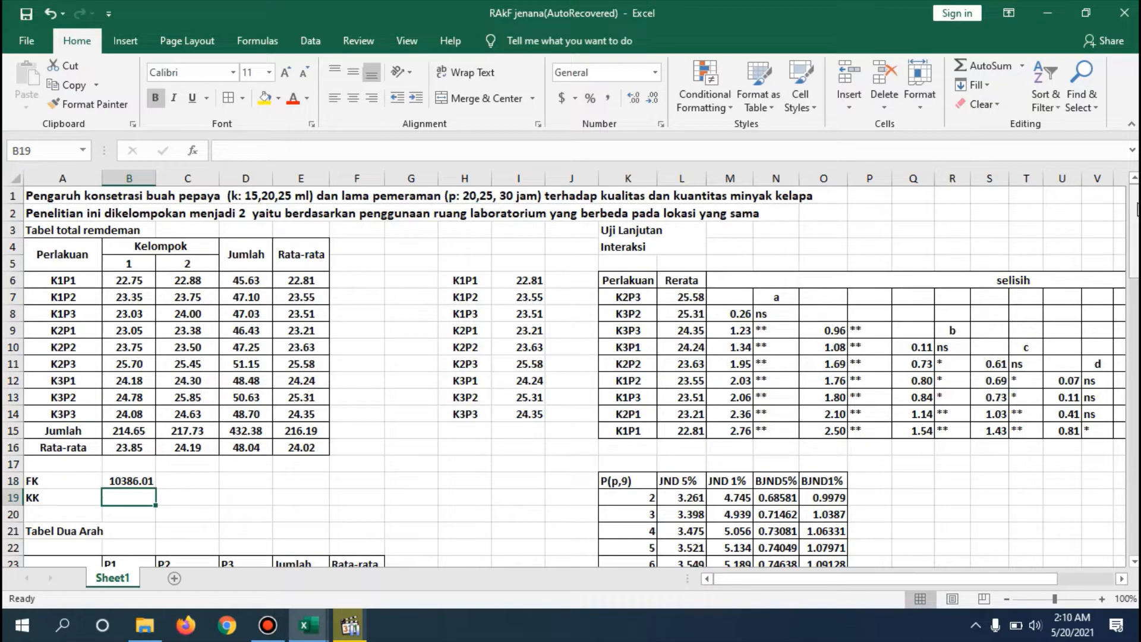
- Inspect the k1 row's P1 and P2 formulas in the Tabel Dua Arah to trace their source totals
left_click_drag(1137, 209, 1137, 250)
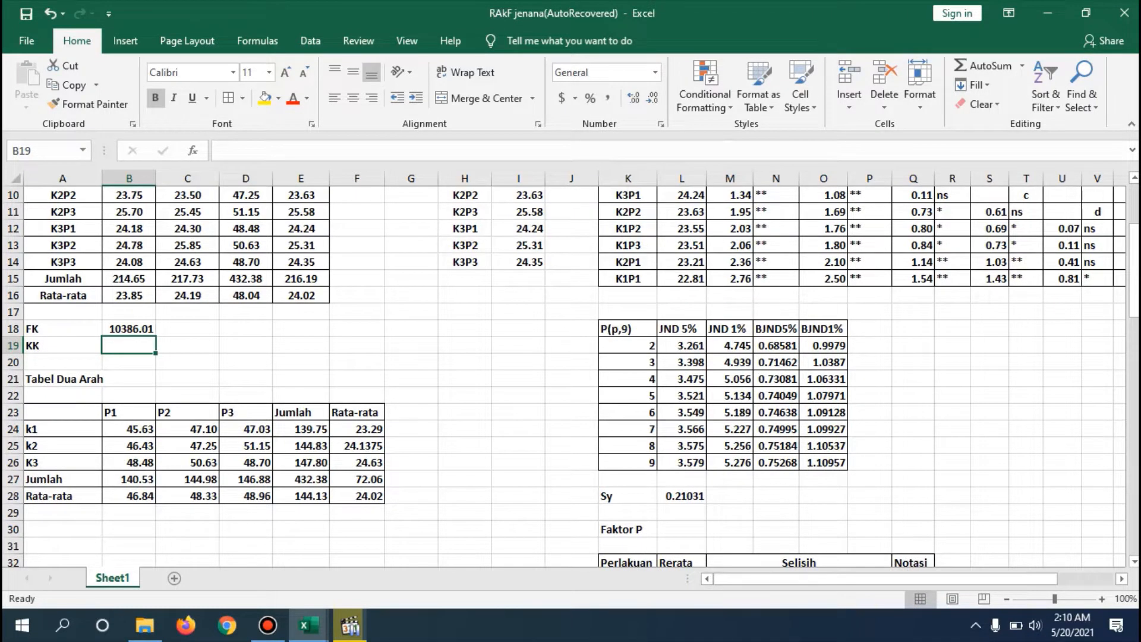
left_click_drag(1137, 250, 1137, 215)
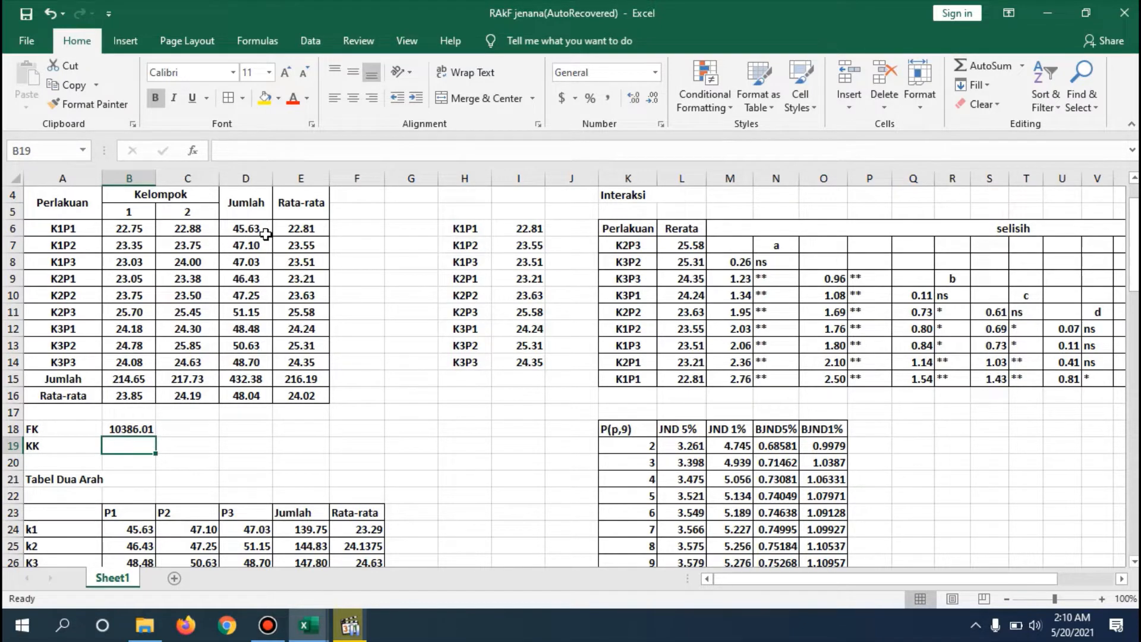
left_click(138, 530)
double_click(138, 530)
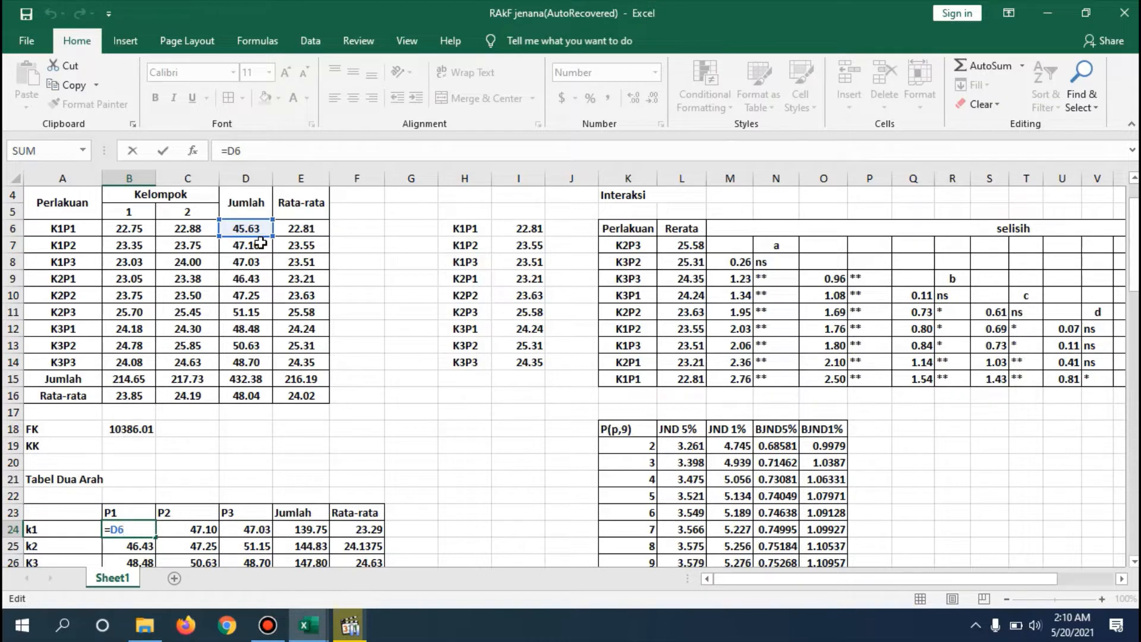
key("Return")
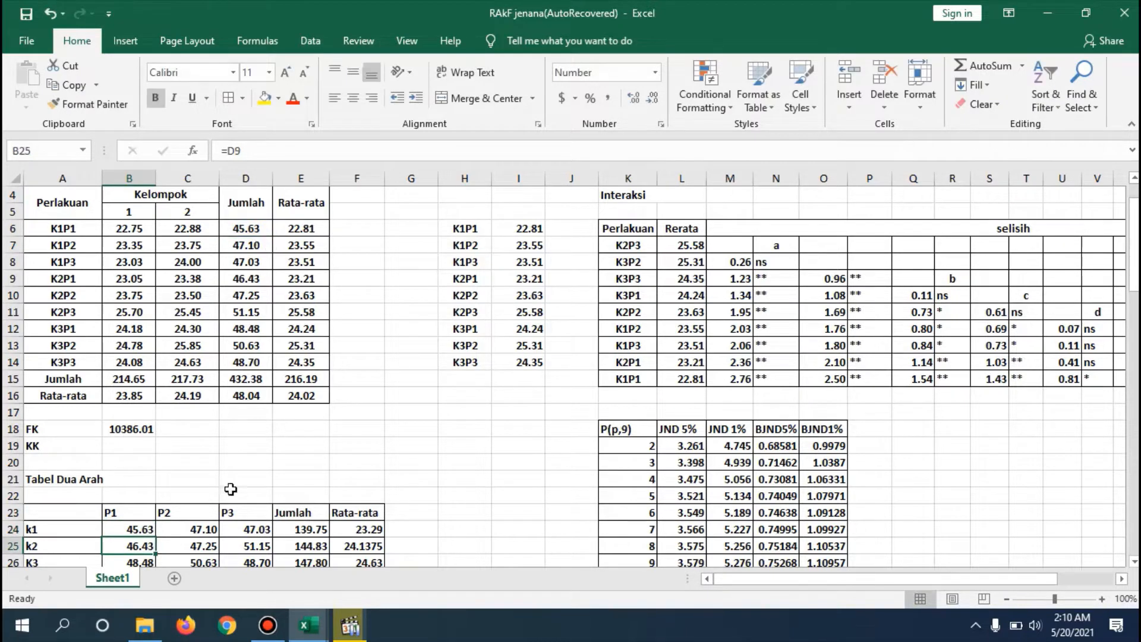
double_click(208, 528)
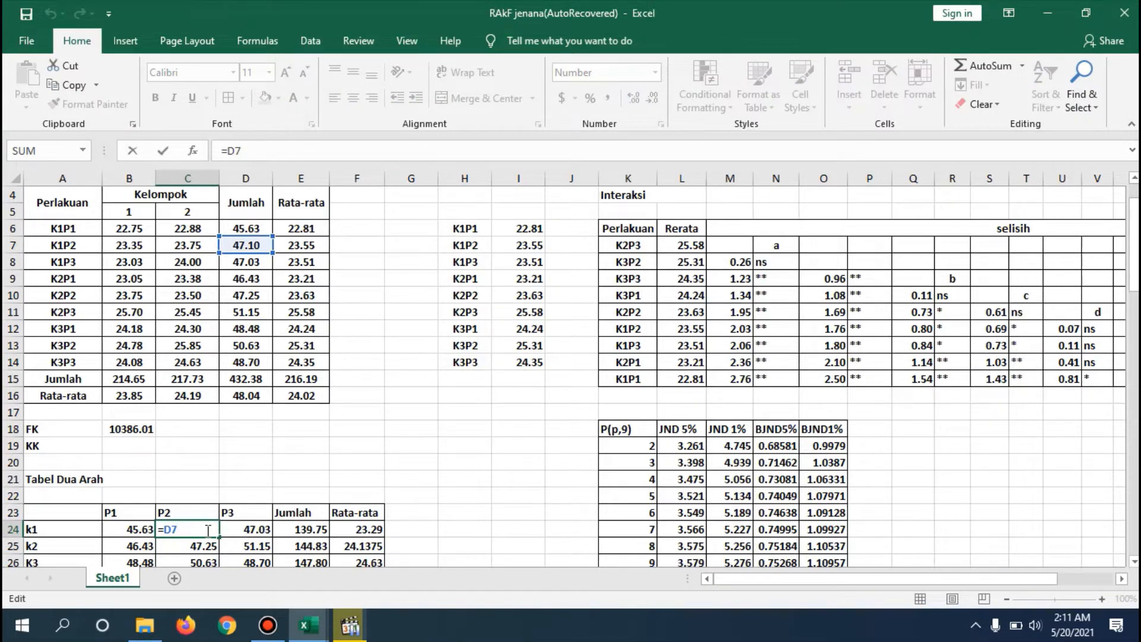
key("Return")
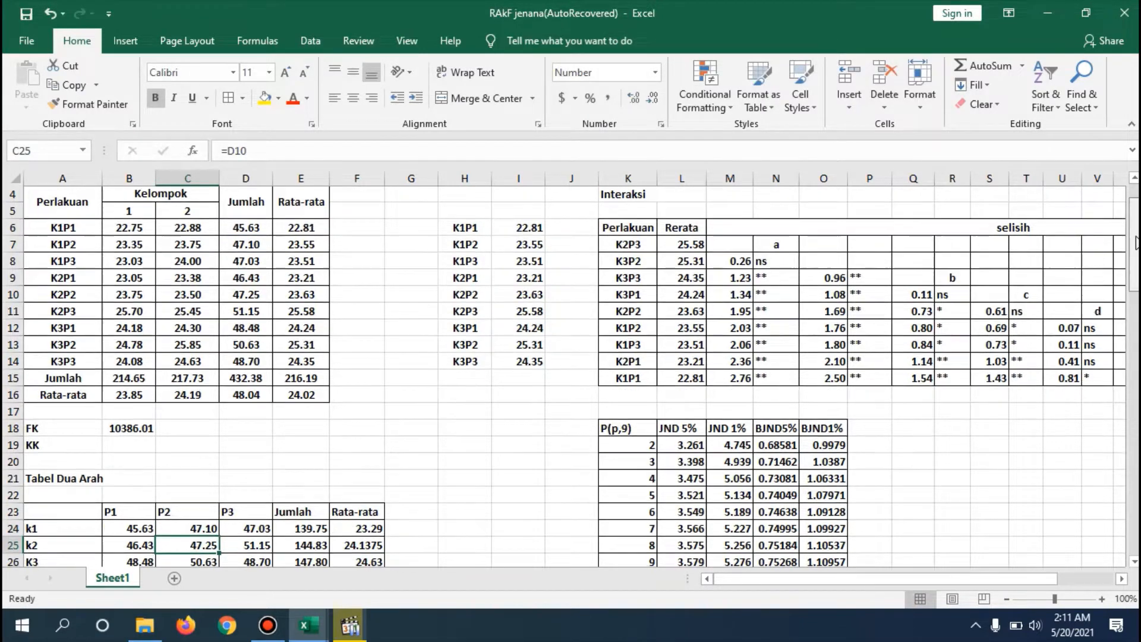
scroll(440, 419, "down", 2)
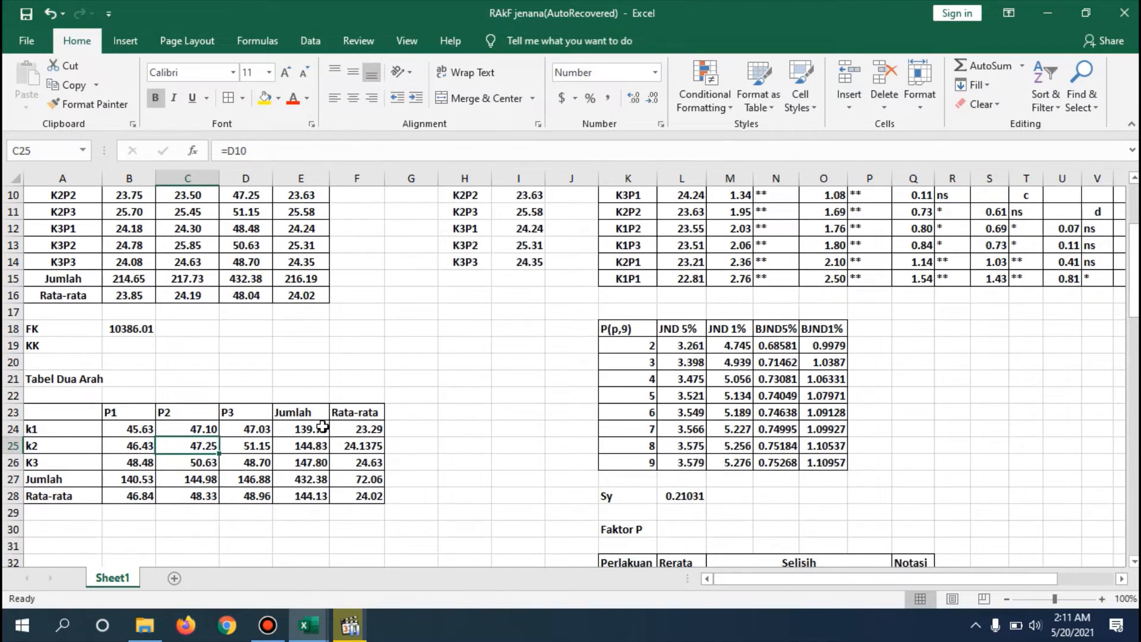
- Confirm =SUM(B24:D24) as k1's Jumlah formula in E24 and =E24/6 as its Rata-rata formula in F24
double_click(352, 428)
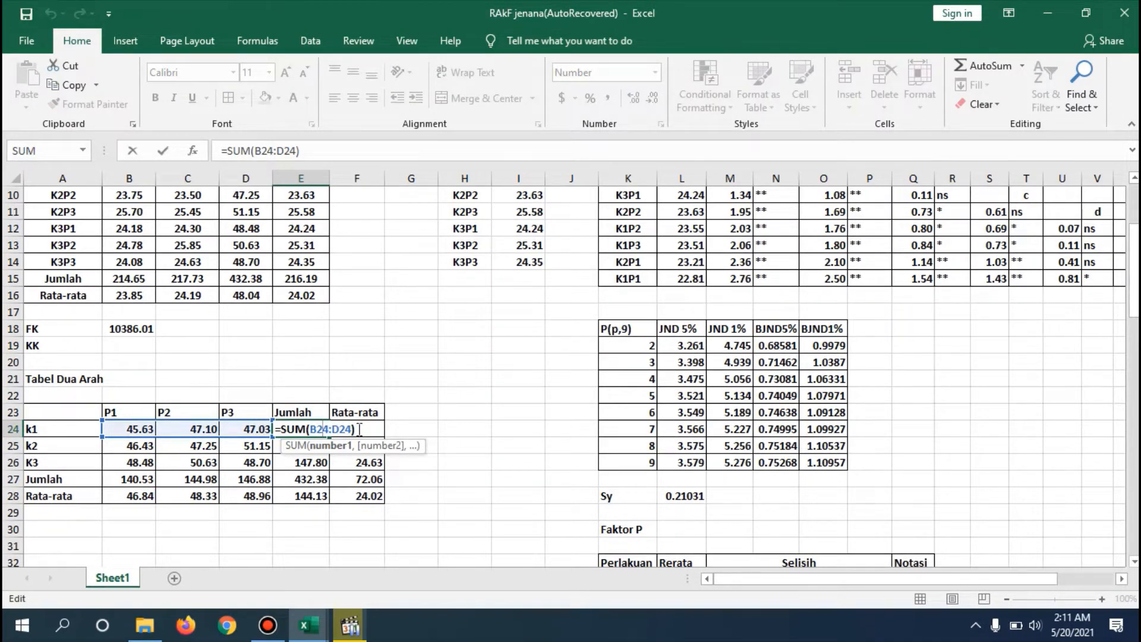
left_click(359, 430)
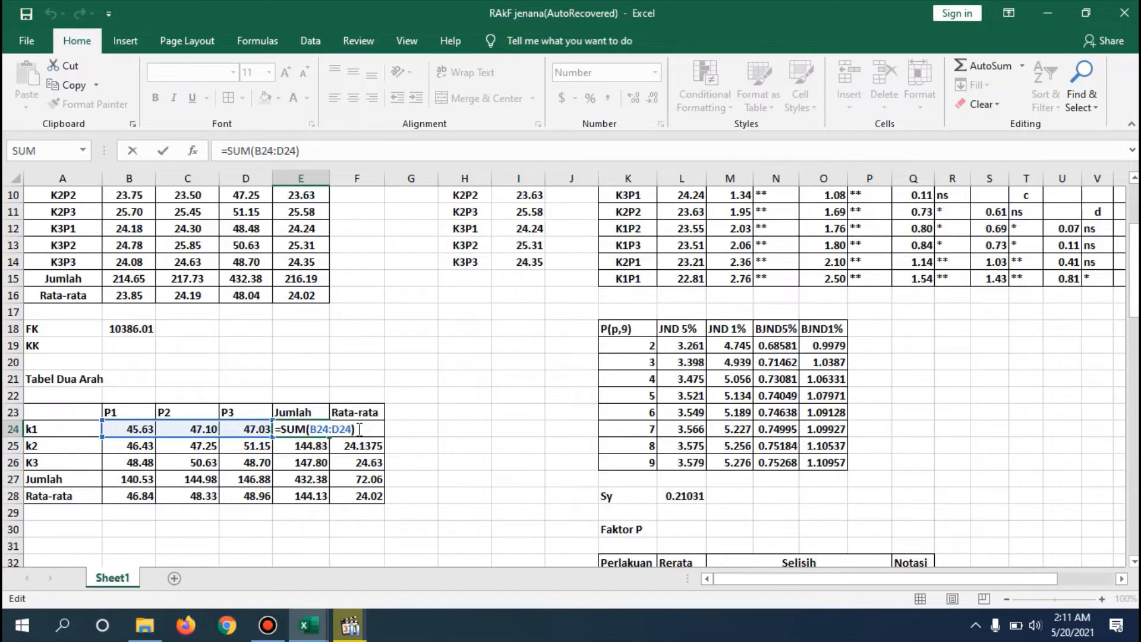
key("Return")
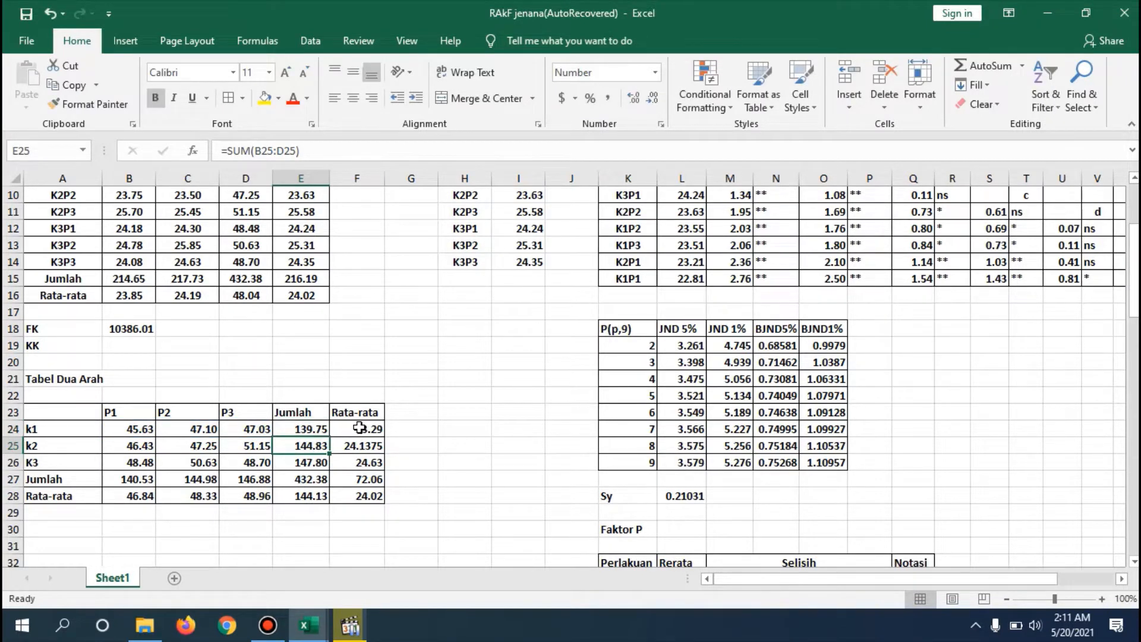
left_click(360, 428)
type("=E24/6")
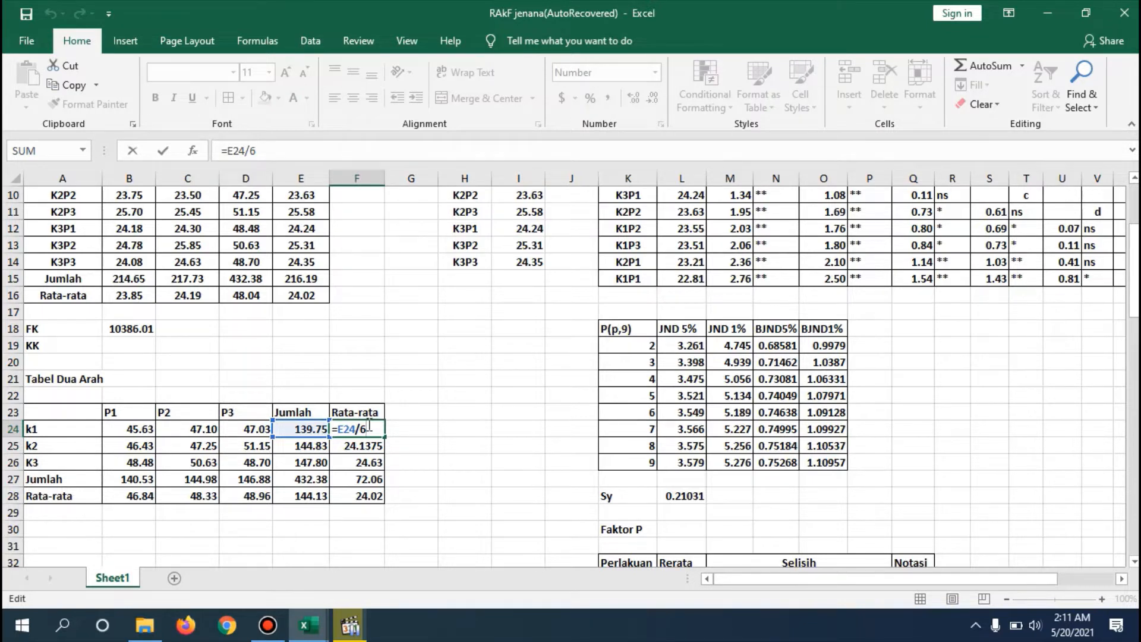
key("Return")
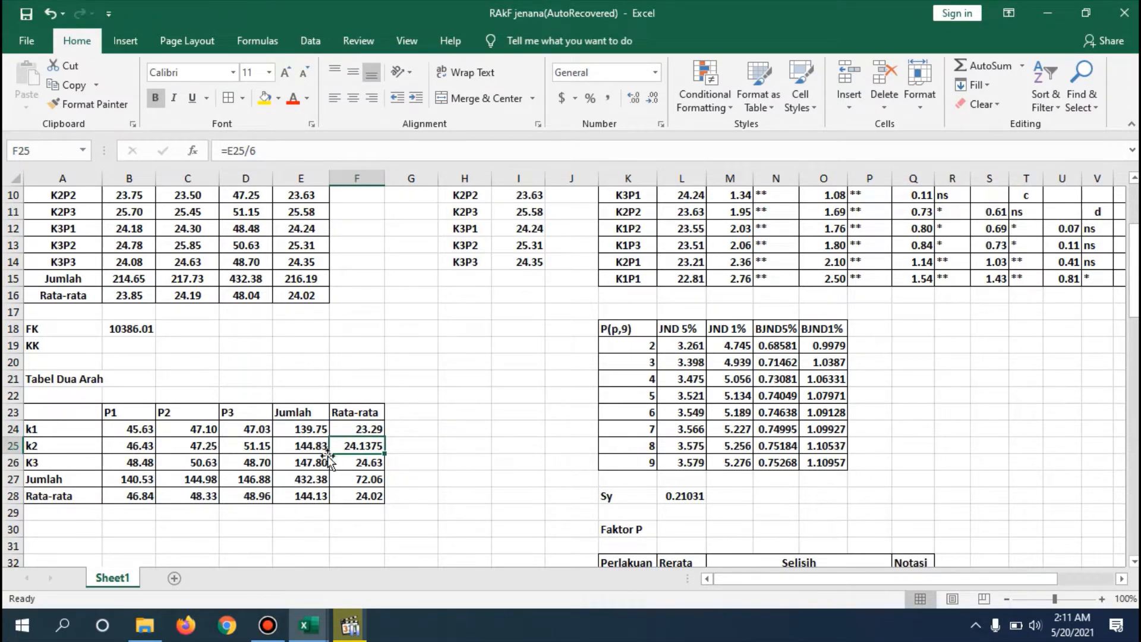
- Inspect the overall Rata-rata formula in F28 and compare it with the treatment table's overall average in E16
left_click(362, 493)
double_click(362, 493)
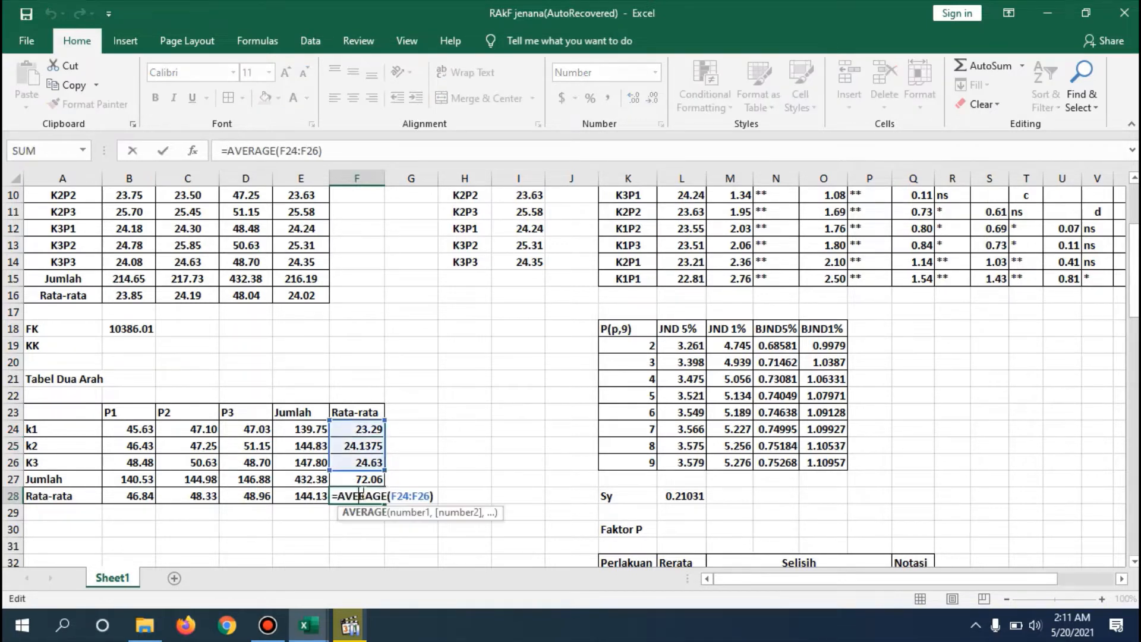
left_click(439, 497)
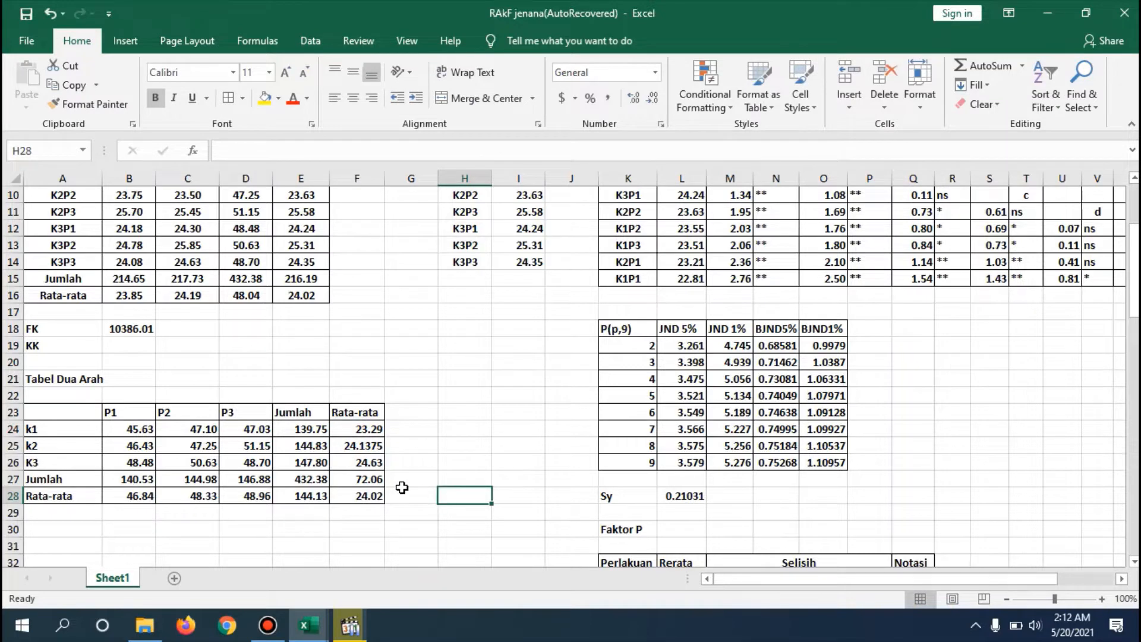
left_click(295, 299)
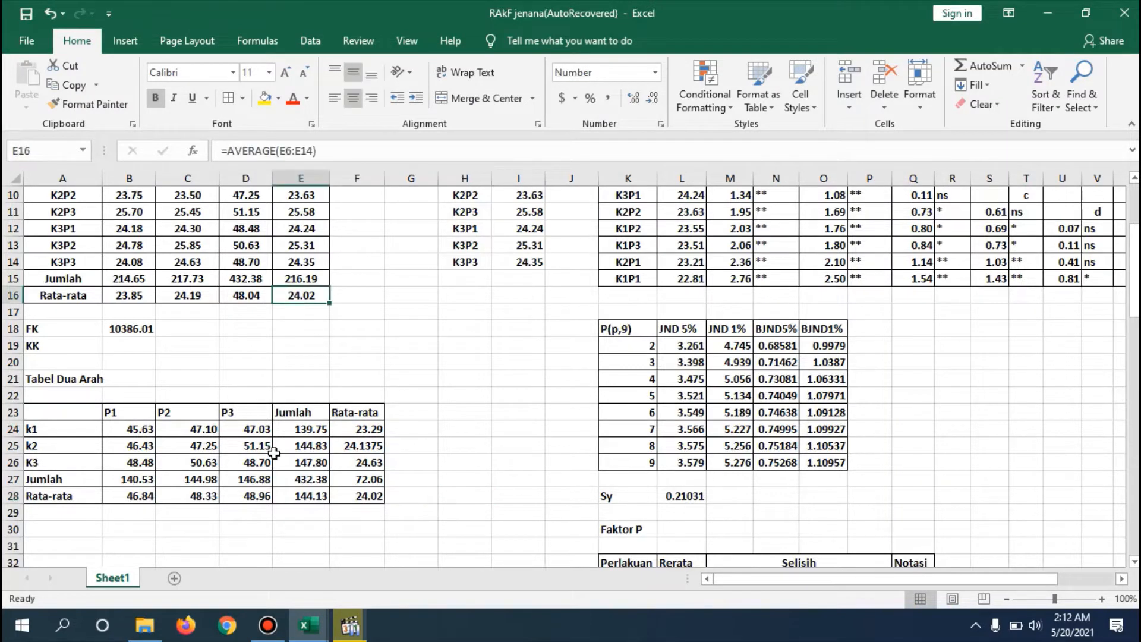
- Confirm =SUM(B24:B26) as P1's Jumlah formula in B27 and fill it across to F27
double_click(140, 476)
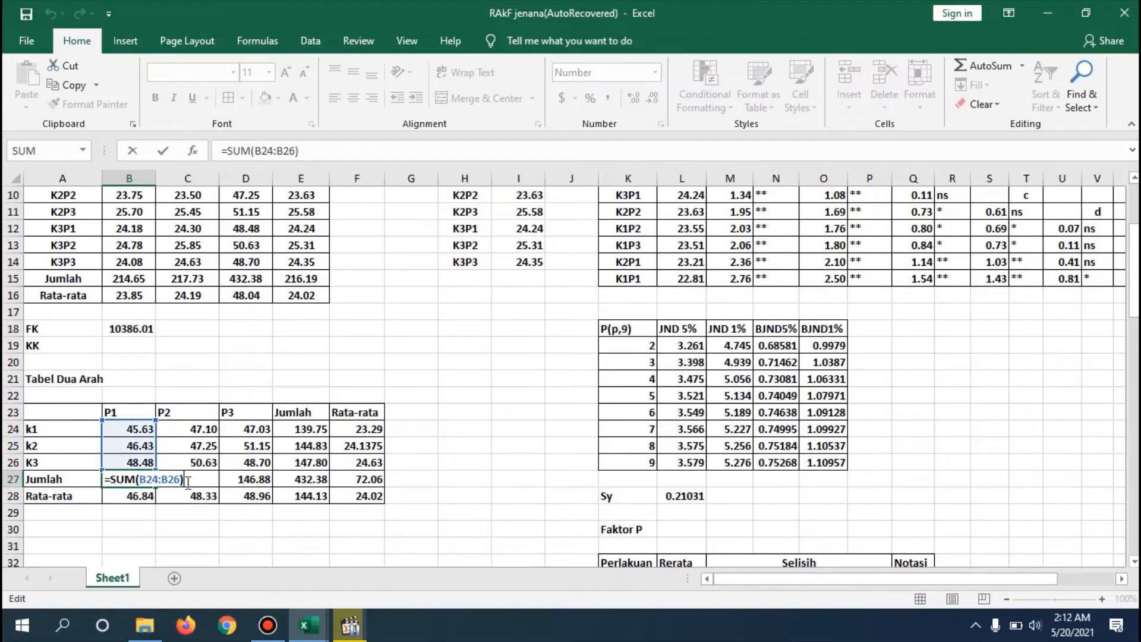
key("Return")
left_click(129, 479)
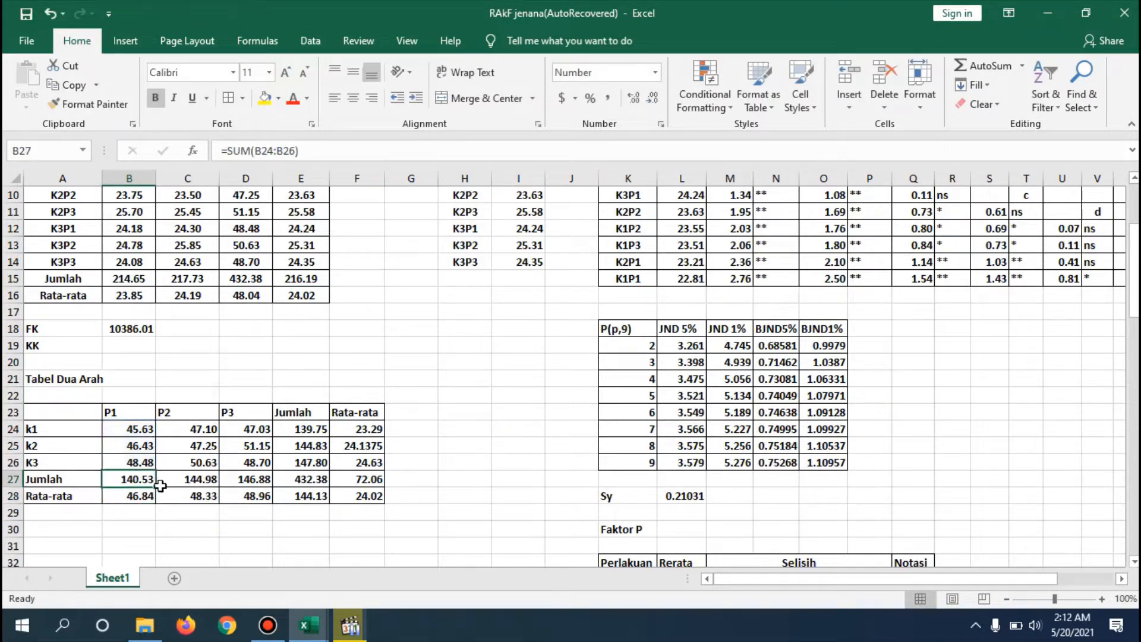
left_click_drag(158, 484, 364, 483)
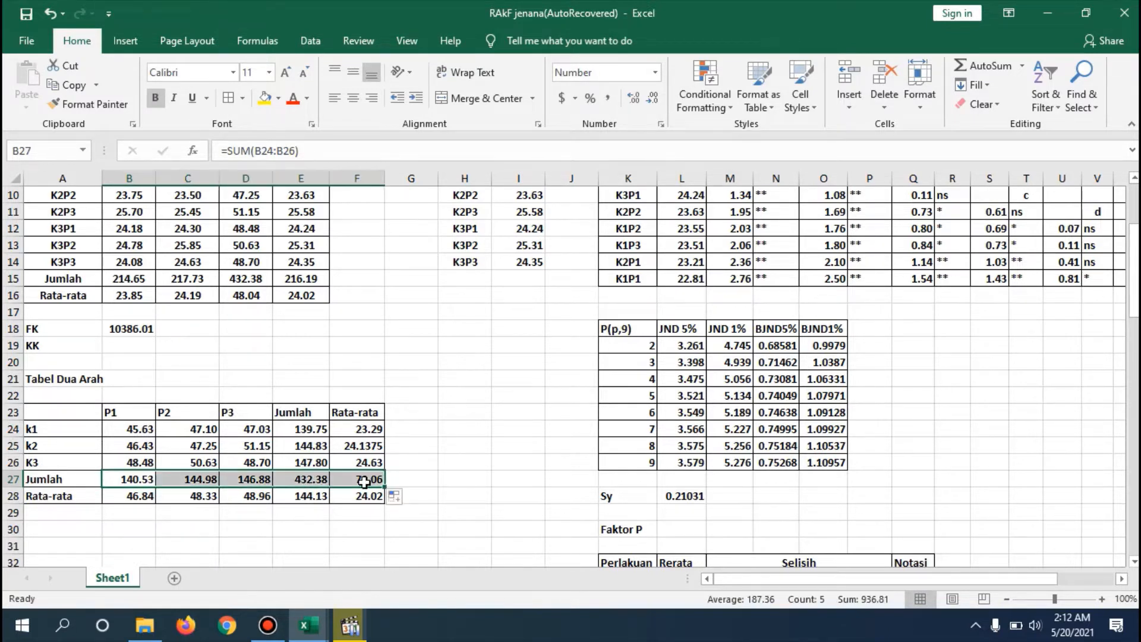
left_click(447, 460)
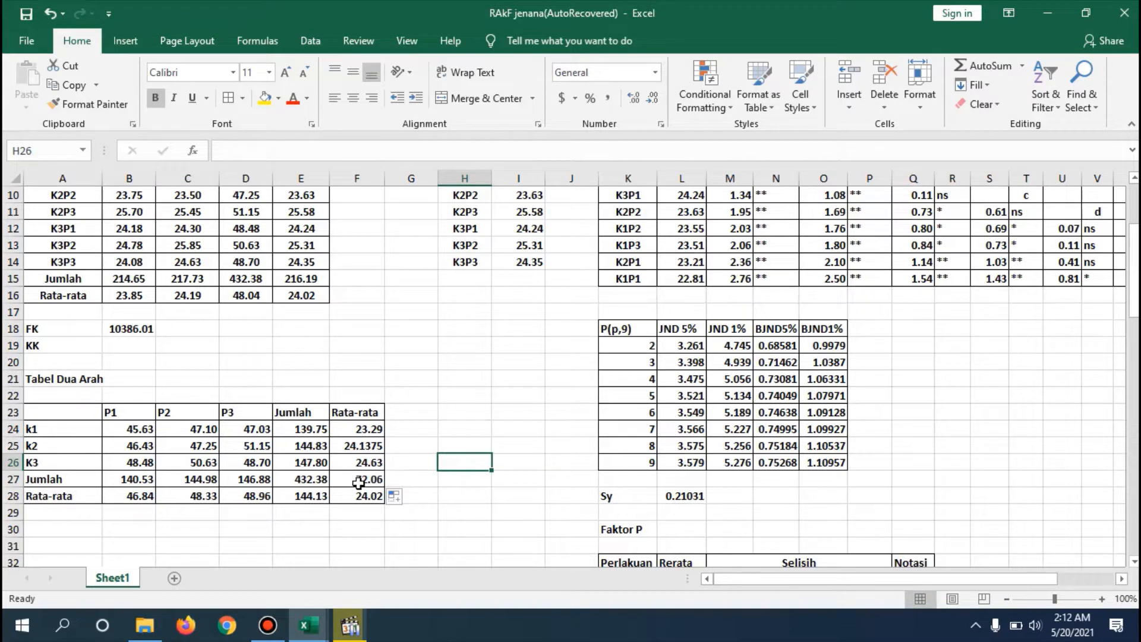
- Recheck k1's Rata-rata formula in F24 and the cells averaged by the formula in F28
left_click(359, 428)
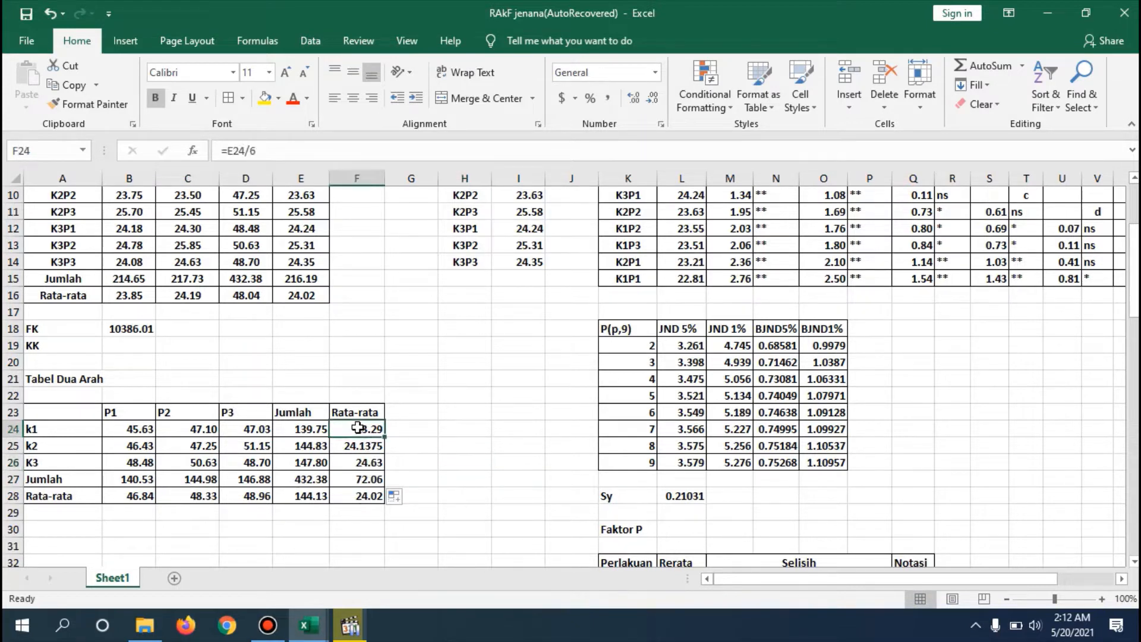
double_click(365, 495)
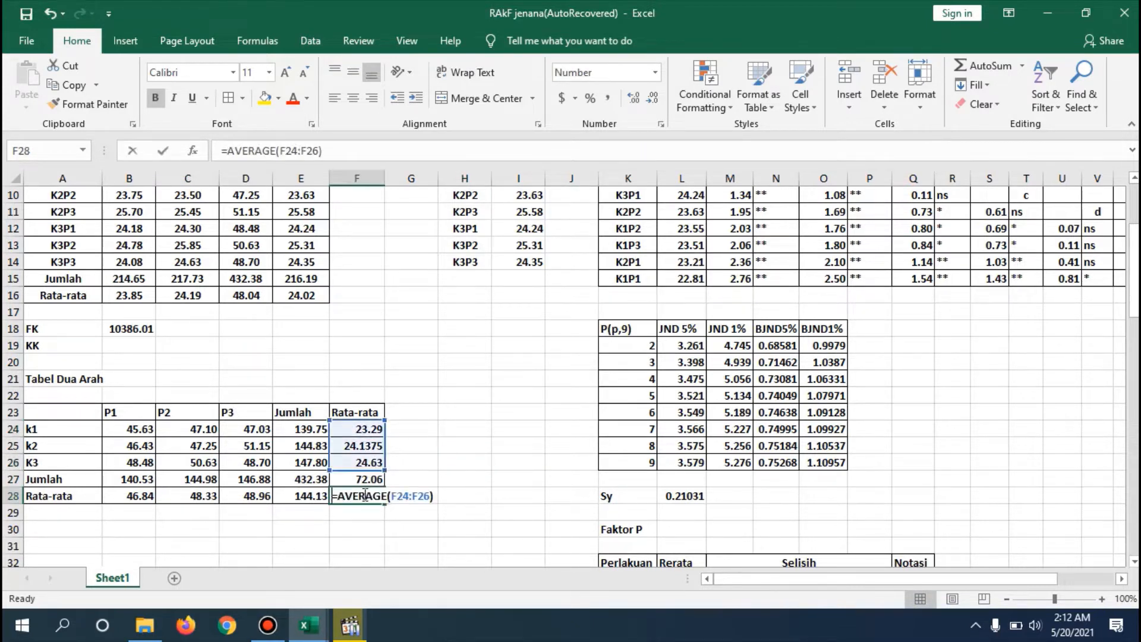
left_click(436, 494)
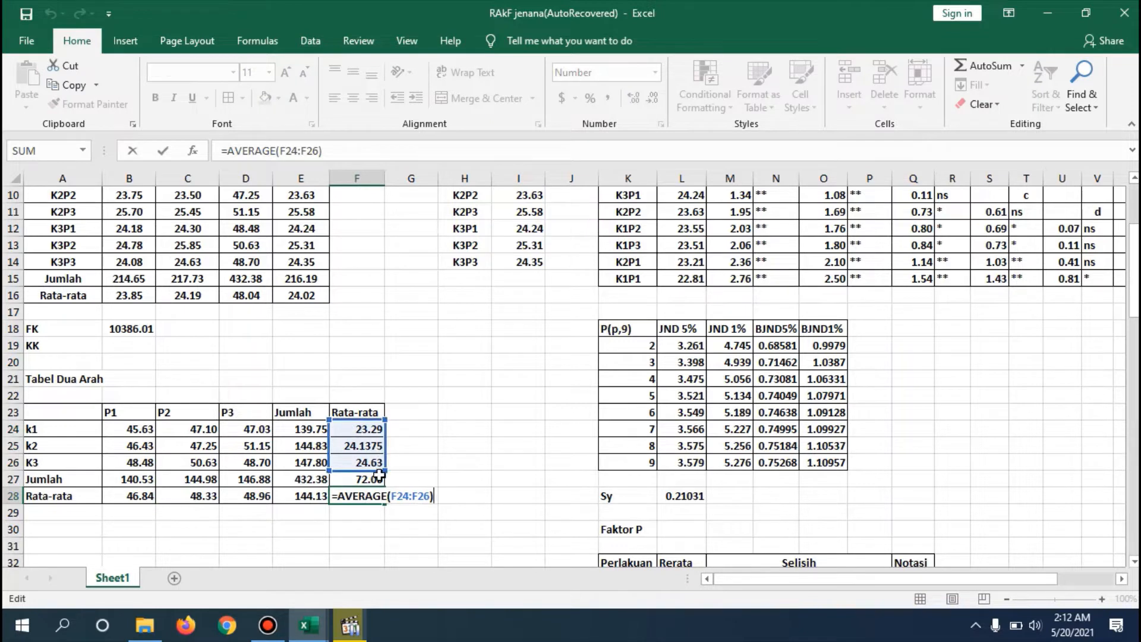
key("Return")
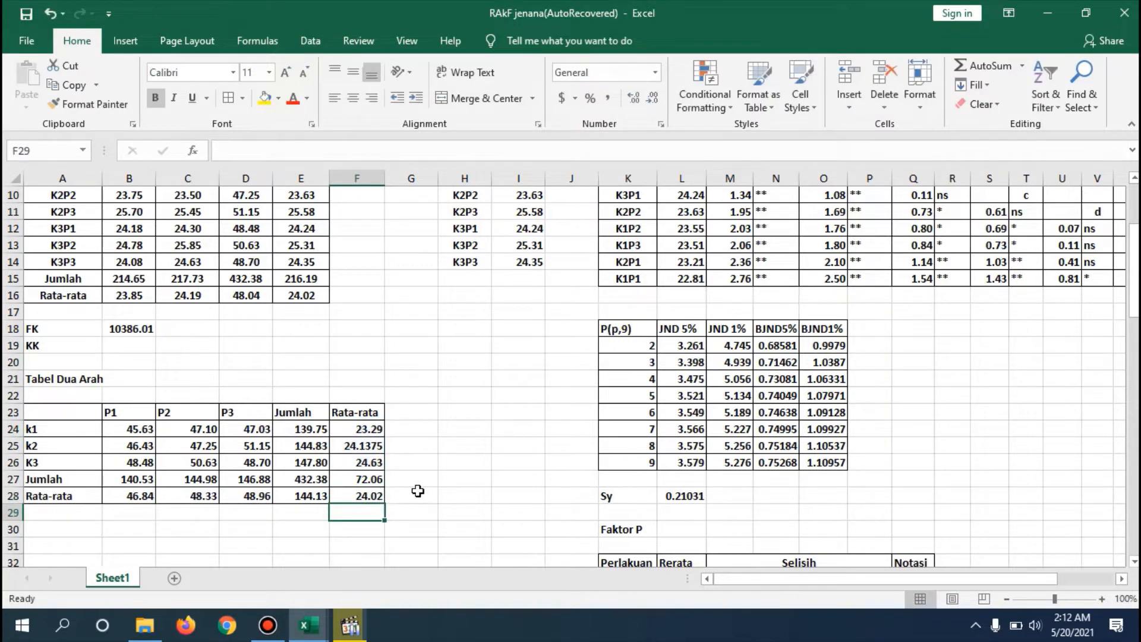
left_click(531, 511)
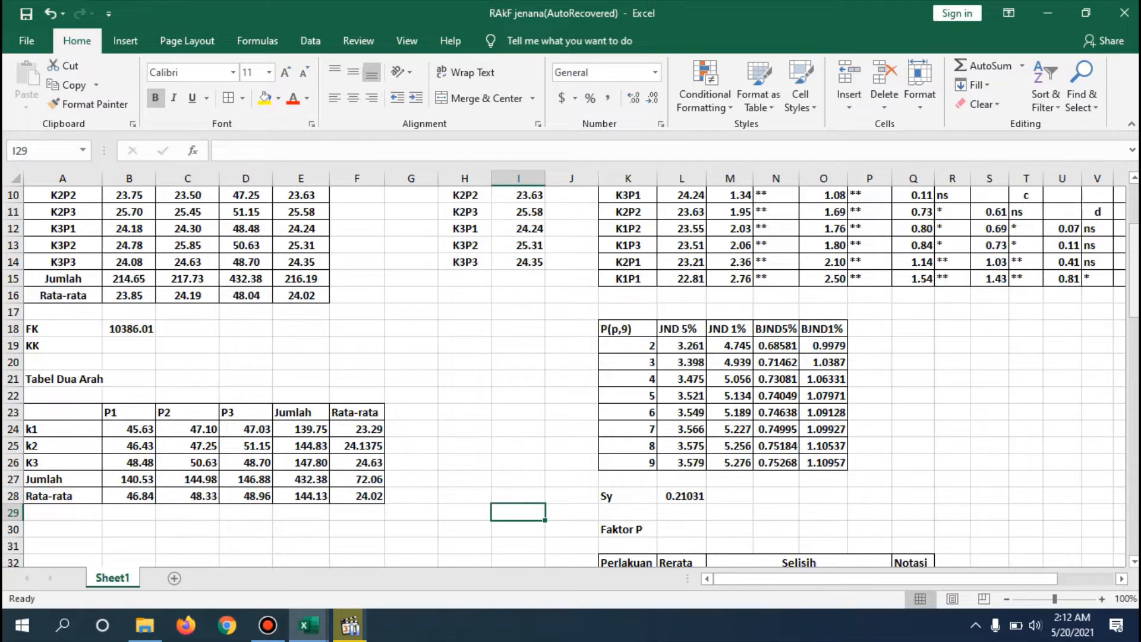
- Add the title "Tabel Anova" in A31 above the analysis of variance table
scroll(1133, 255, "up", 2)
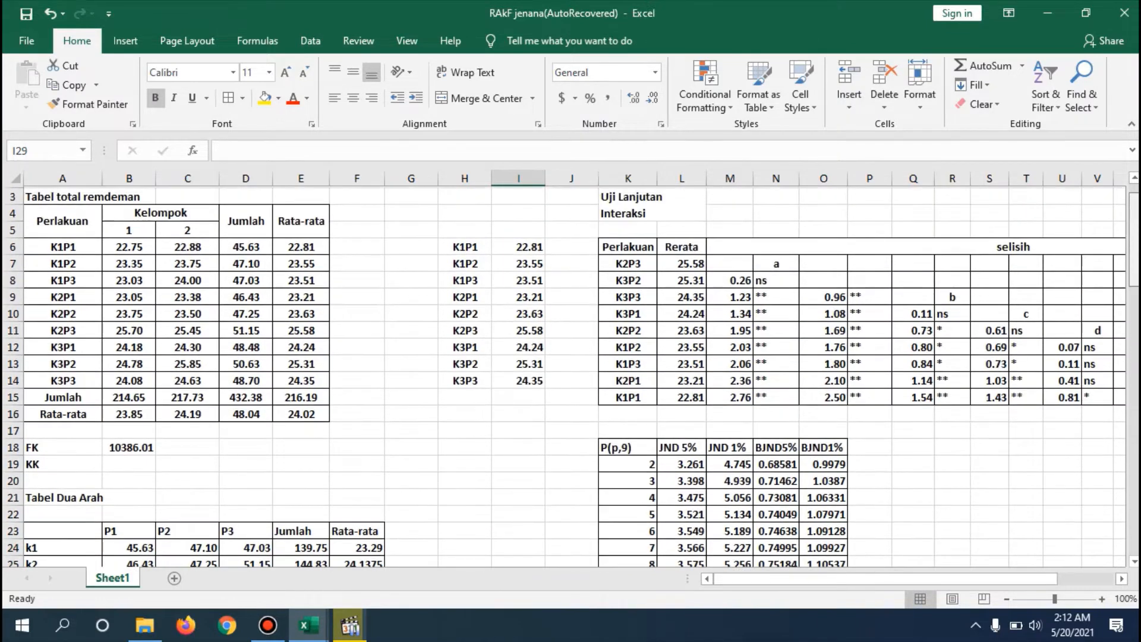
scroll(571, 376, "down", 2)
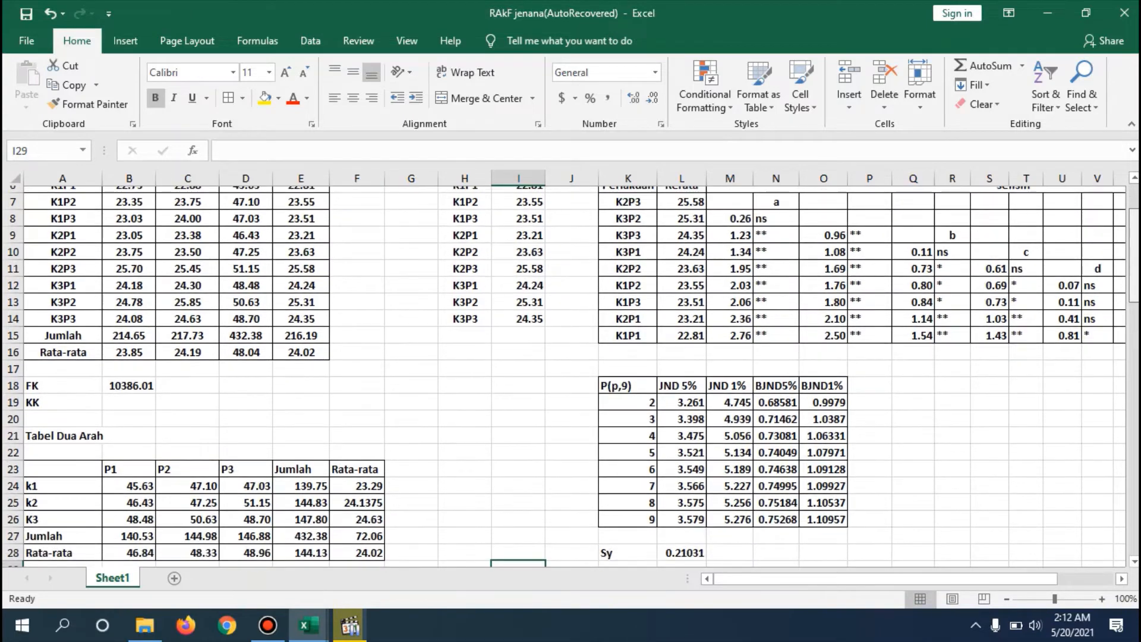
scroll(570, 376, "down", 5)
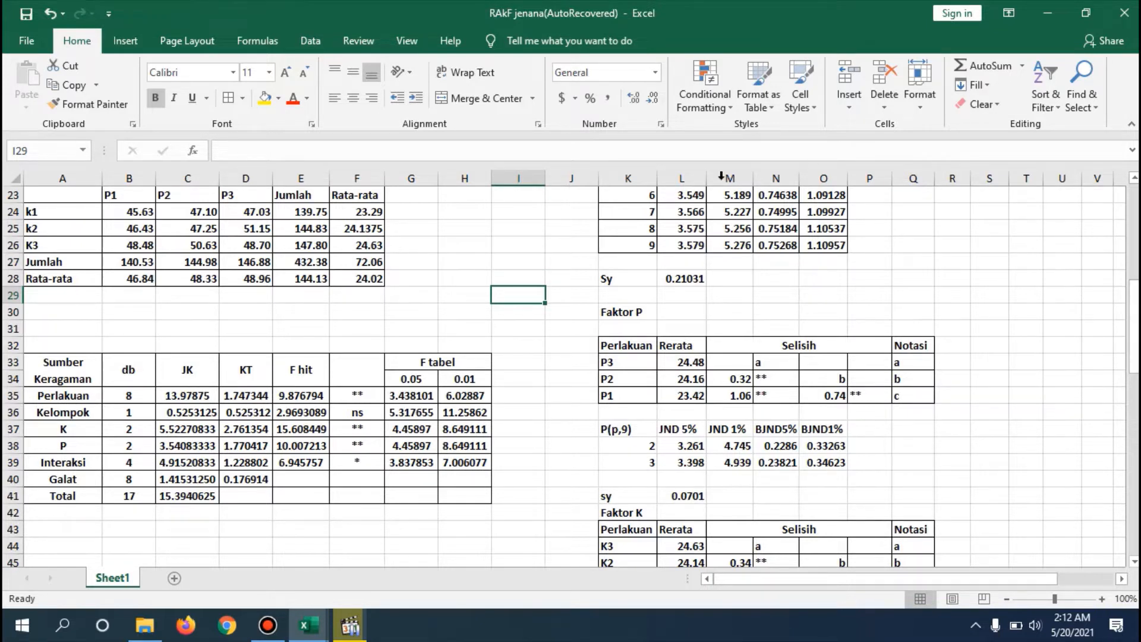
left_click(78, 325)
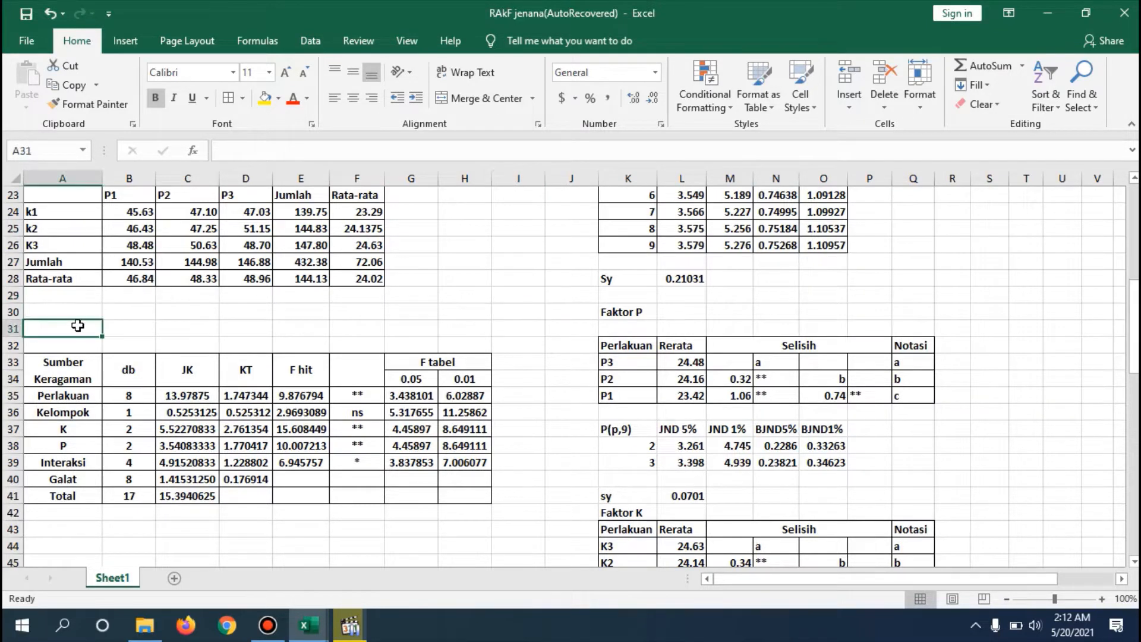
type("Ta")
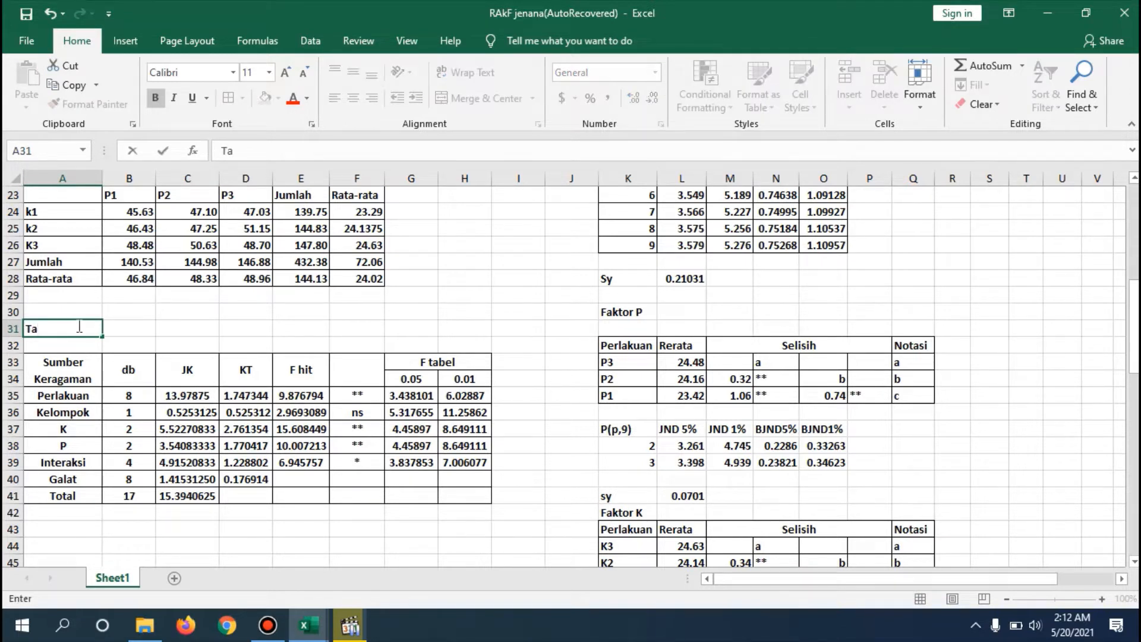
type("bel Anova")
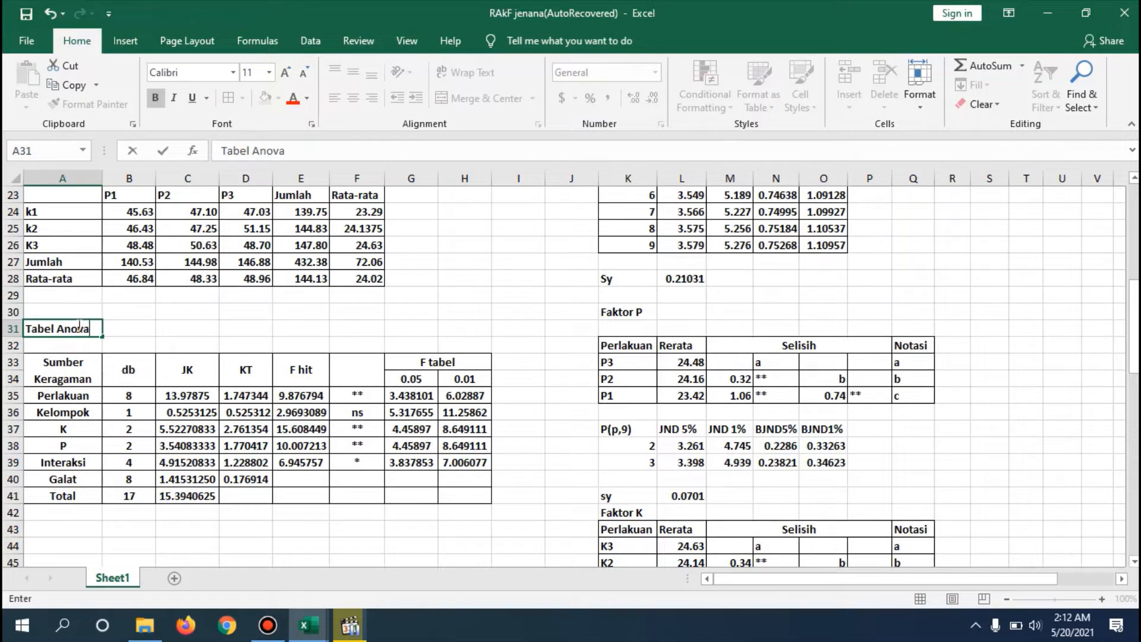
left_click(274, 323)
left_click(377, 522)
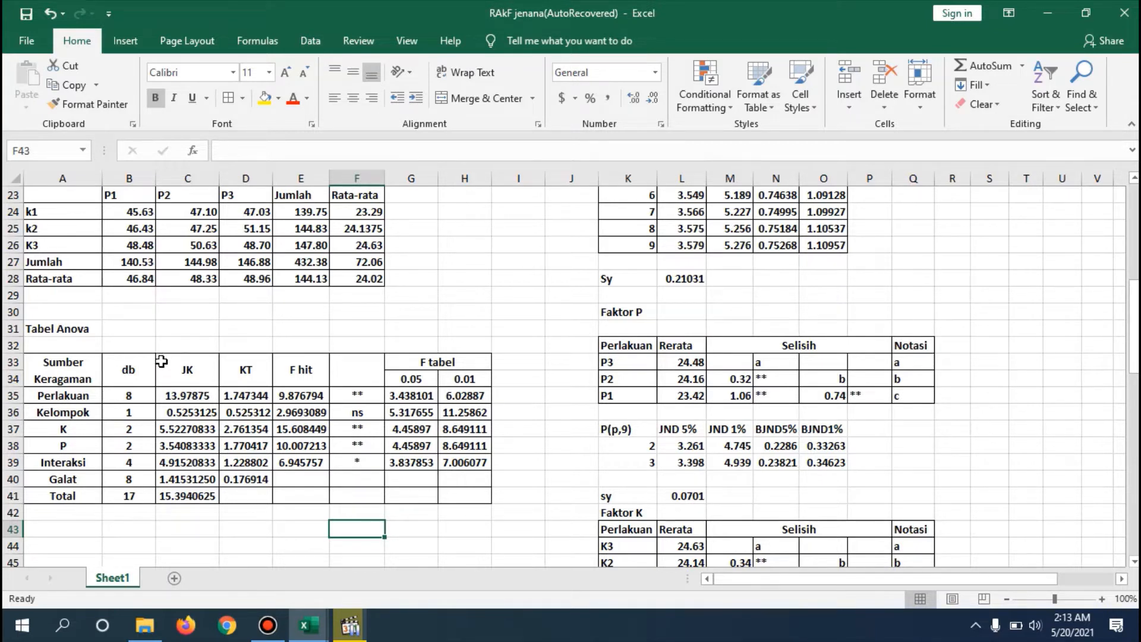
- Inspect the db formulas for K and Perlakuan in the Tabel Anova and leave them as they are
left_click(152, 429)
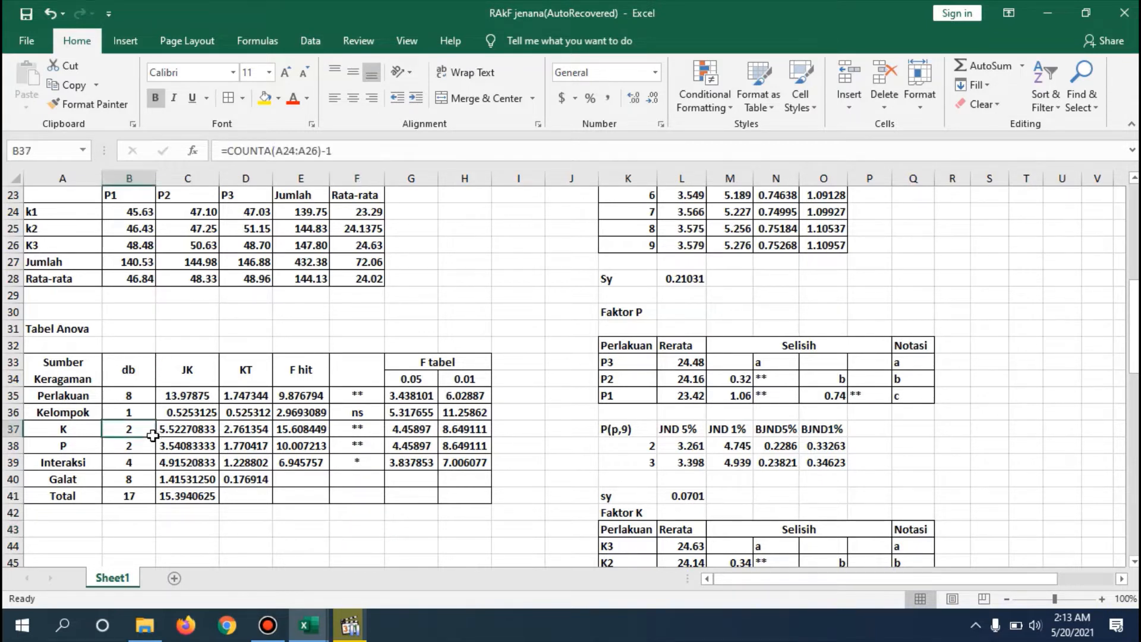
left_click(184, 416)
double_click(141, 396)
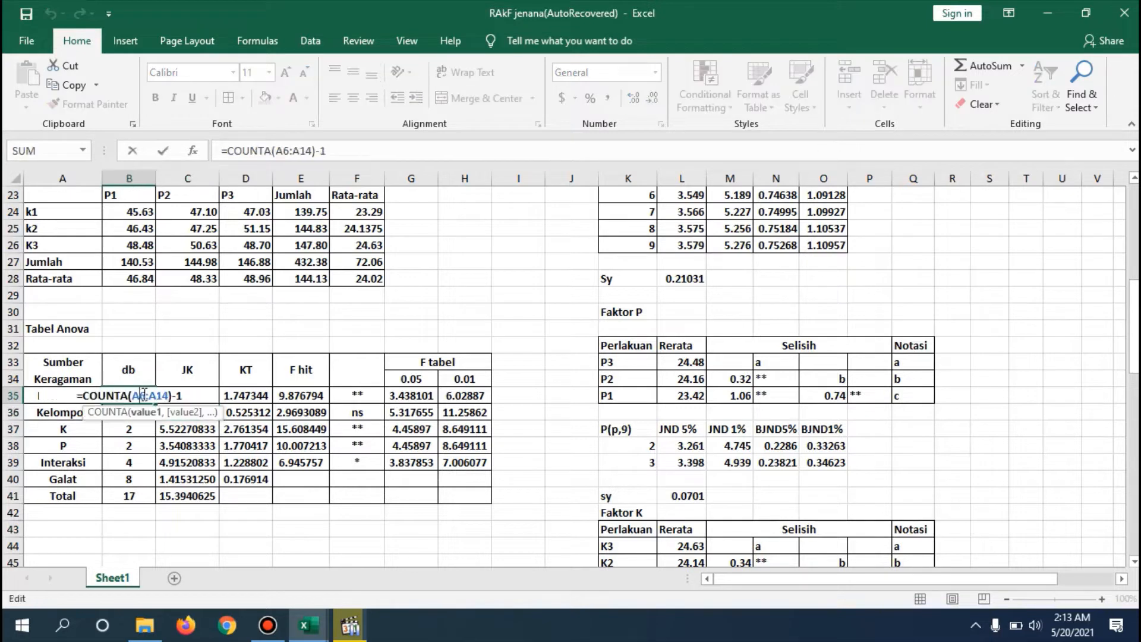
left_click(188, 394)
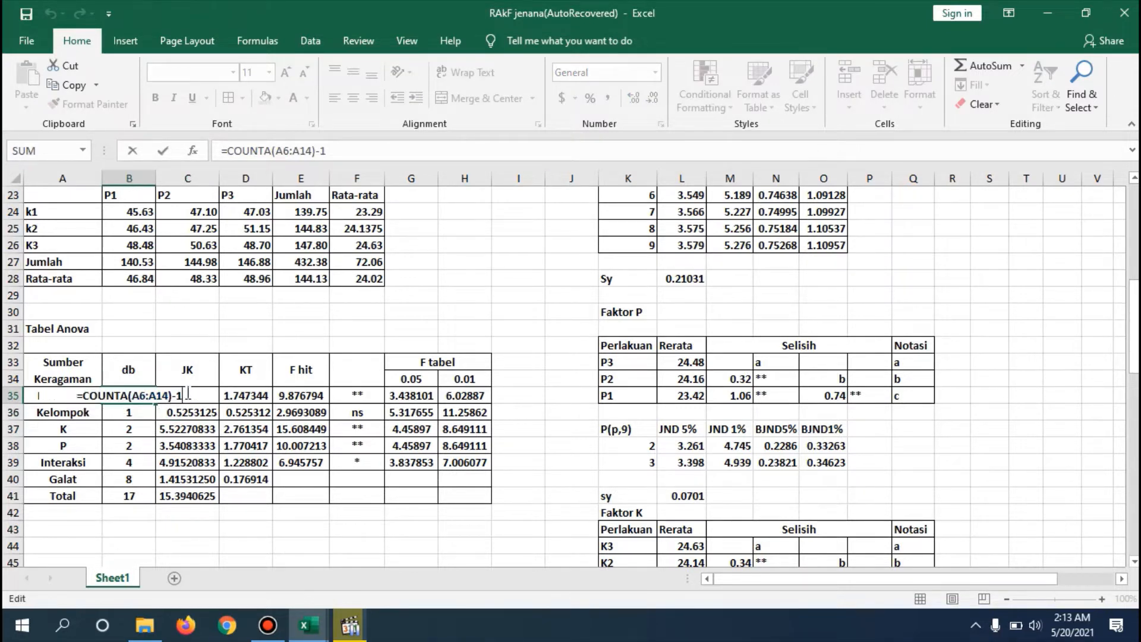
key("Return")
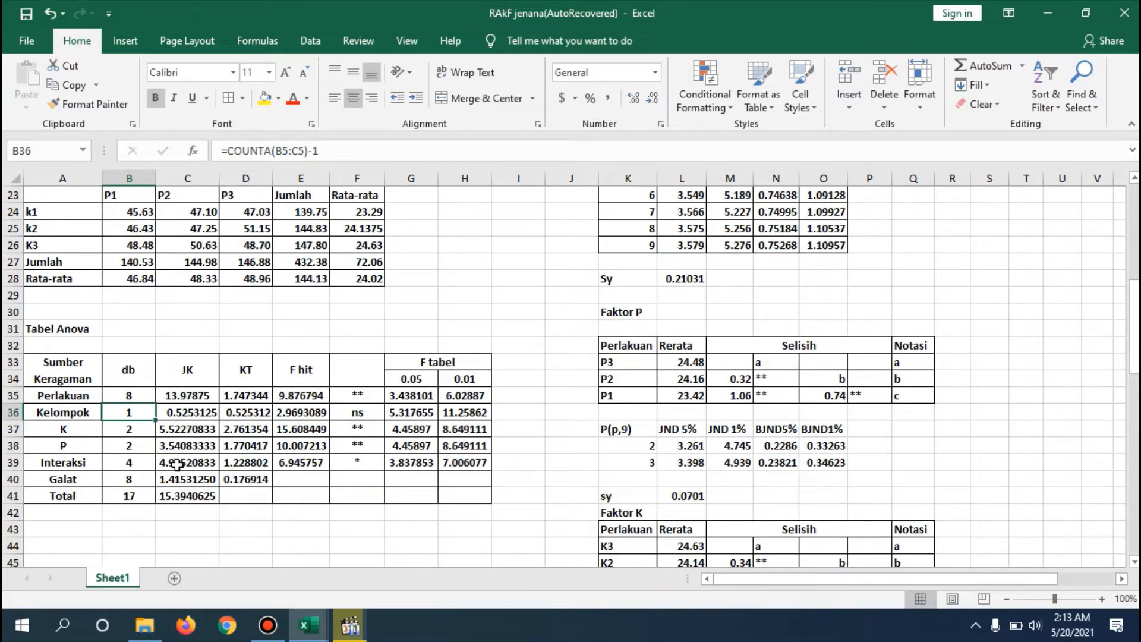
- Inspect the Total db formula in B41 to trace the data range it counts
double_click(146, 496)
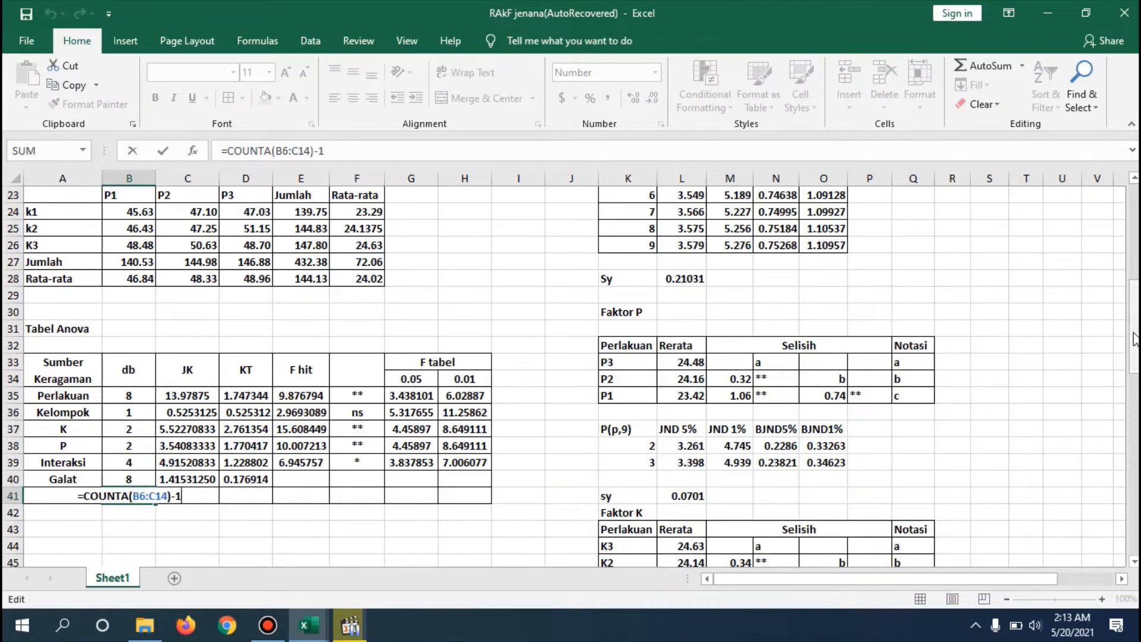
mouse_move(1135, 345)
left_mouse_down()
mouse_move(1135, 258)
mouse_move(1113, 339)
left_mouse_up()
scroll(1113, 339, "down", 3)
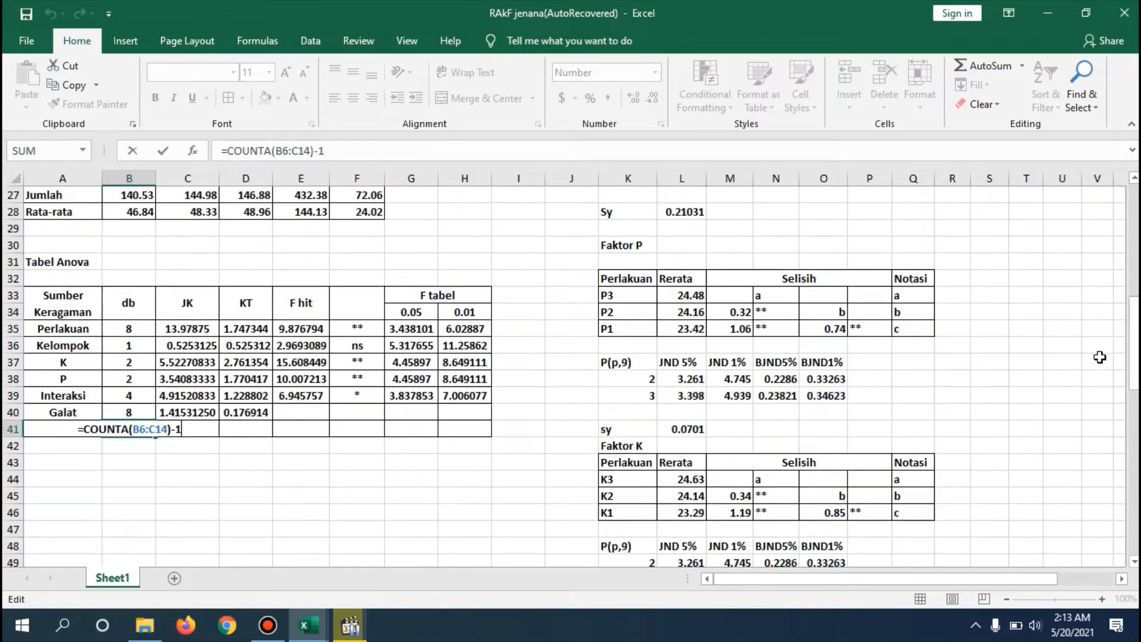
key("Return")
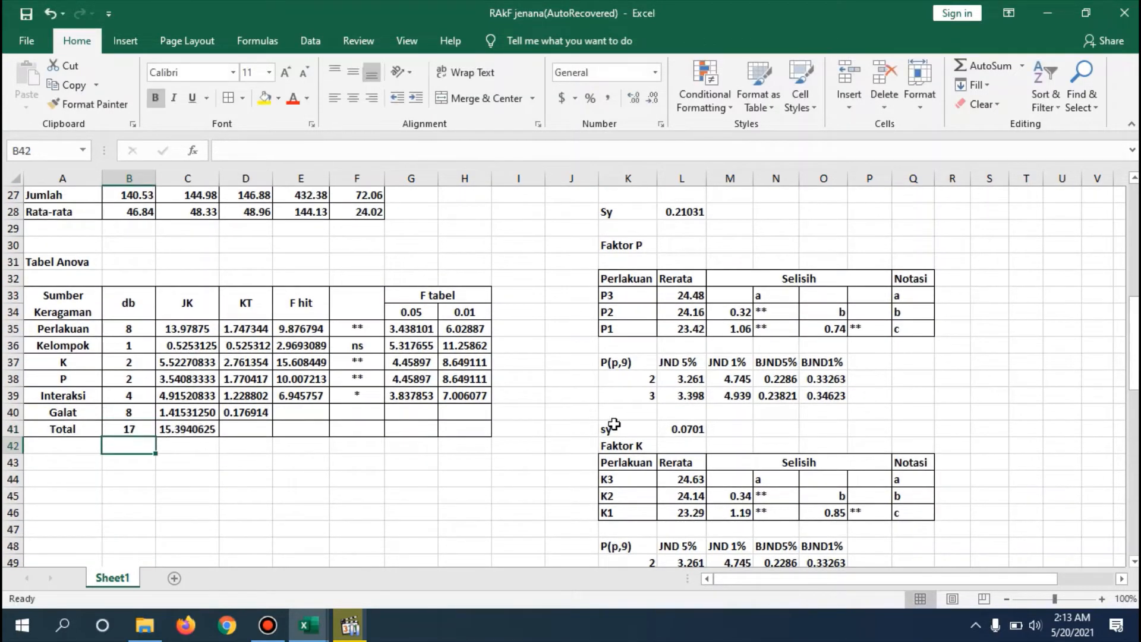
- Trace the treatment range counted by the Perlakuan db formula in B35
double_click(141, 328)
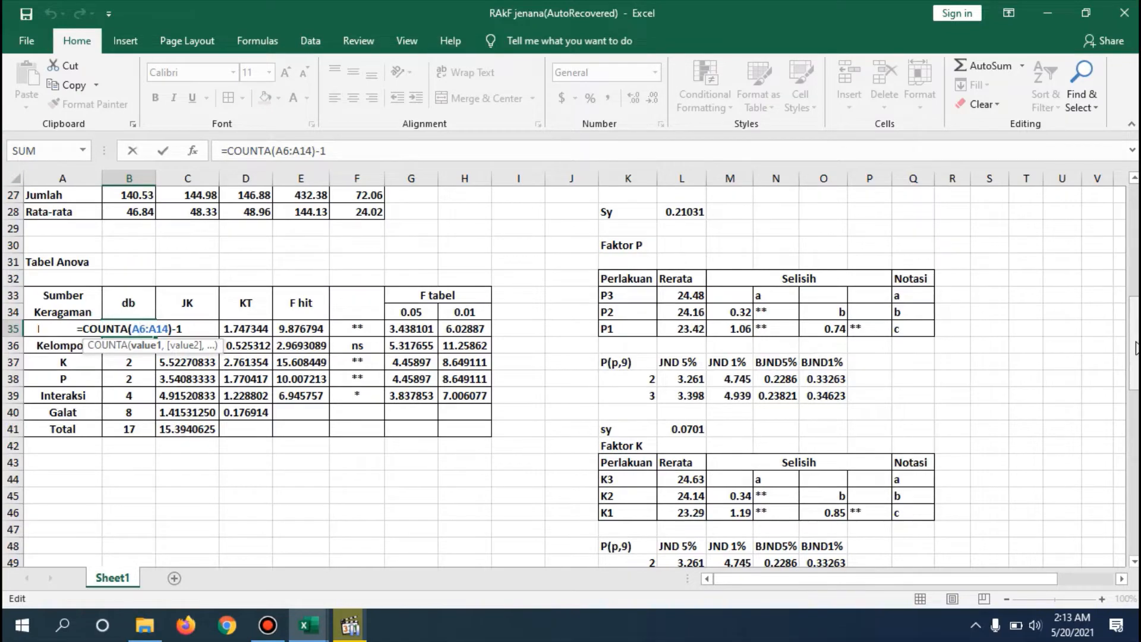
mouse_move(1135, 345)
left_mouse_down()
mouse_move(1136, 229)
mouse_move(1137, 345)
left_mouse_up()
key("Return")
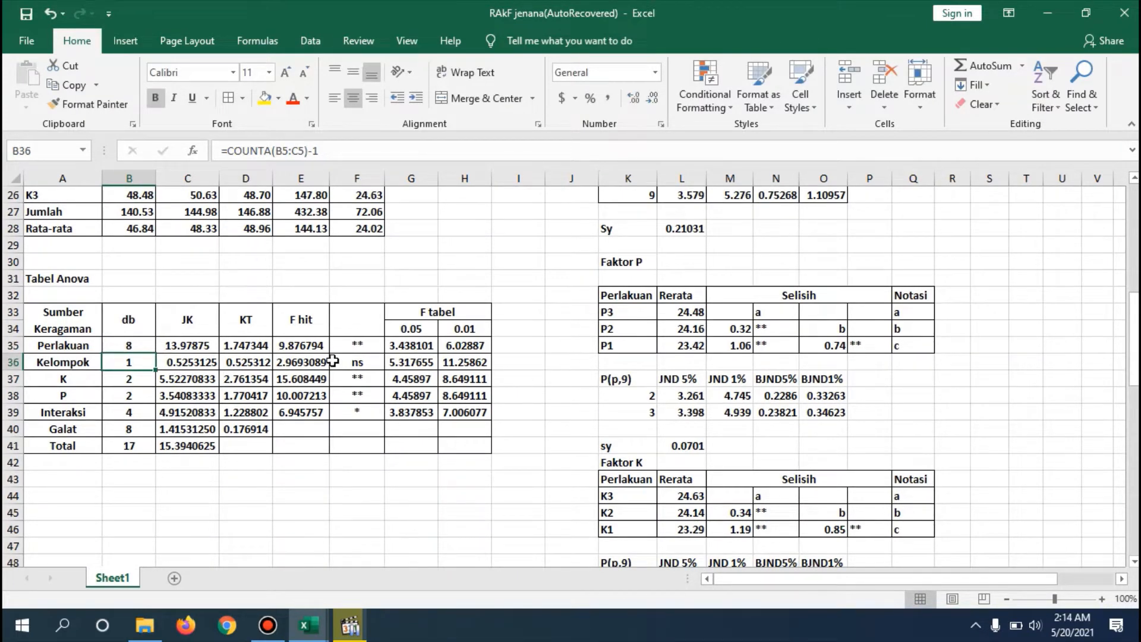
- Trace the block header range counted by the Kelompok db formula in B36 of the Tabel Anova
double_click(147, 363)
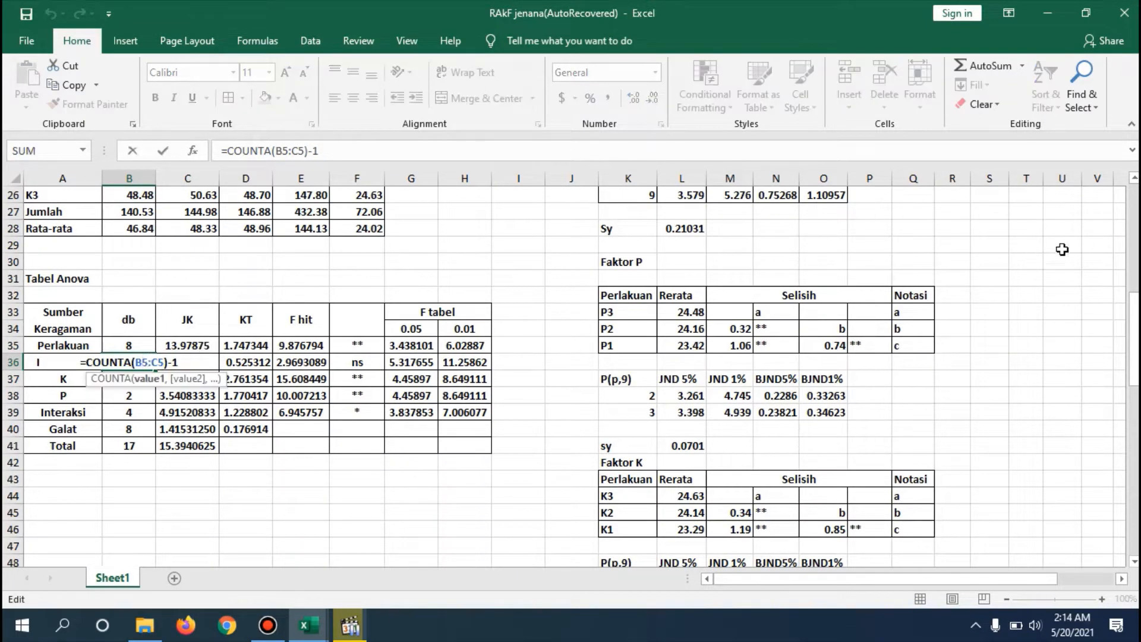
scroll(1134, 326, "up", 8)
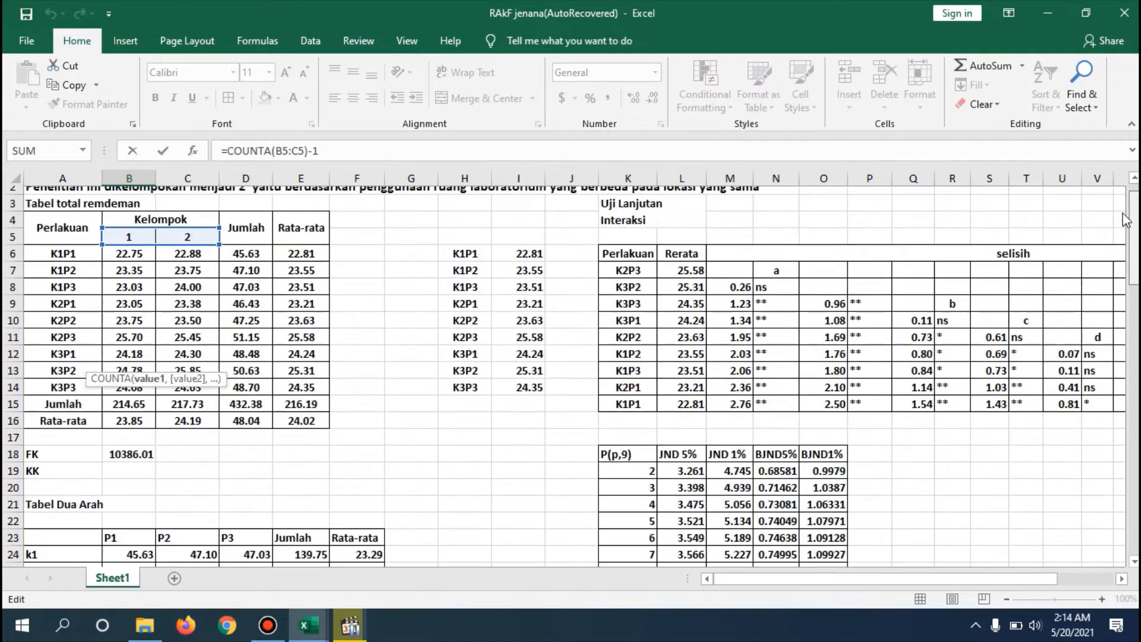
scroll(1134, 326, "down", 5)
scroll(1134, 326, "down", 3)
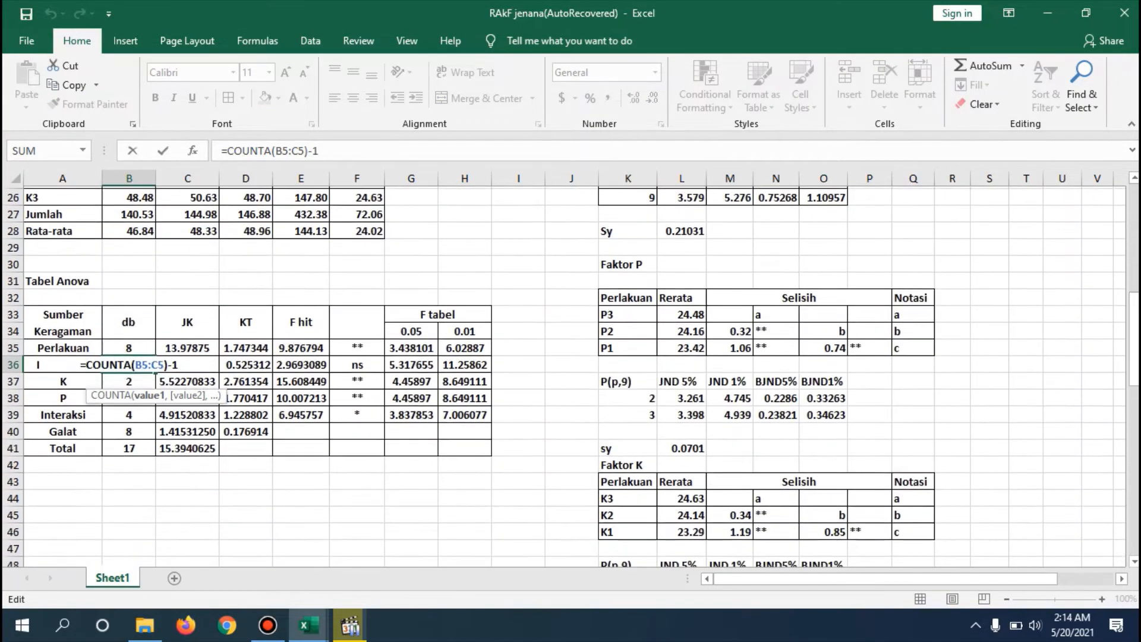
key("Return")
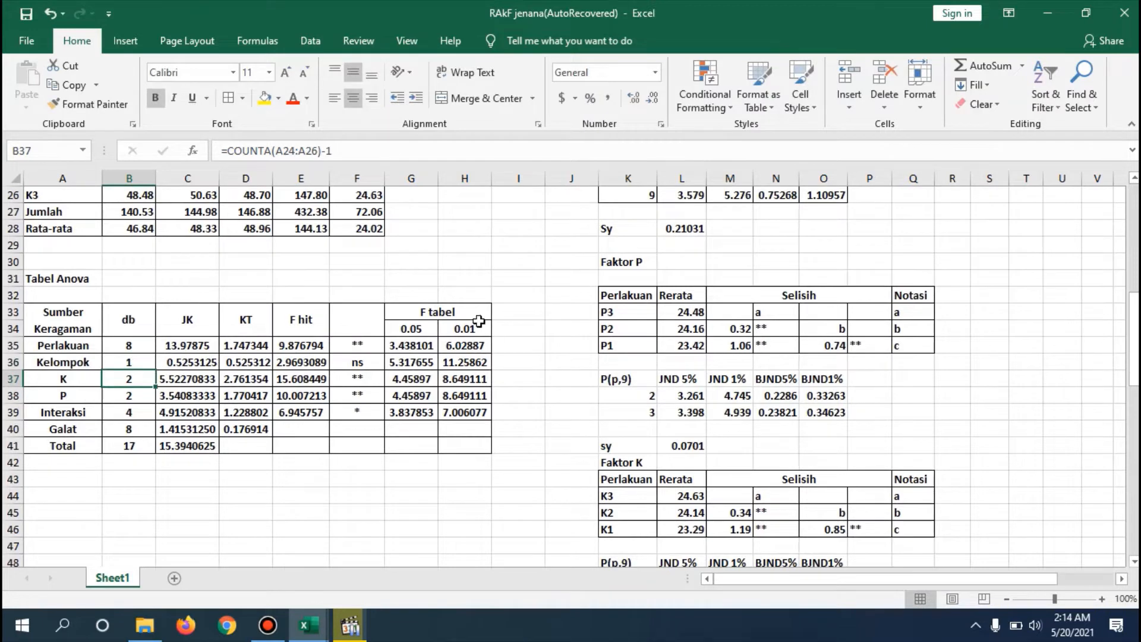
- Inspect the db formulas for K in B37 and P in B38, tracing the factor labels they count in the Tabel Dua Arah
double_click(127, 381)
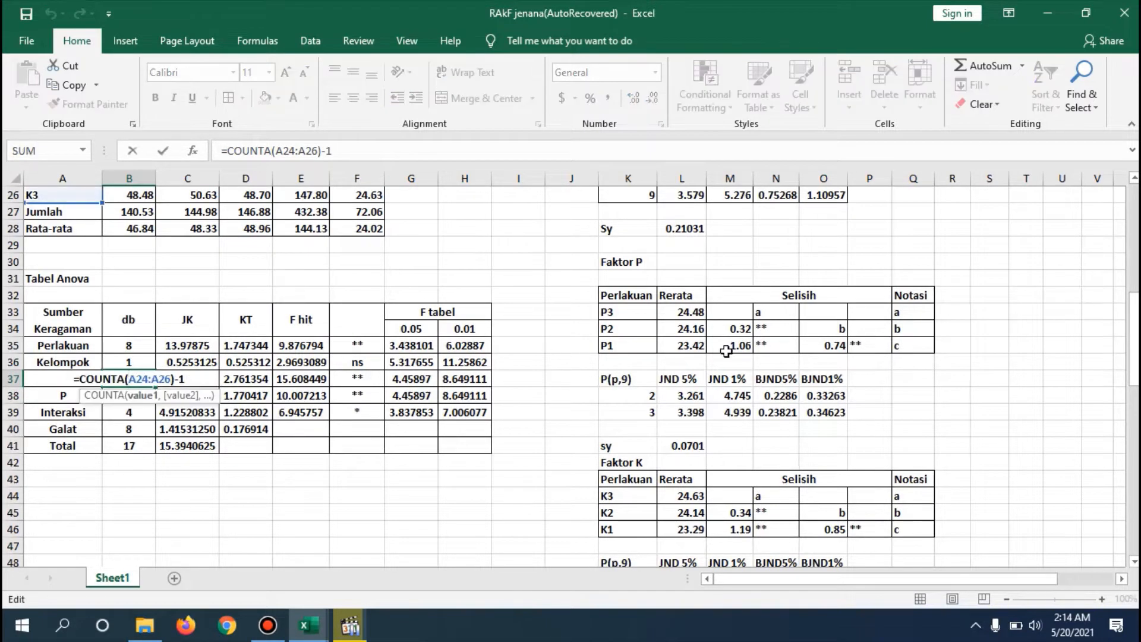
scroll(1135, 330, "up", 3)
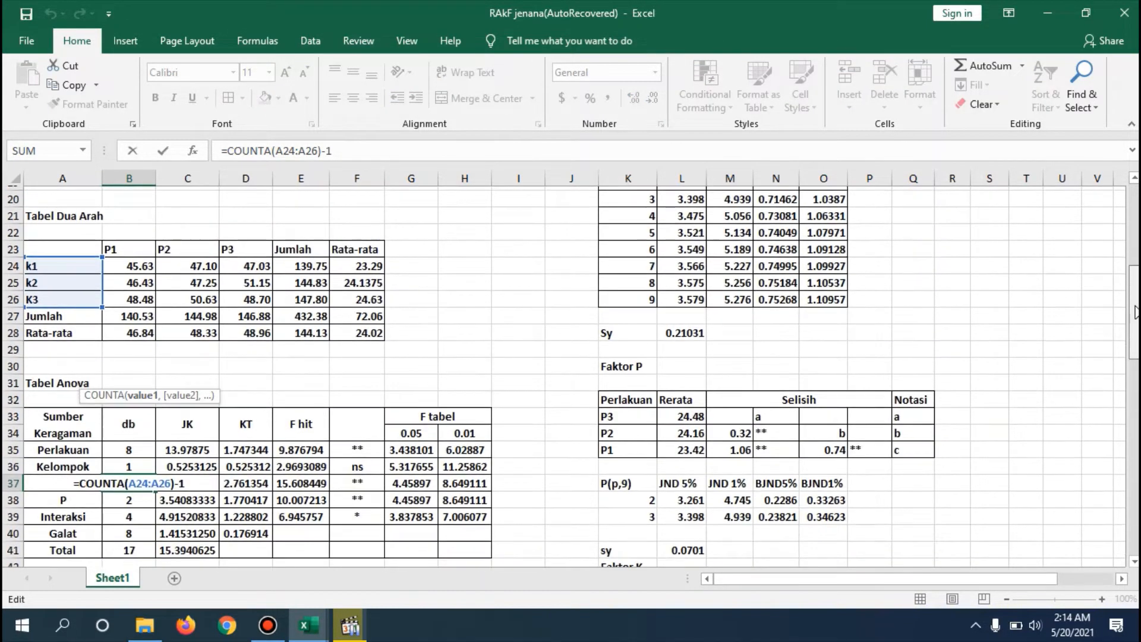
scroll(1135, 330, "down", 2)
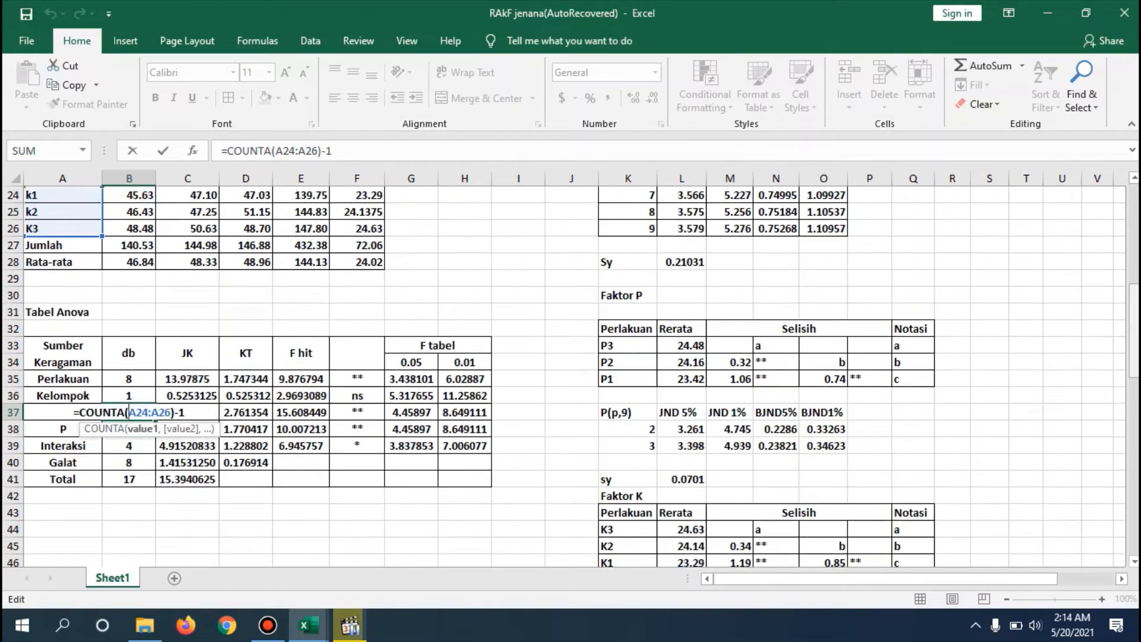
key("Return")
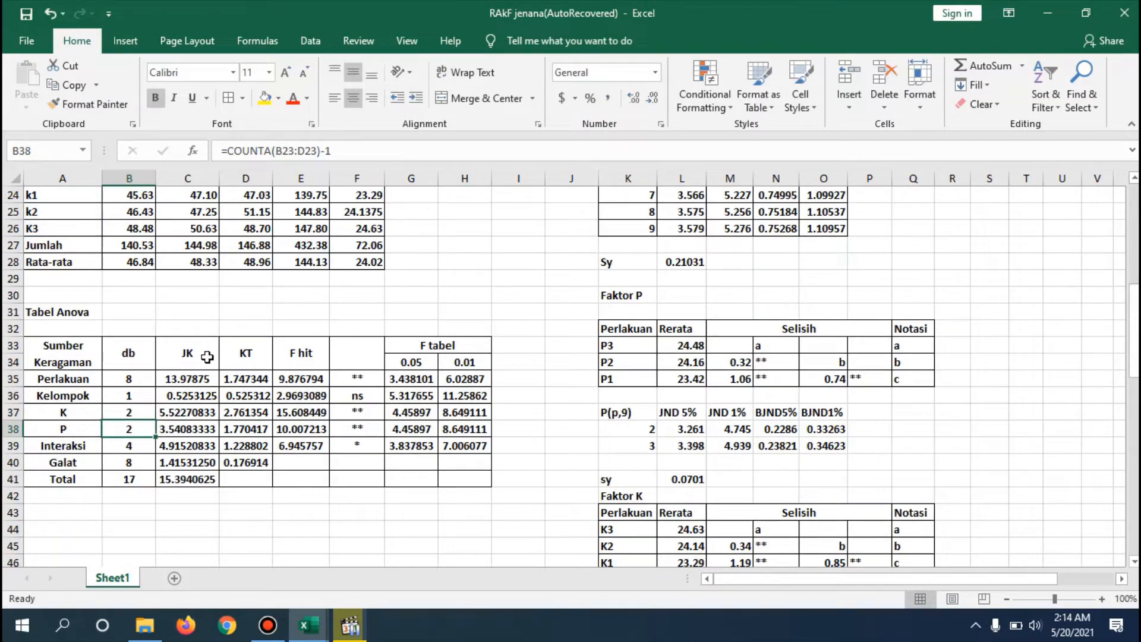
double_click(132, 429)
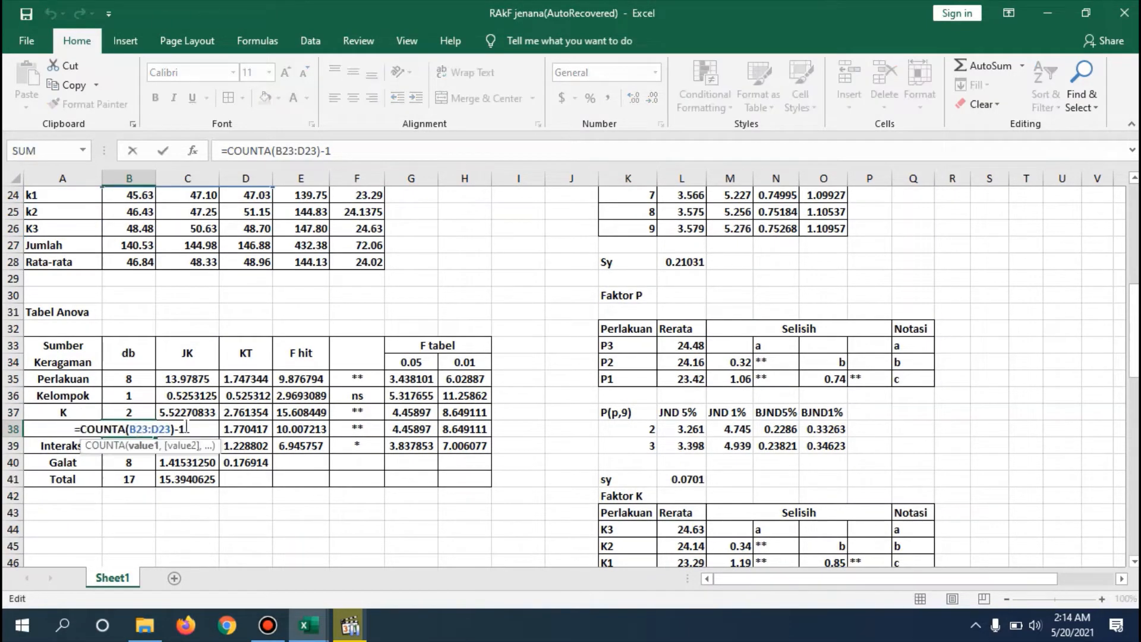
key("Return")
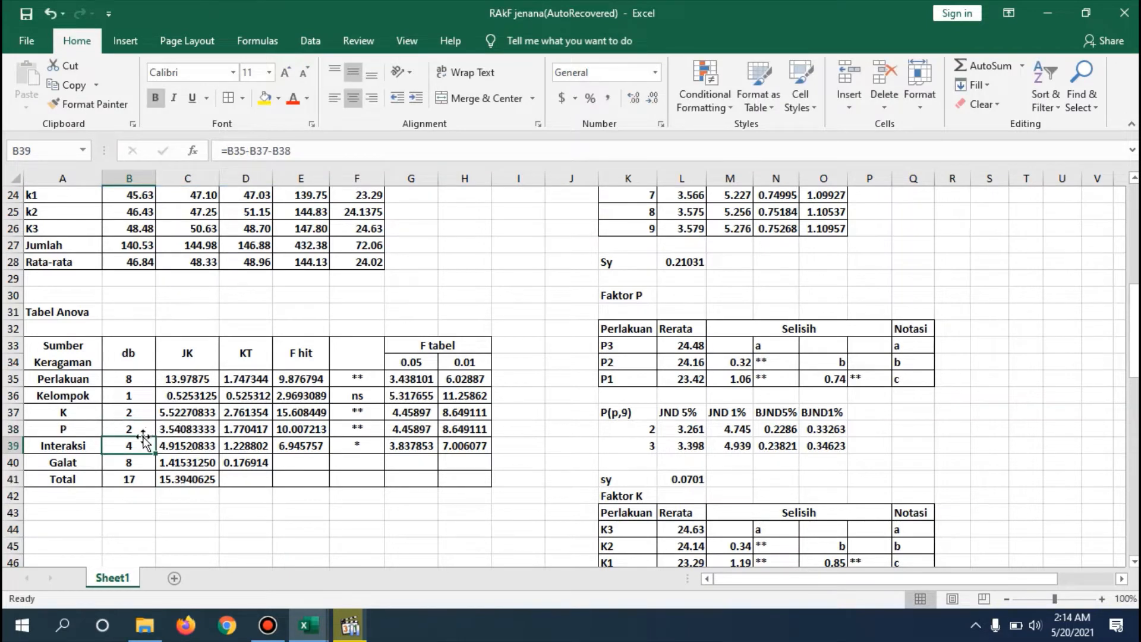
- Inspect the db subtraction formulas for Interaksi in B39 and Galat in B40
double_click(141, 443)
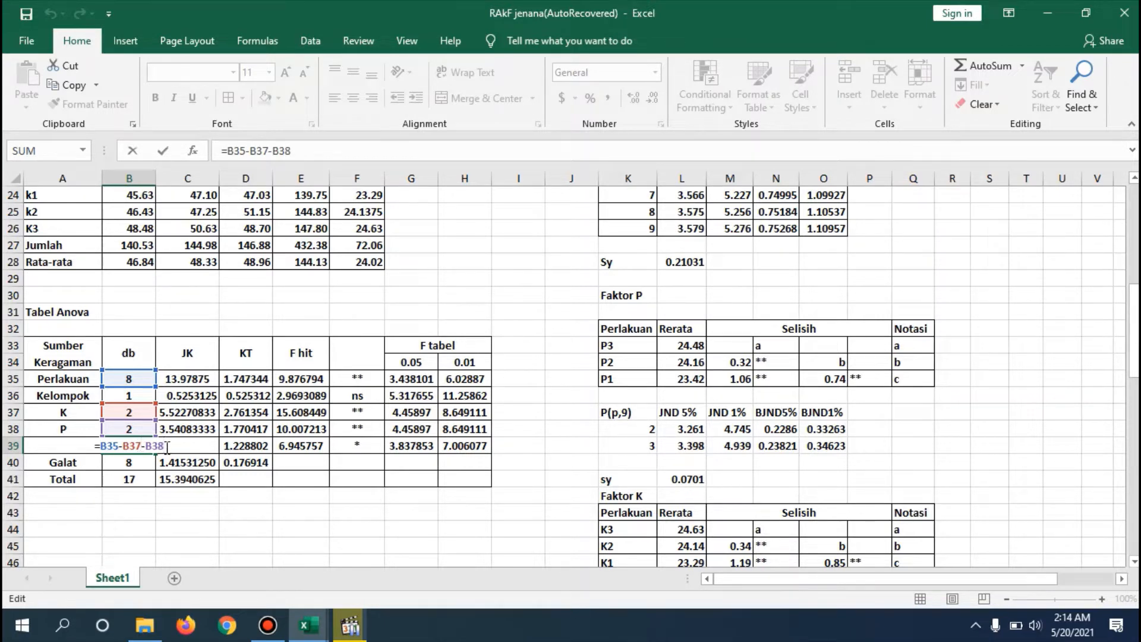
key("Return")
double_click(138, 463)
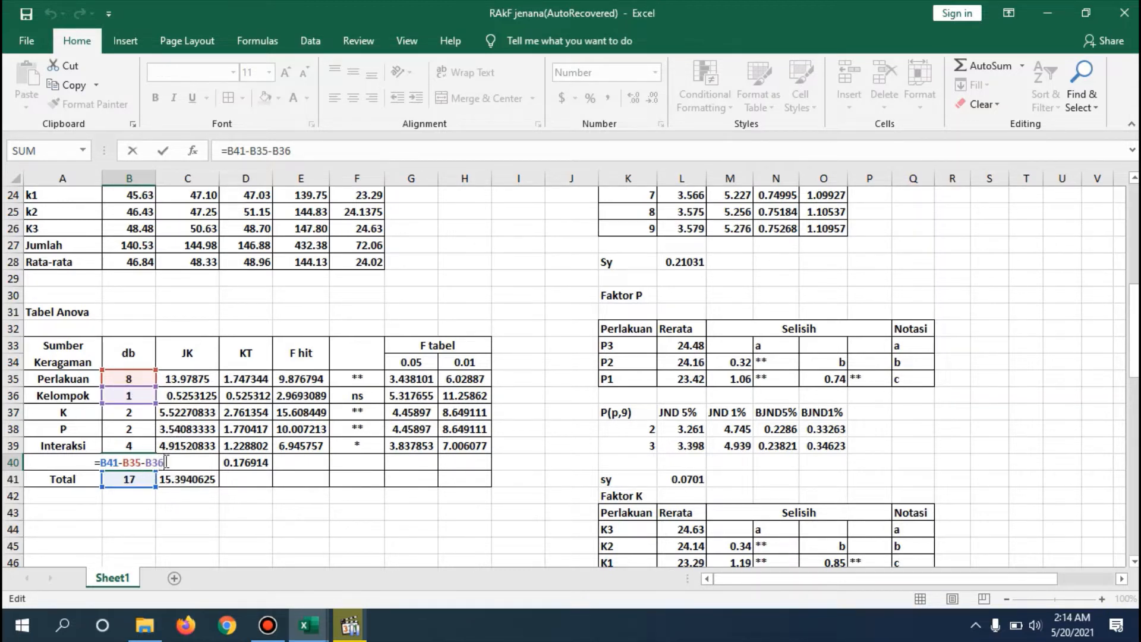
key("Return")
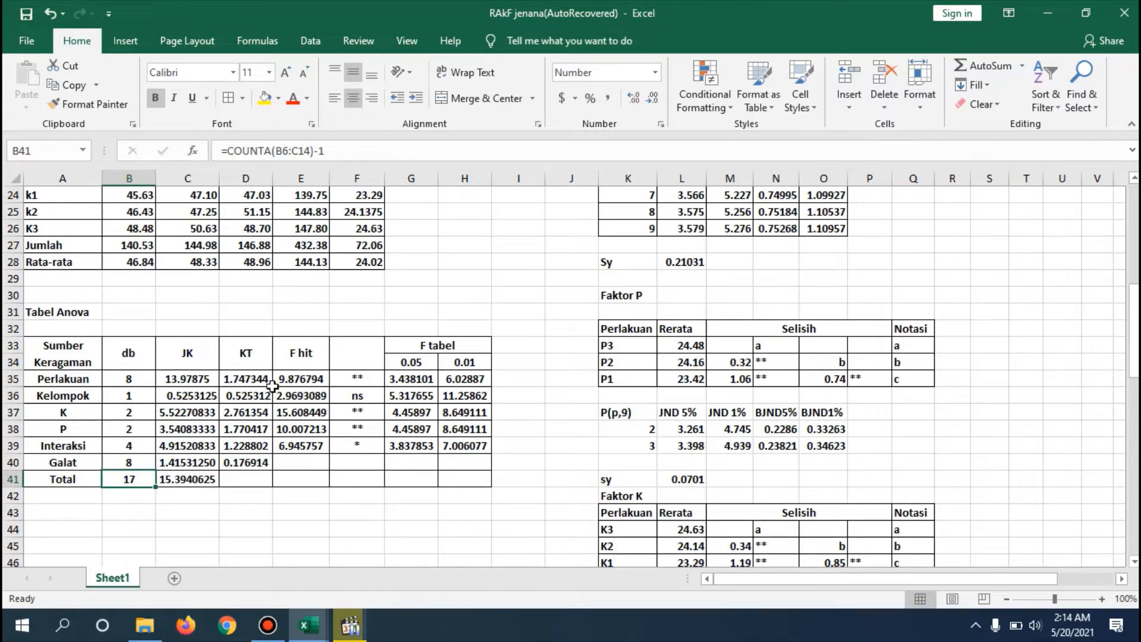
- Examine the Total JK formula in C41, including its sum-of-squares range and the correction factor term
double_click(195, 478)
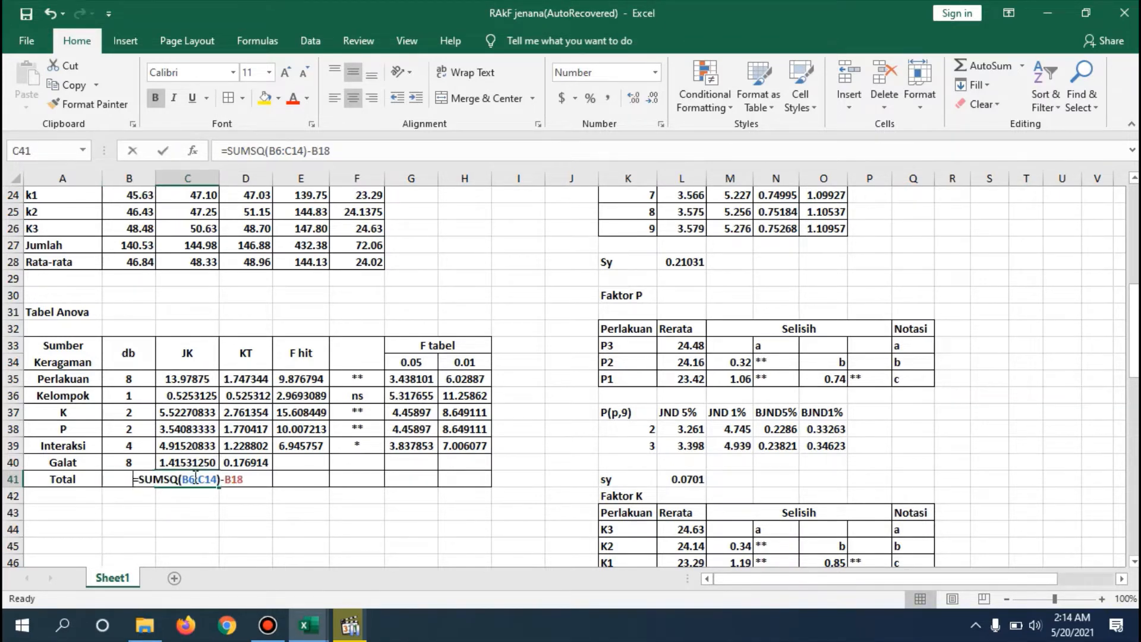
left_click(252, 477)
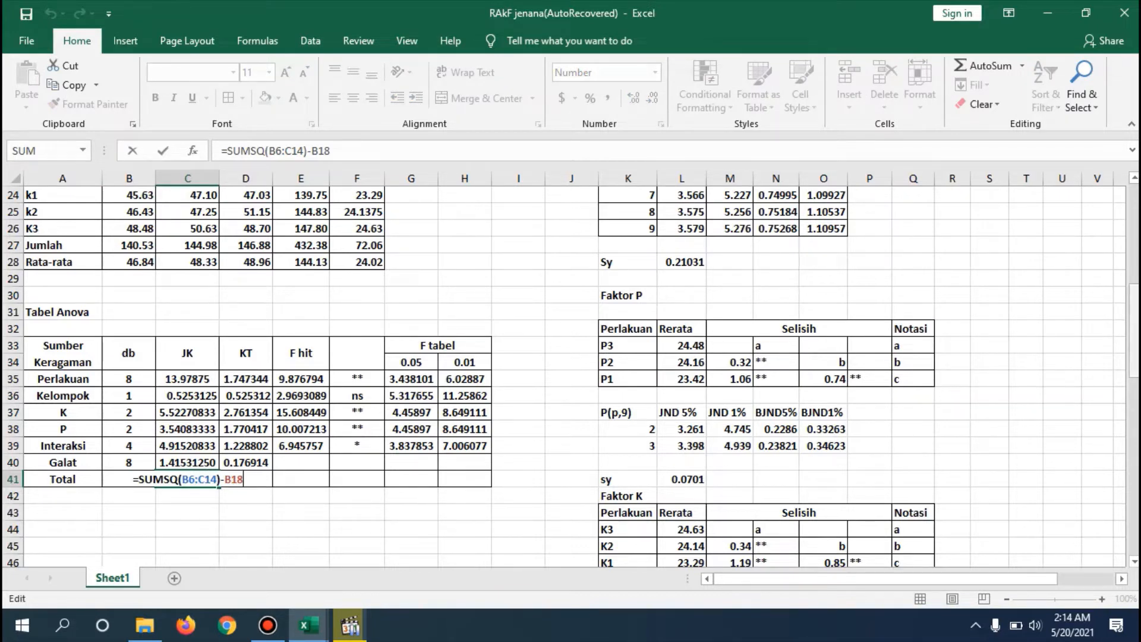
mouse_move(1133, 354)
left_mouse_down()
mouse_move(1133, 256)
mouse_move(1136, 366)
left_mouse_up()
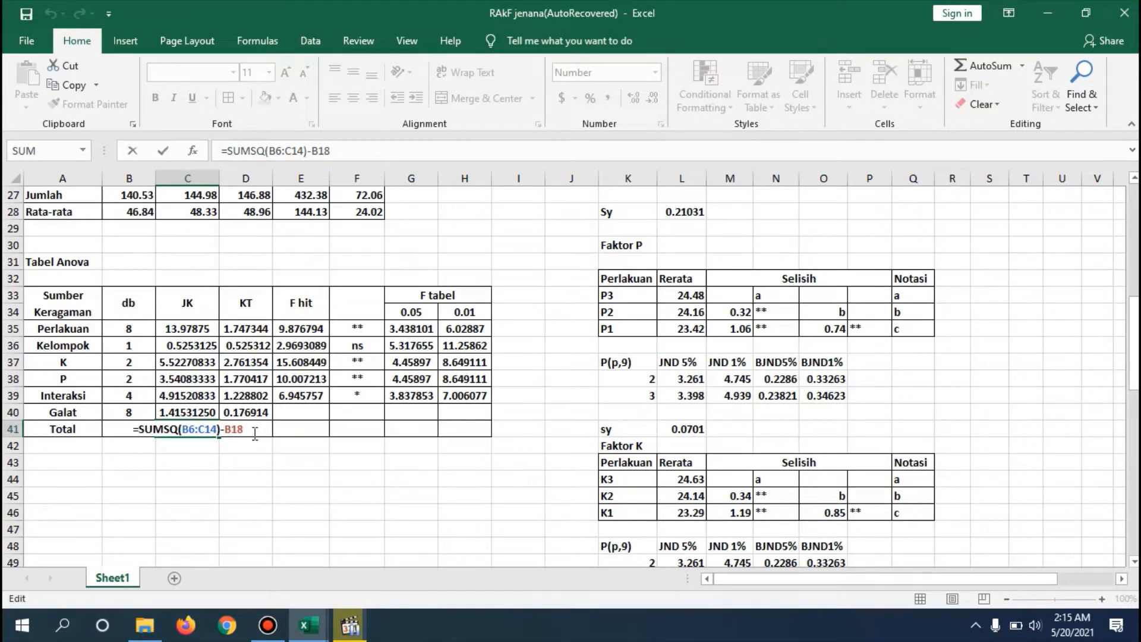
left_click_drag(250, 433, 219, 435)
key("Return")
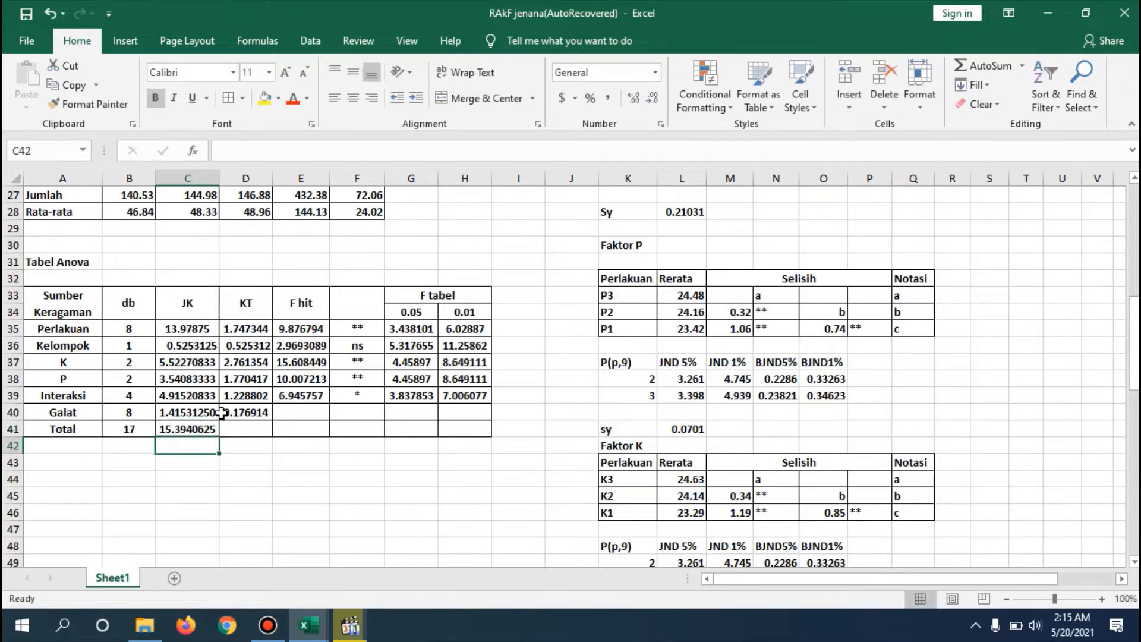
- Trace the treatment totals, divisor and correction factor used by the Perlakuan JK formula in C35
double_click(205, 327)
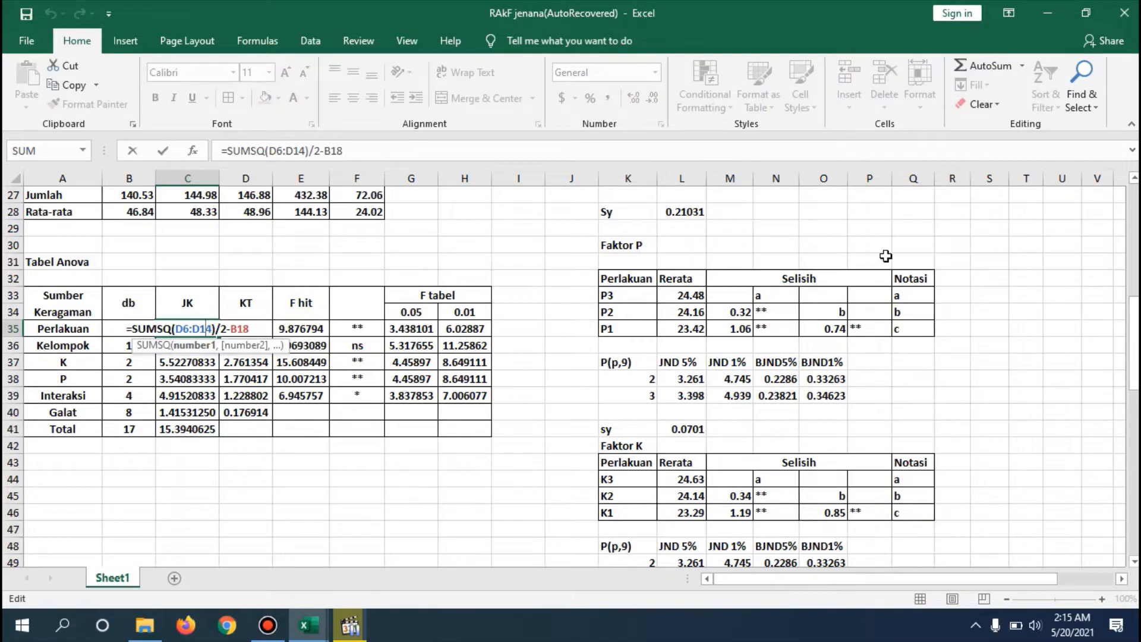
scroll(1121, 215, "up", 8)
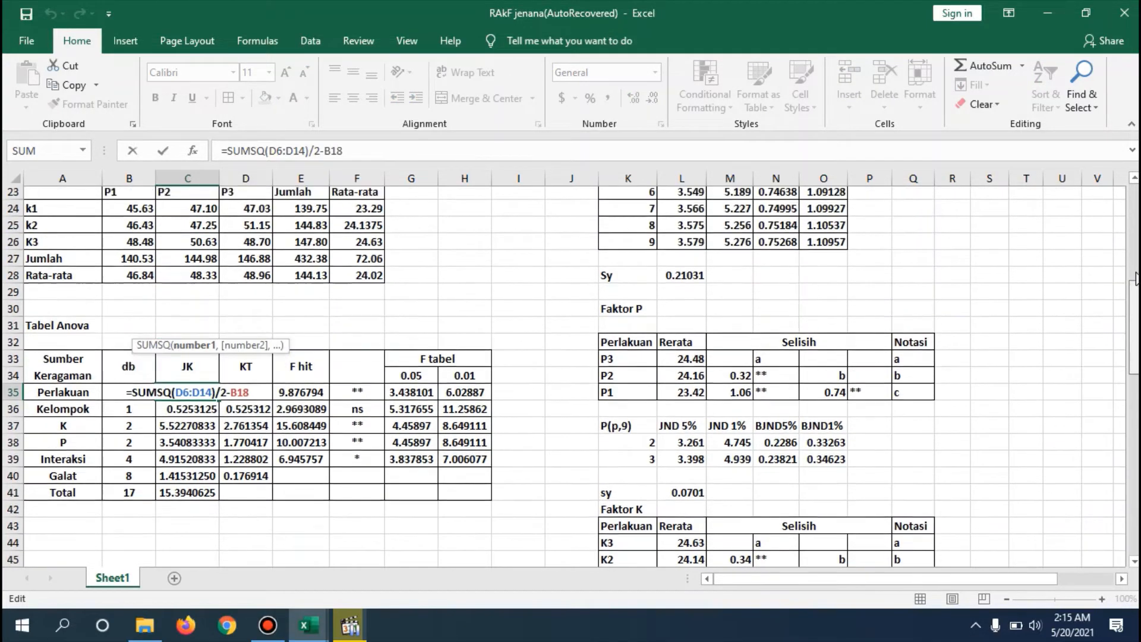
scroll(1122, 215, "down", 6)
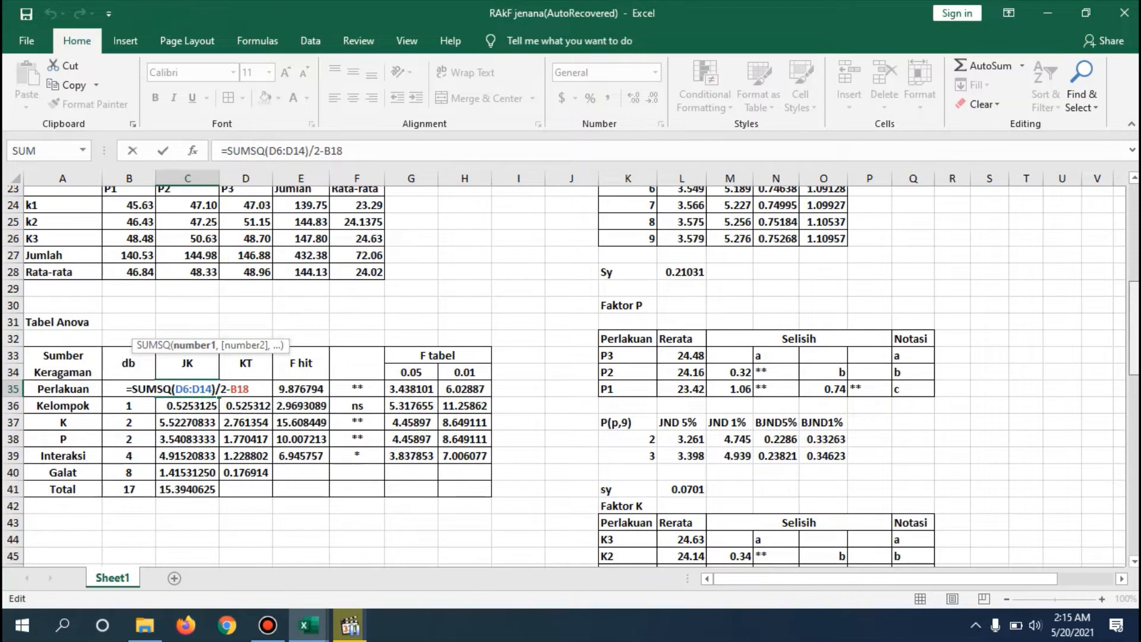
scroll(1121, 215, "down", 1)
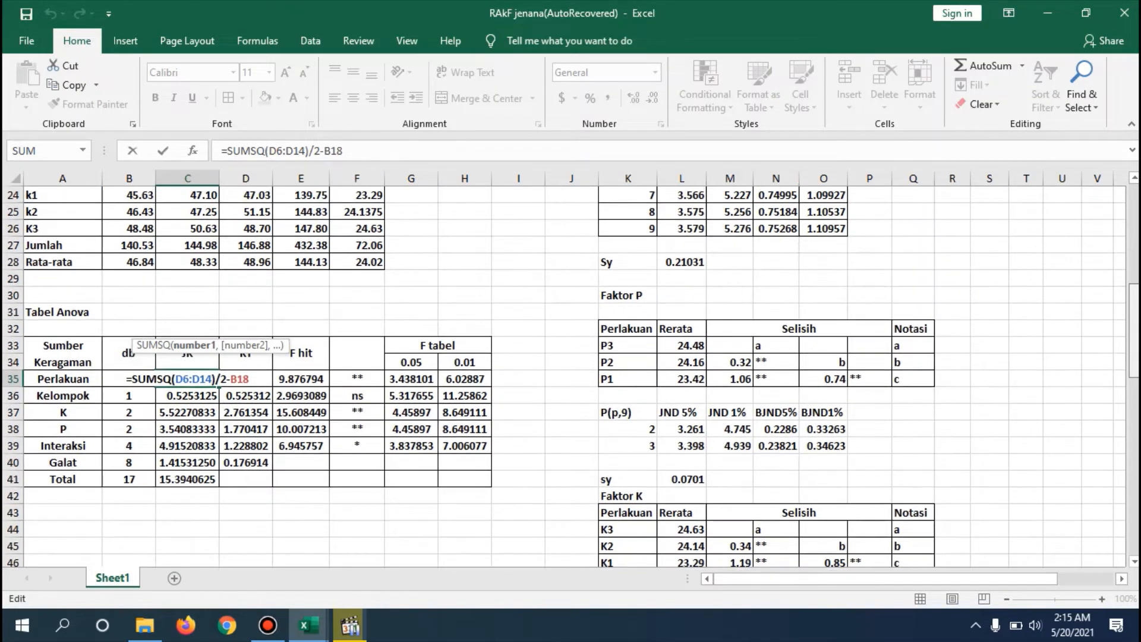
scroll(1116, 217, "up", 5)
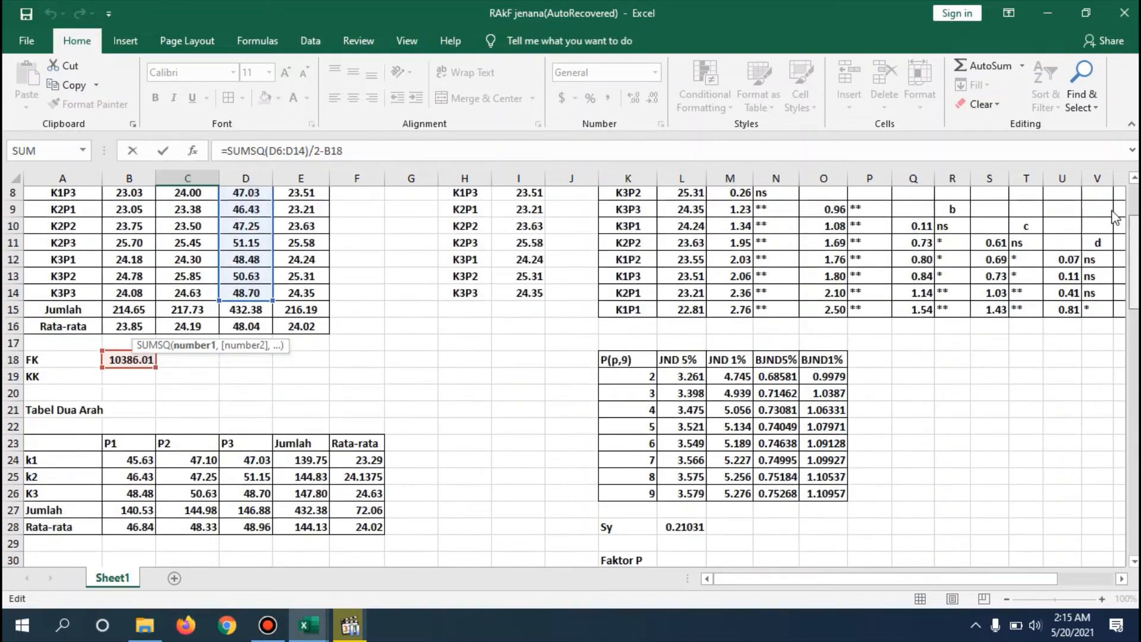
scroll(1116, 217, "down", 4)
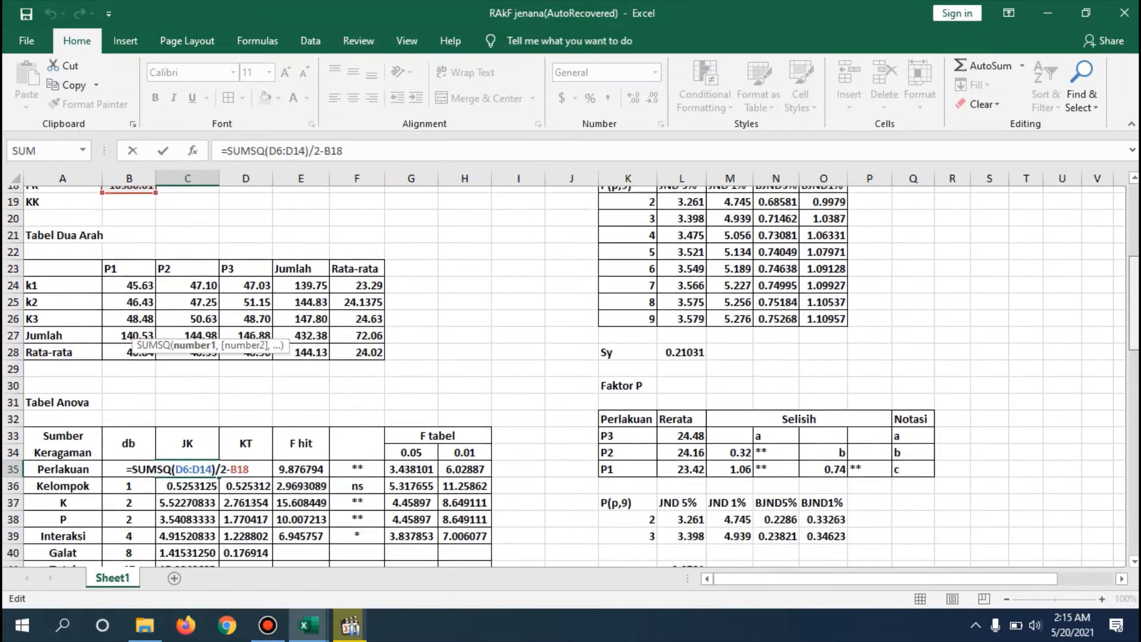
scroll(565, 374, "up", 2)
scroll(564, 375, "down", 3)
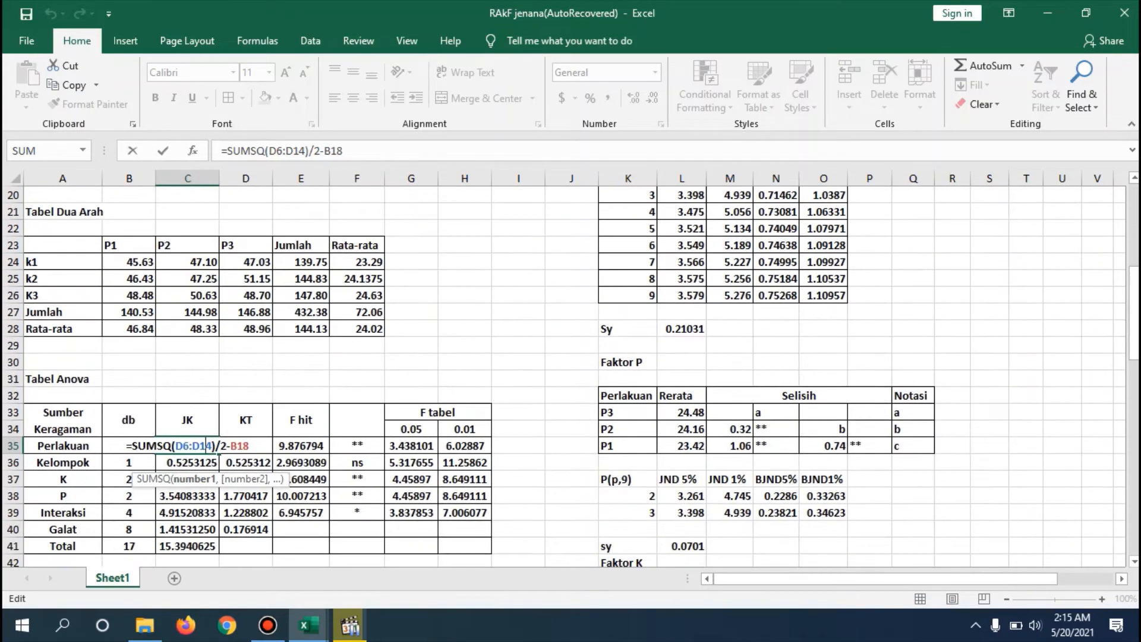
key("Return")
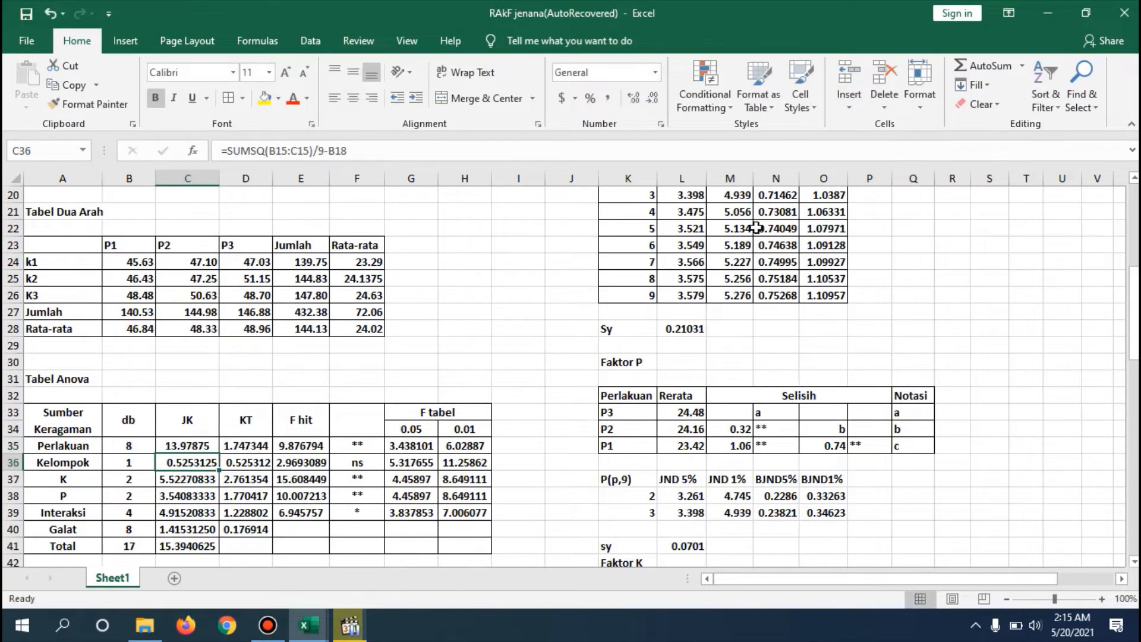
- Examine the block totals, divisor and correction factor in the Kelompok JK formula in C36
double_click(199, 462)
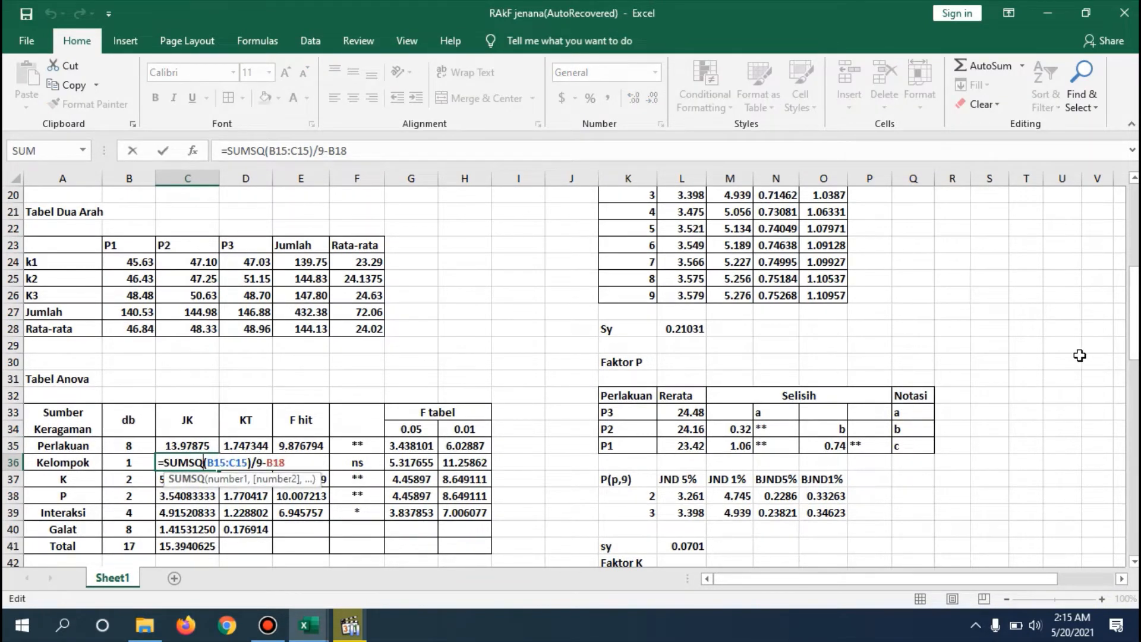
left_click_drag(1135, 313, 1135, 340)
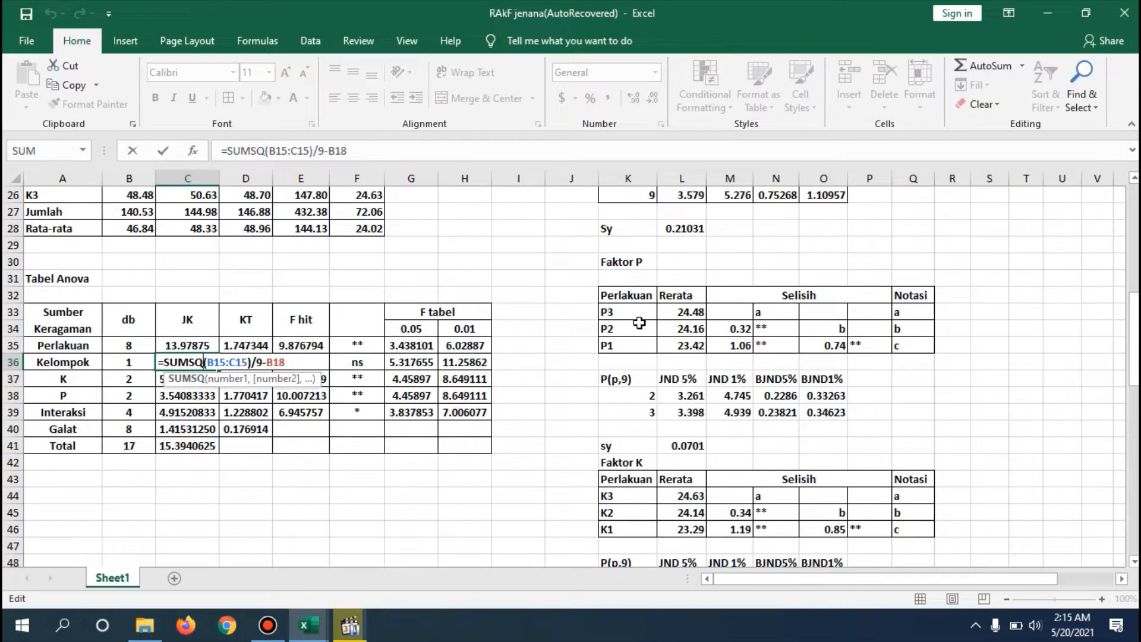
left_click(313, 359)
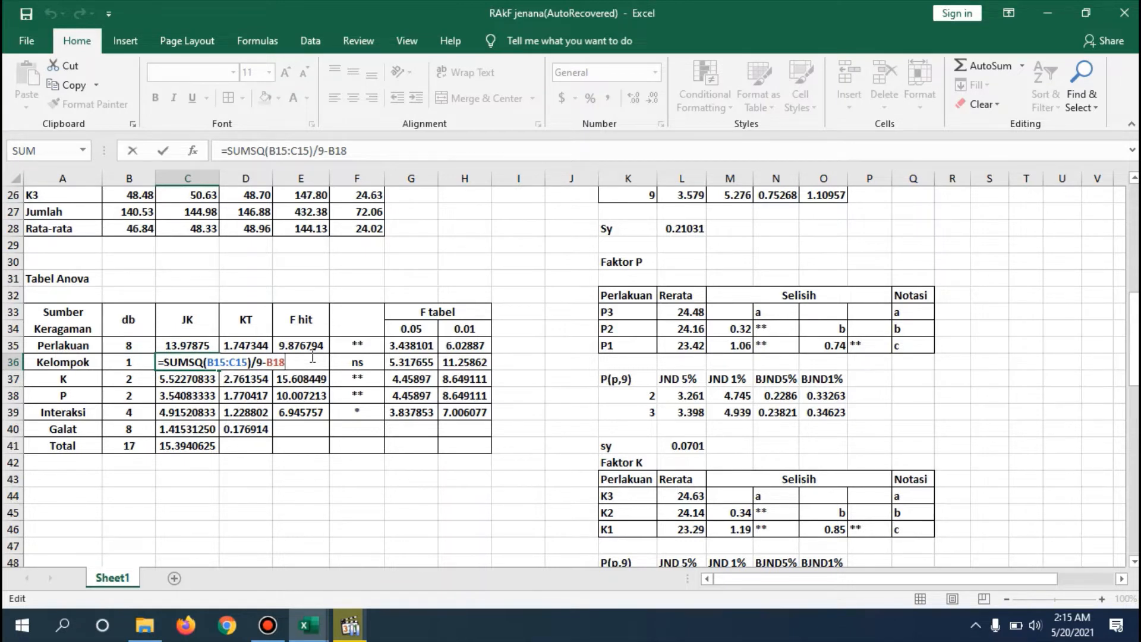
key("Return")
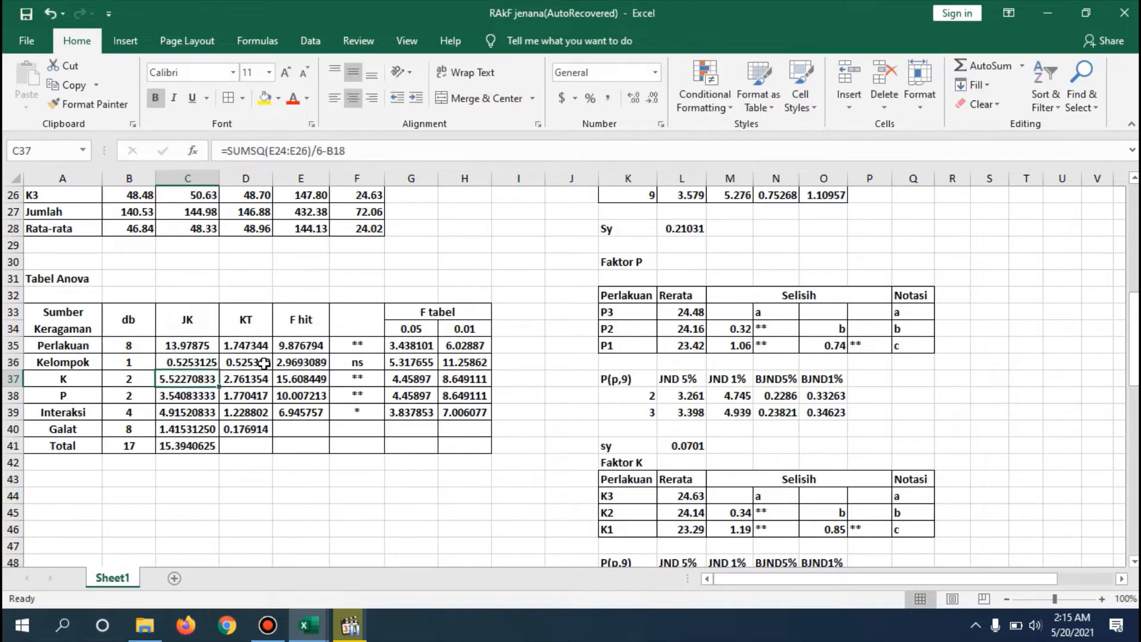
- Trace the Jumlah column range of the Tabel Dua Arah used by the K JK formula in C37
double_click(195, 379)
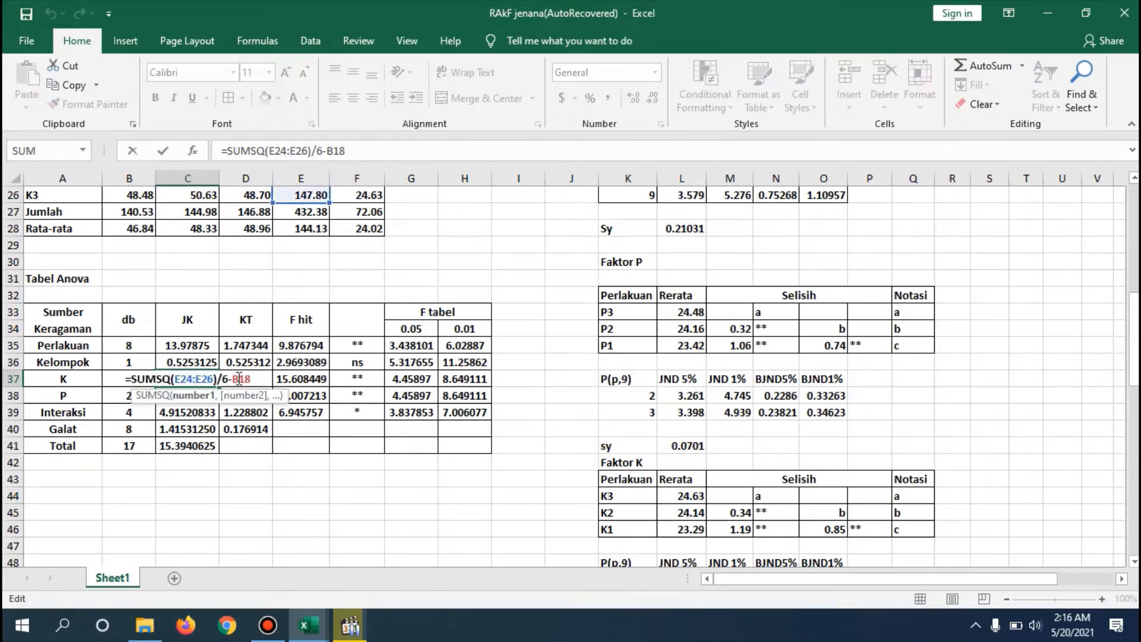
left_click_drag(1135, 338, 1138, 314)
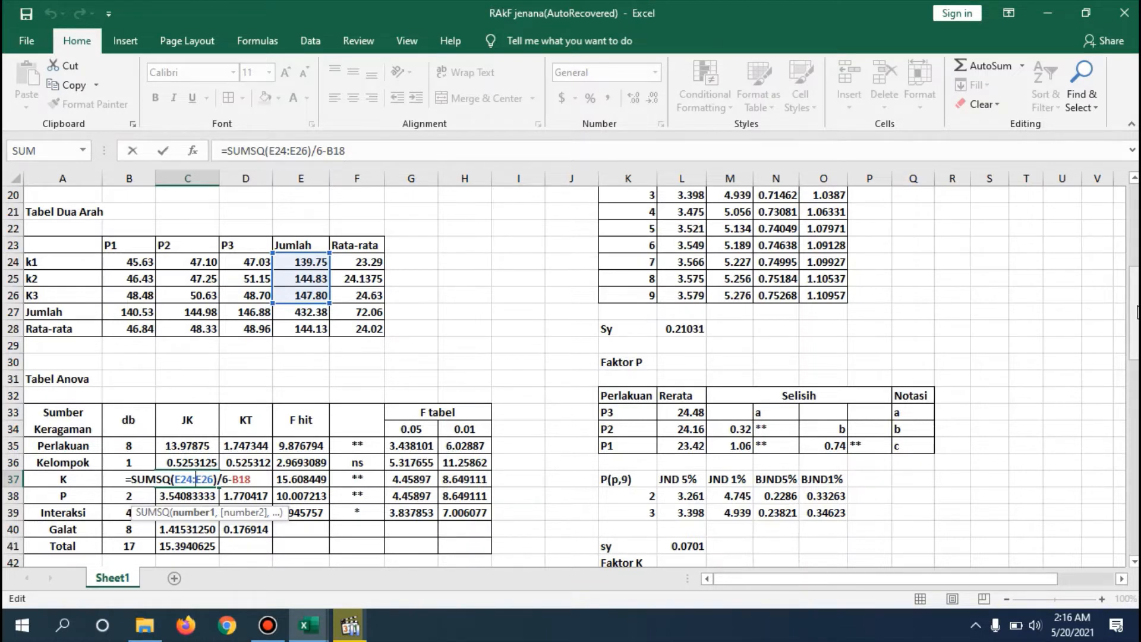
key("Return")
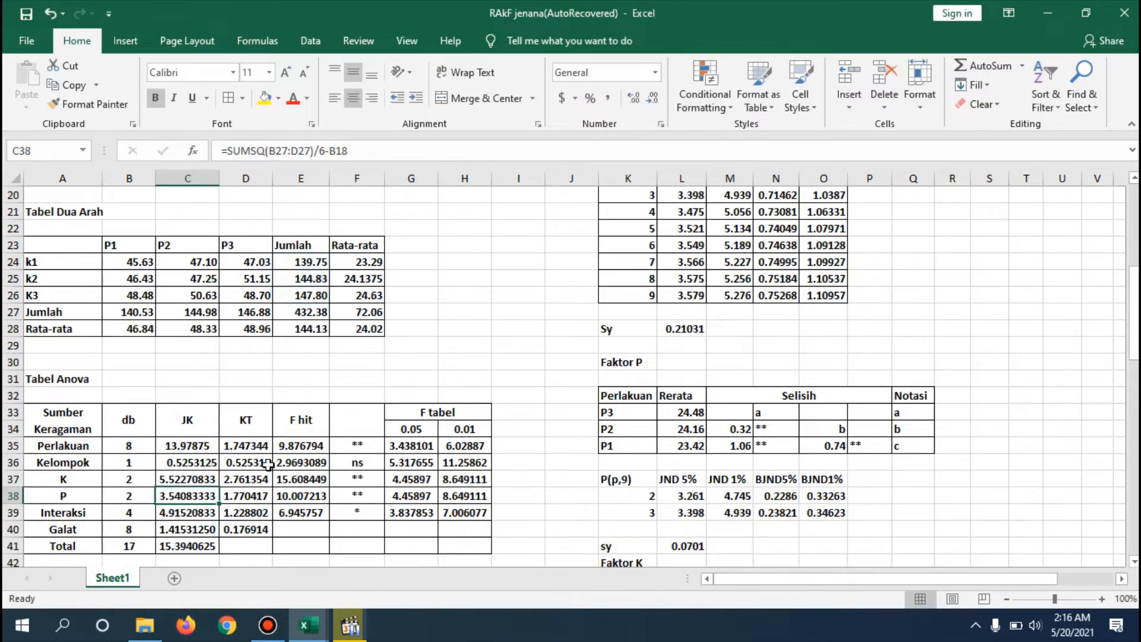
- Trace the cell references used by the P JK formula in C38 and the Interaksi JK formula in C39
double_click(189, 494)
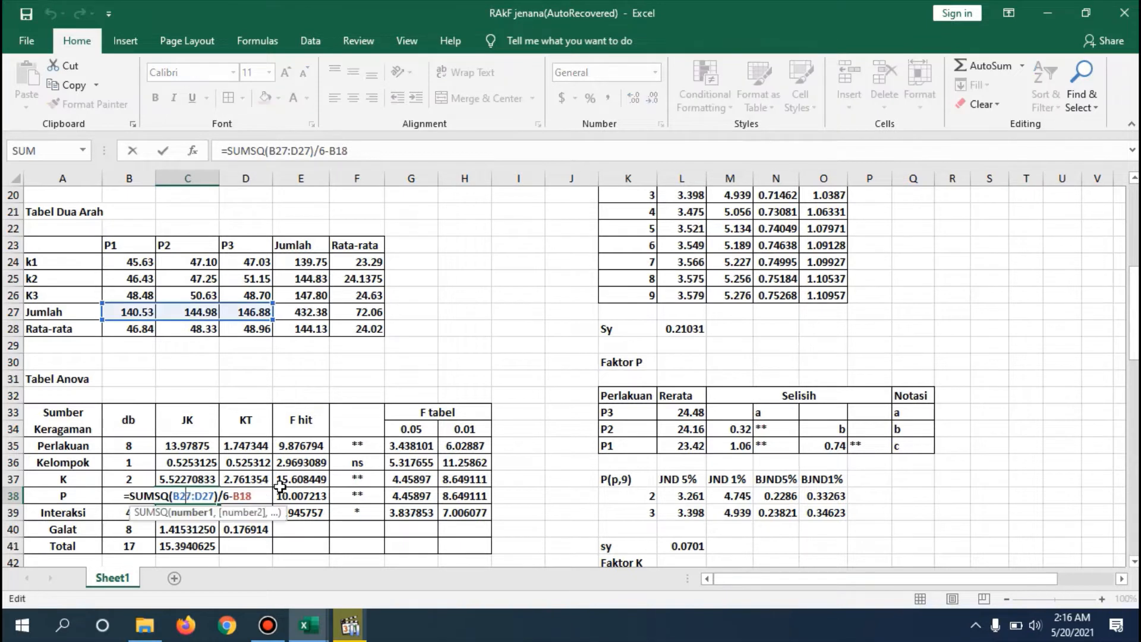
key("Return")
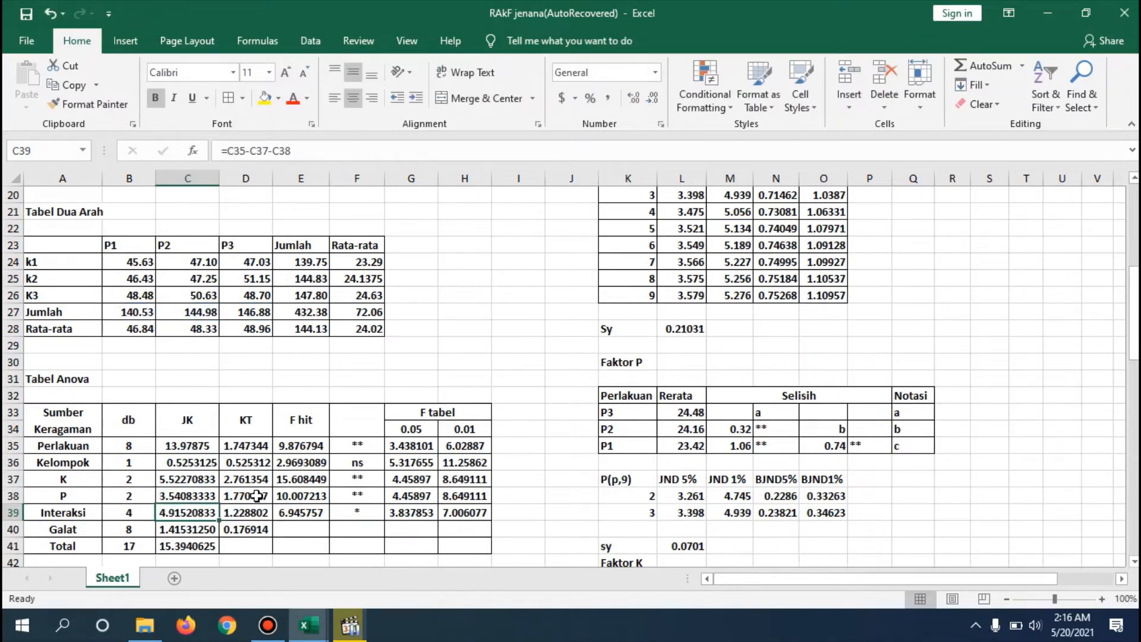
double_click(183, 512)
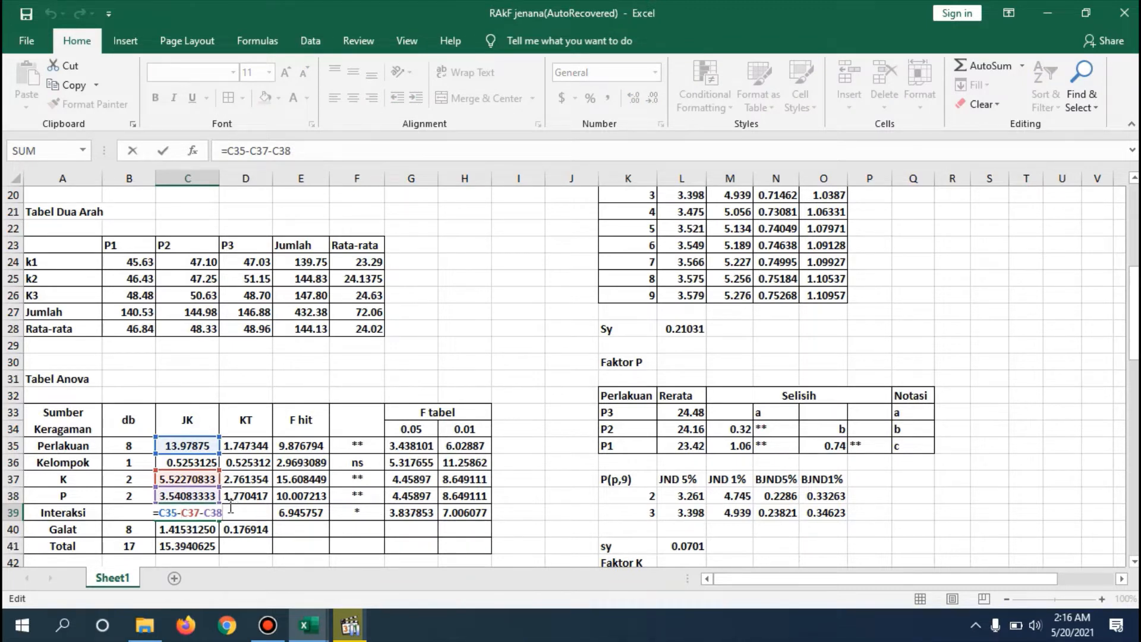
key("Return")
- Correct the Galat JK formula in C40 to =C41-C35-C36 so it also subtracts the Kelompok JK, and recheck its references
double_click(179, 527)
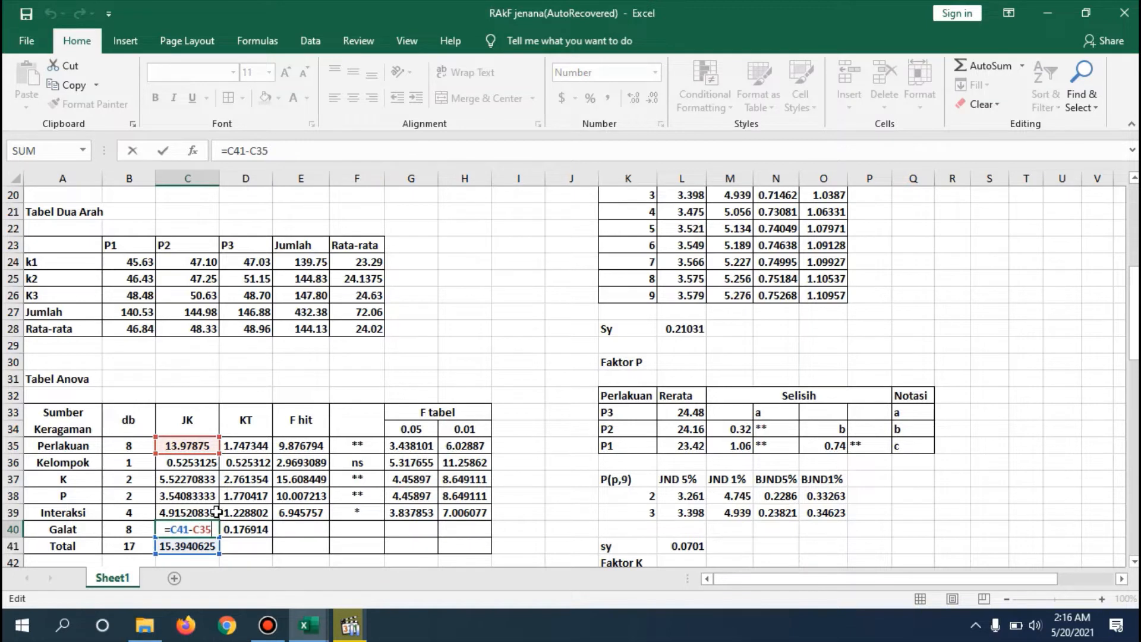
type("-")
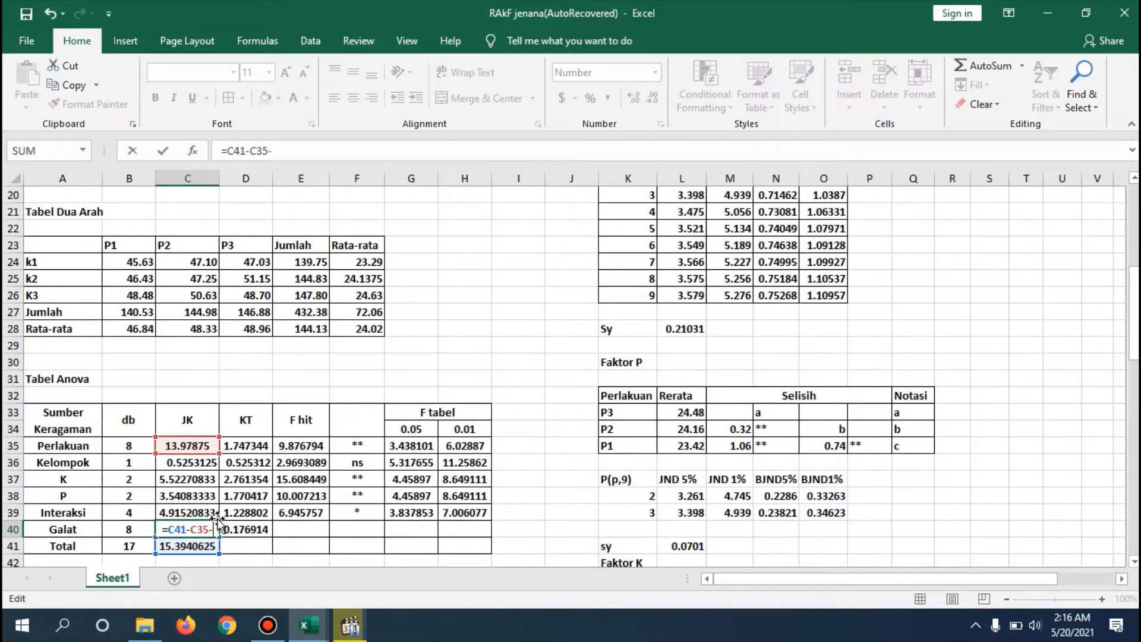
left_click(203, 467)
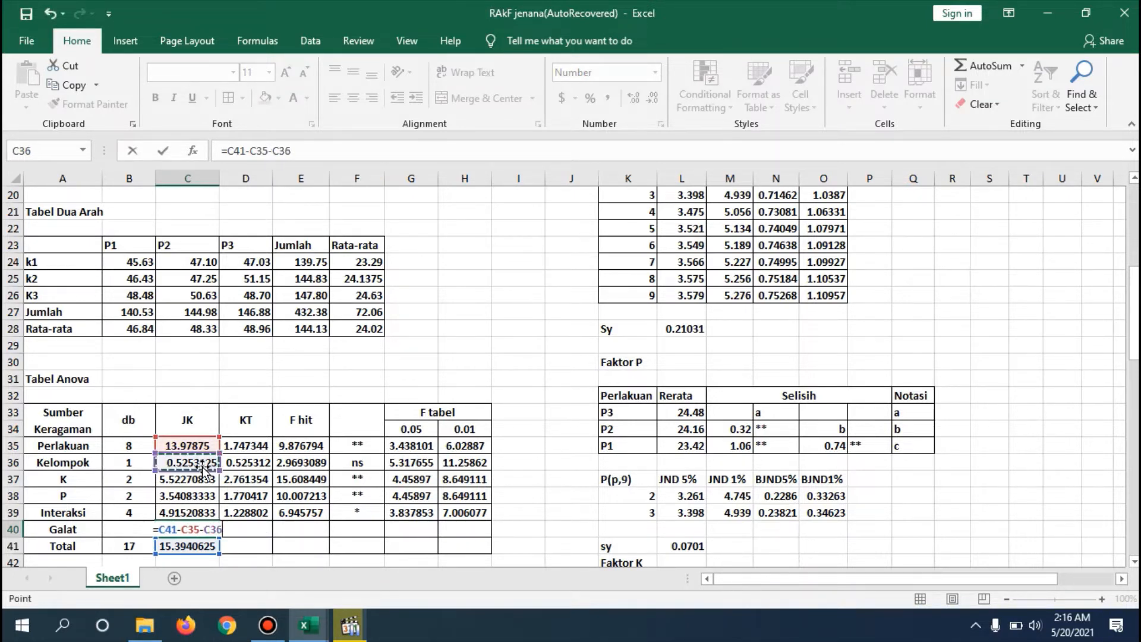
key("Return")
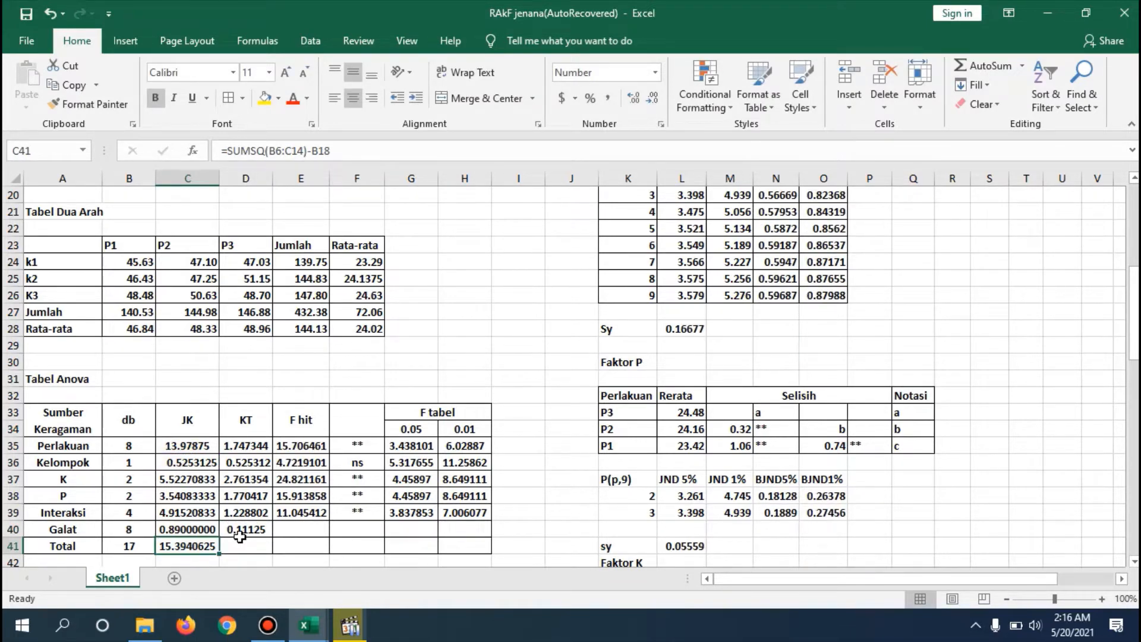
double_click(204, 528)
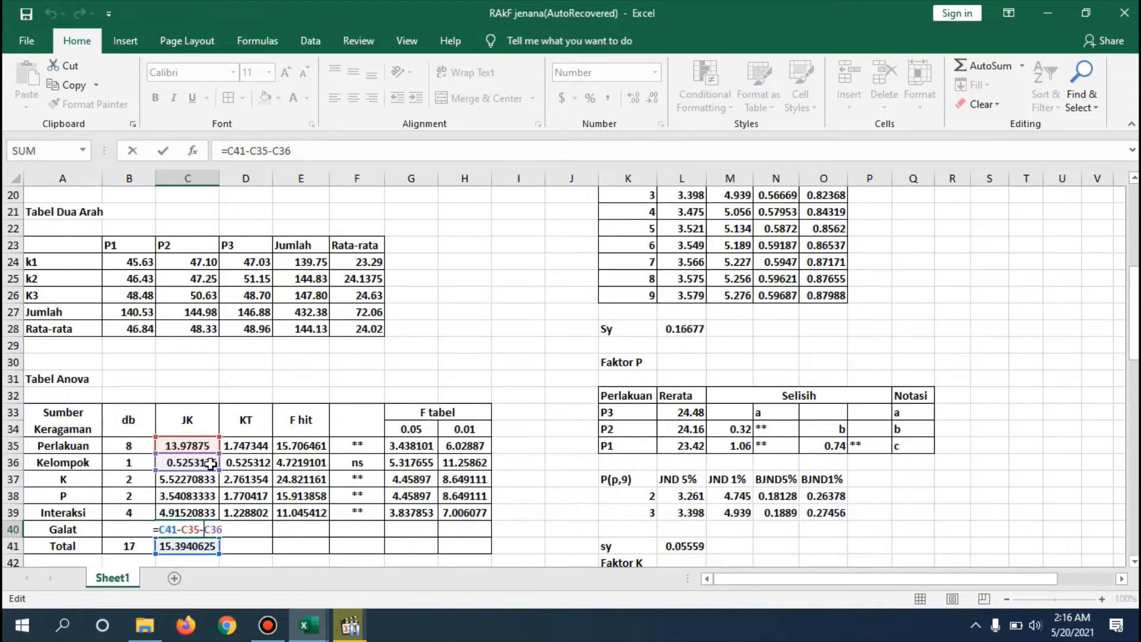
key("Return")
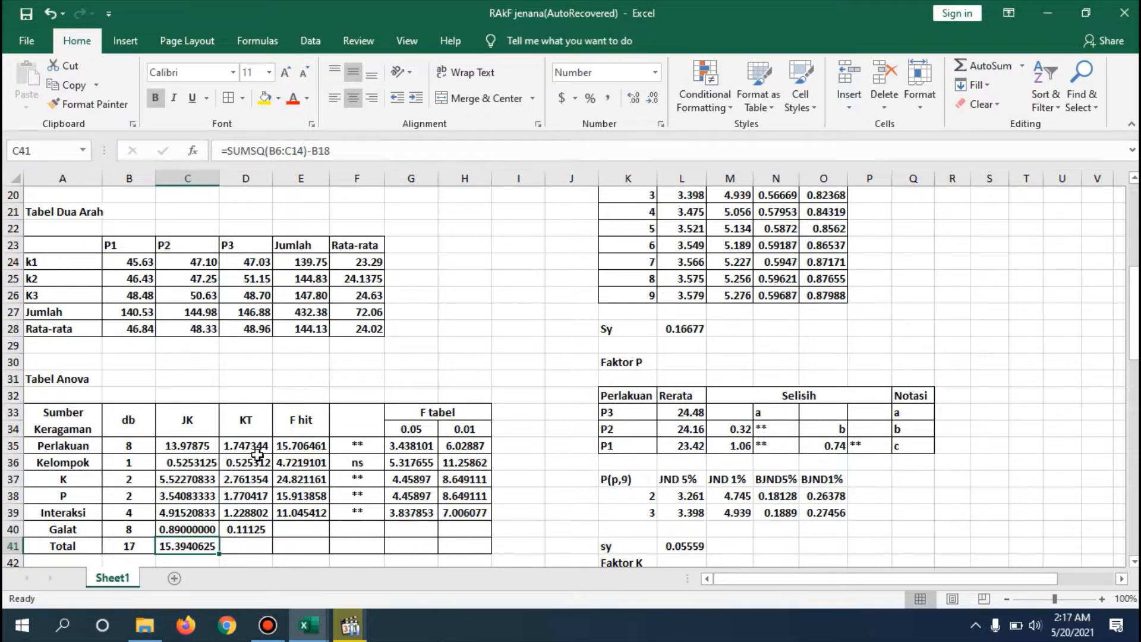
- Fill the Perlakuan KT formula =C35/B35 down the KT column through the Galat row, and check the formula in D40
double_click(261, 446)
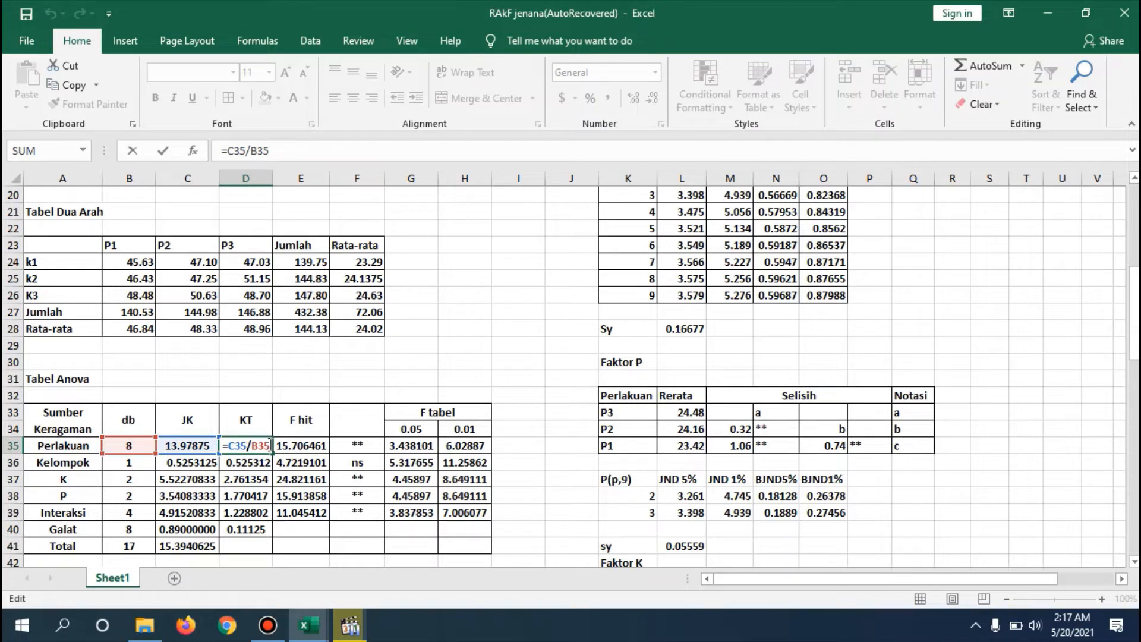
key("ctrl+Return")
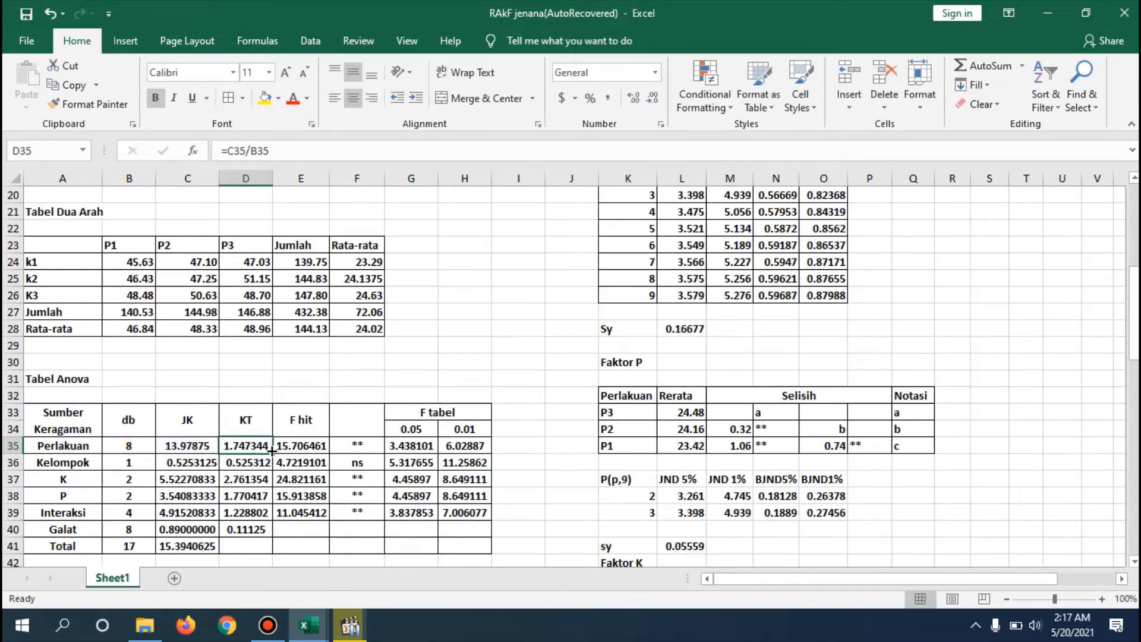
left_click_drag(272, 454, 276, 530)
left_click(312, 524)
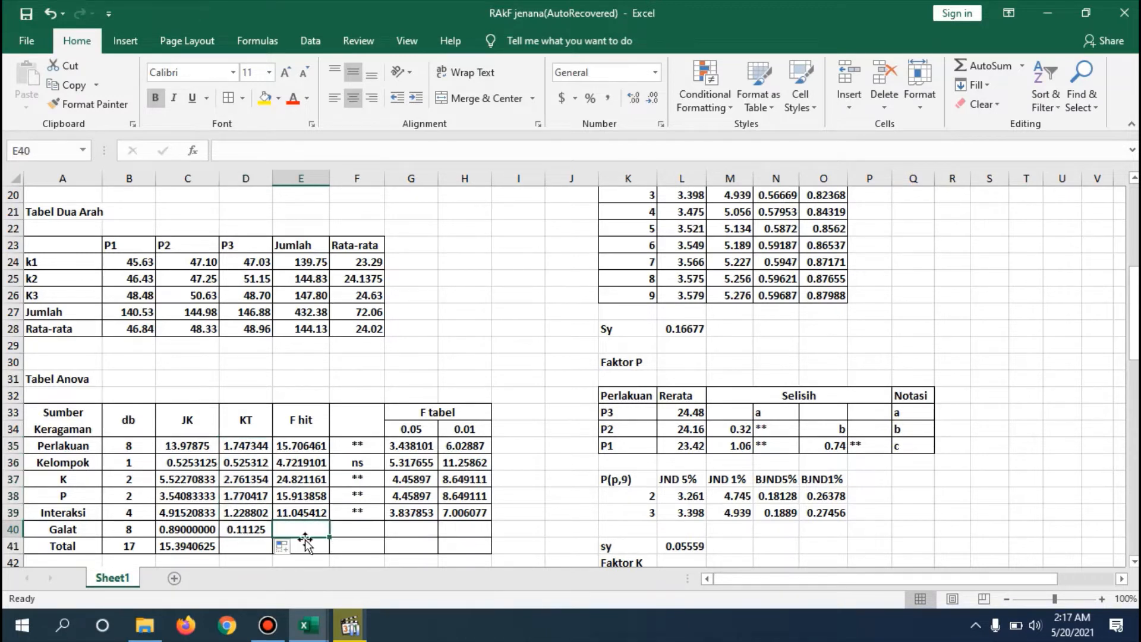
double_click(255, 528)
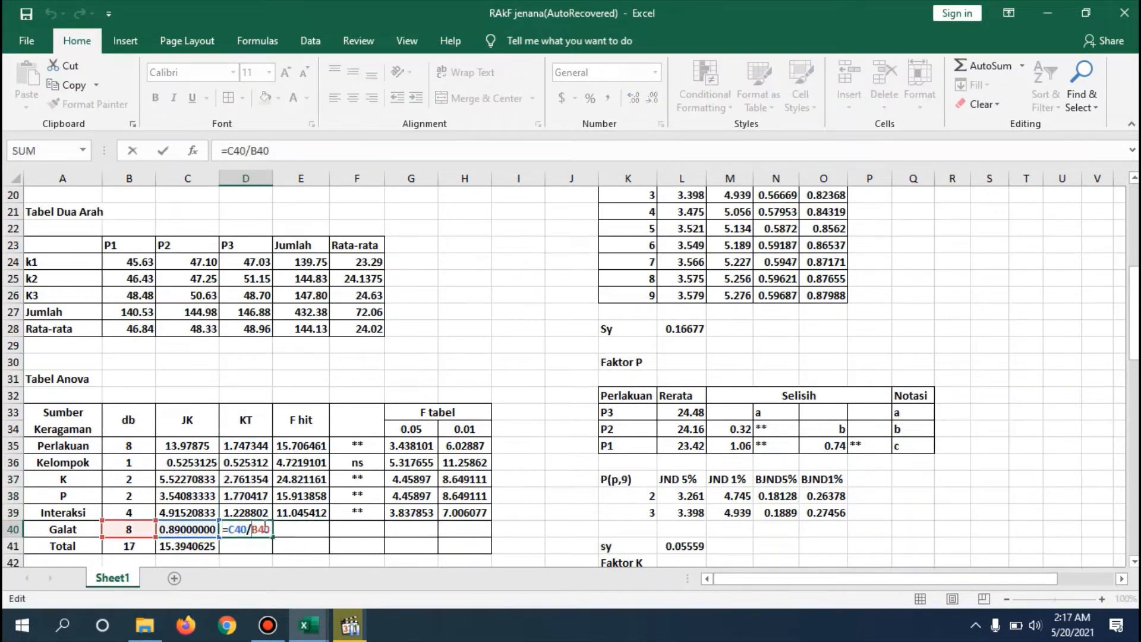
left_click(271, 528)
key("Return")
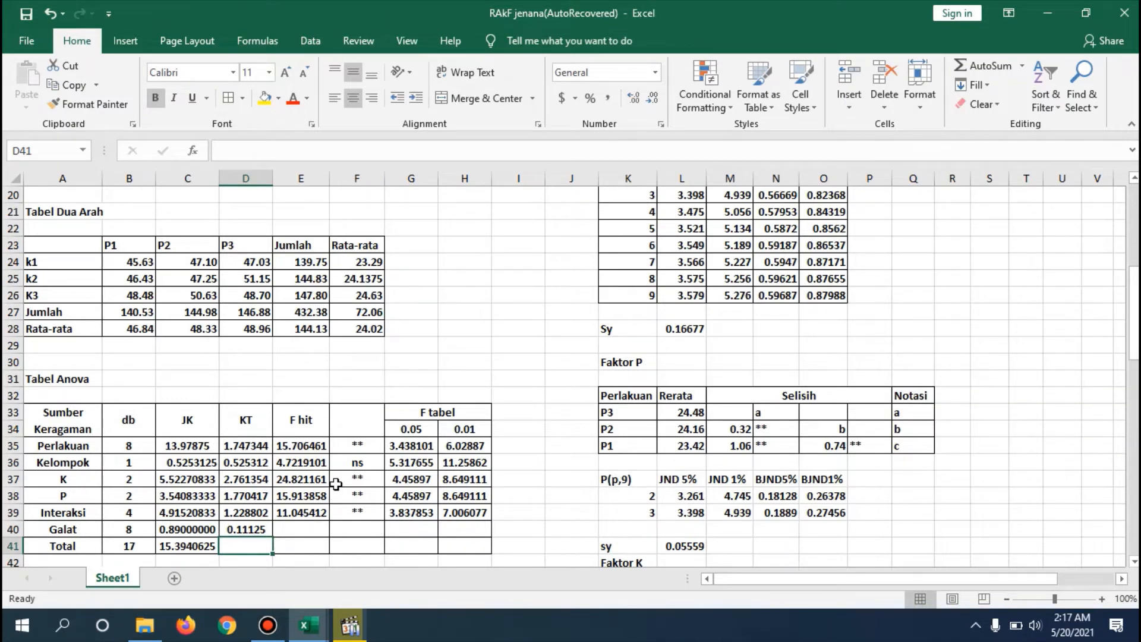
- Review the Perlakuan F hit formula =D35/$D$40 and fill it down the F hit column through the Interaksi row
double_click(305, 445)
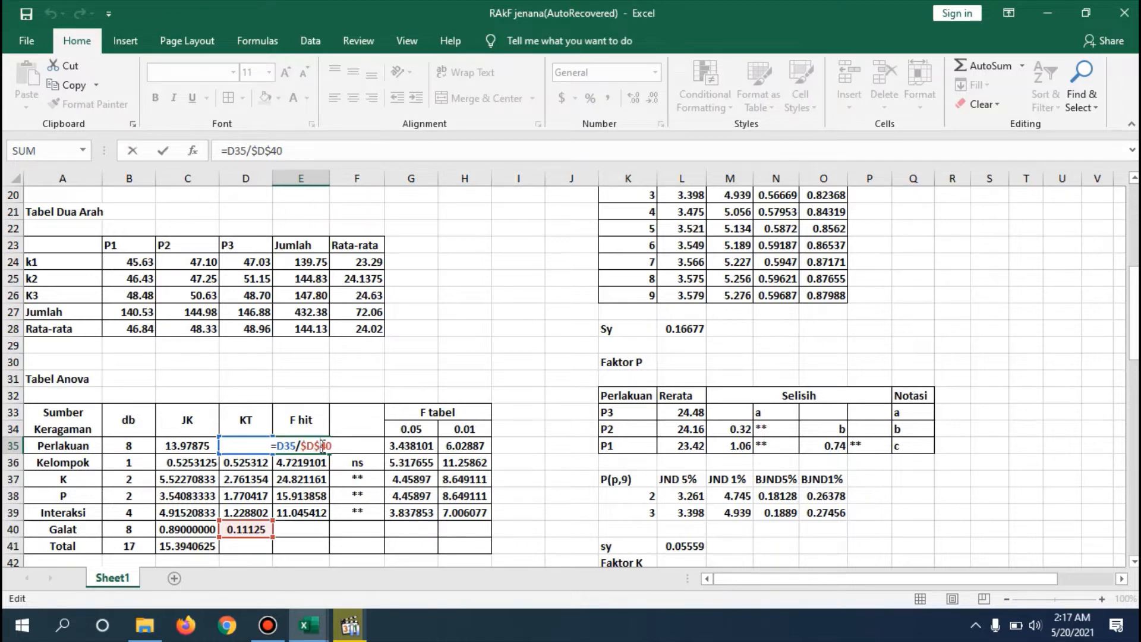
key("Return")
left_click(319, 446)
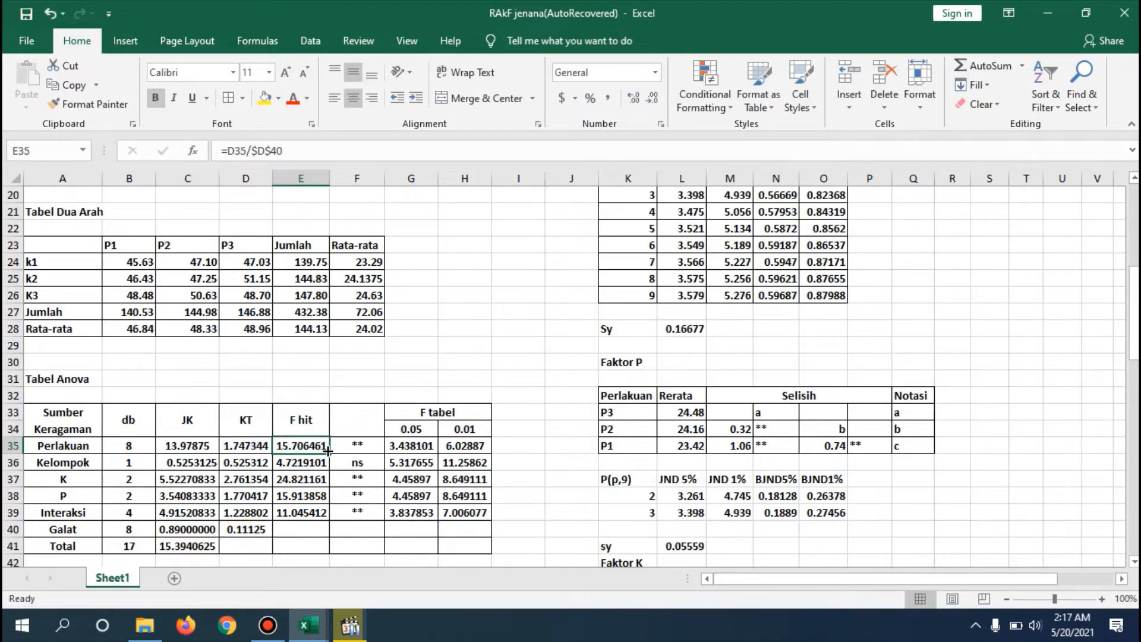
left_click_drag(328, 451, 333, 522)
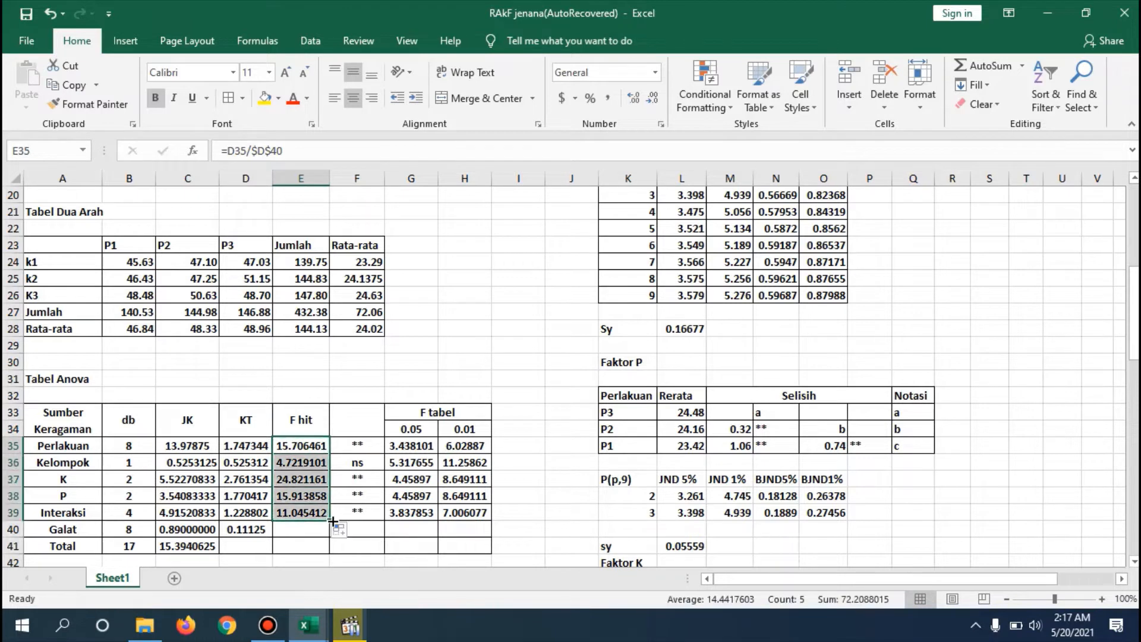
left_click(401, 498)
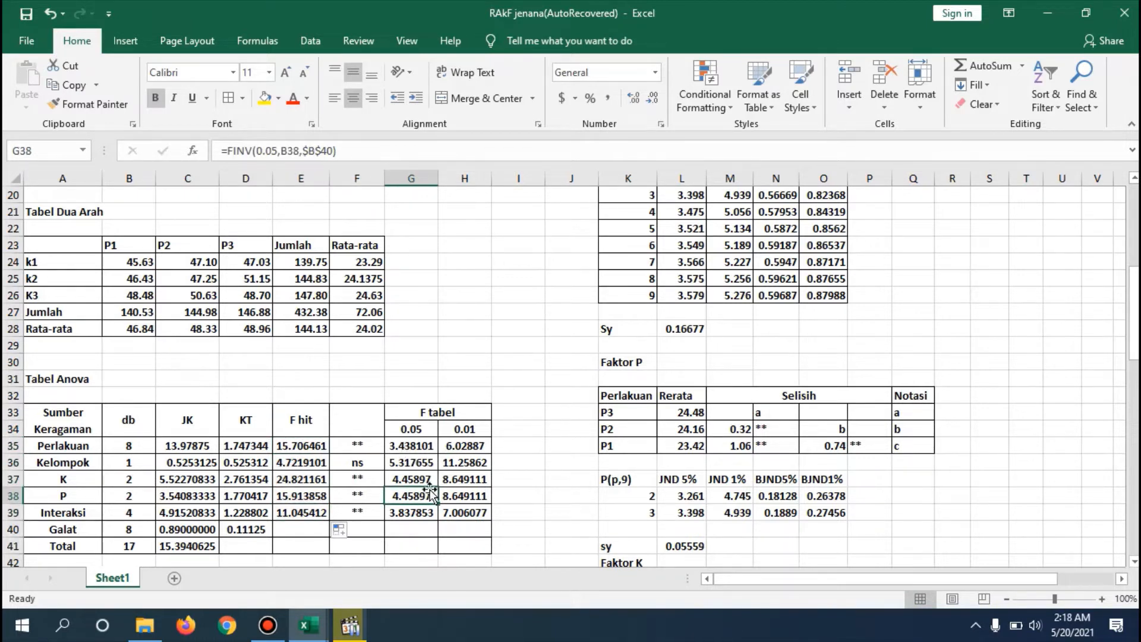
- Review the 0.05 F tabel formula =FINV(0.05,B35,$B$40) in G35 and fill it down through the Interaksi row
double_click(427, 446)
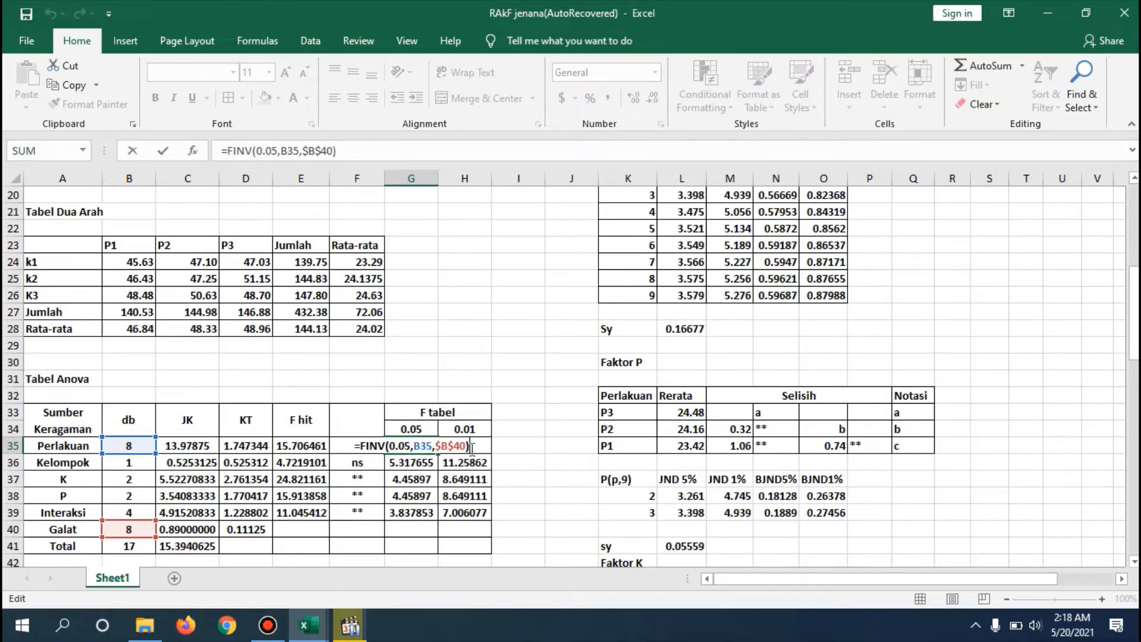
key("Return")
left_click(428, 447)
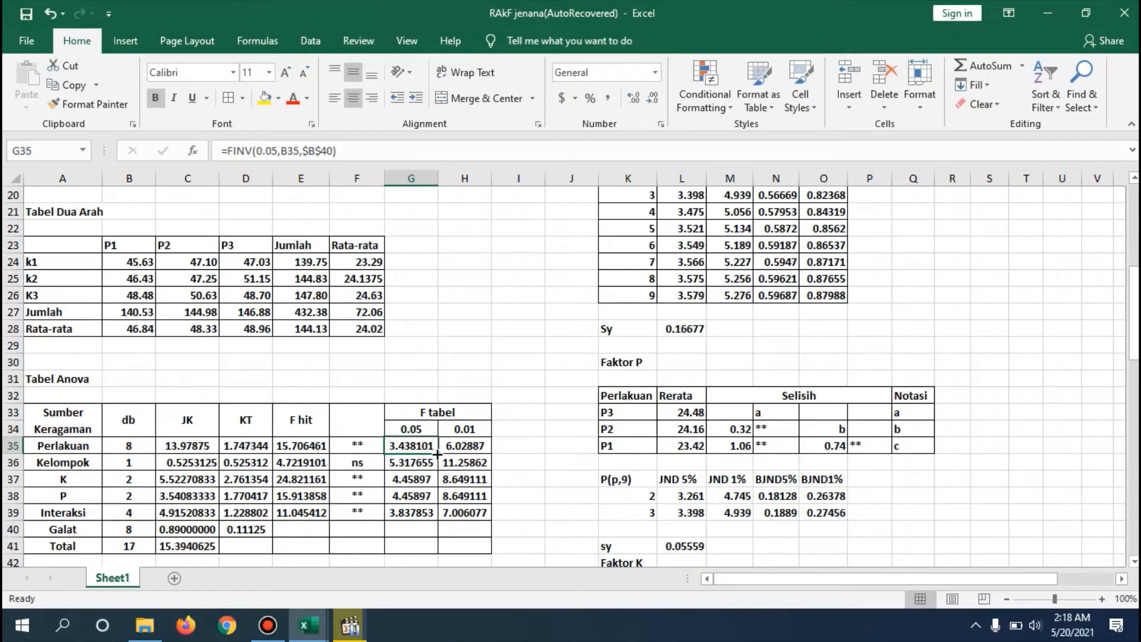
left_click_drag(438, 453, 432, 516)
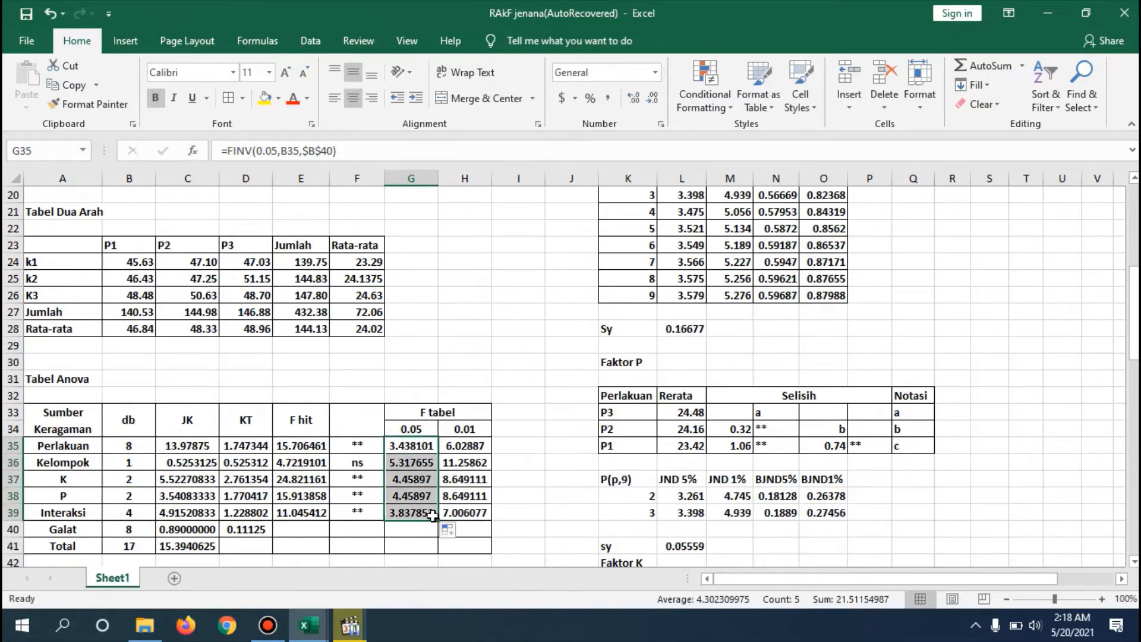
left_click(497, 464)
- Review the 0.01 F tabel formula =FINV(0.01,B35,$B$40) in H35 and fill it down through the Interaksi row
double_click(474, 447)
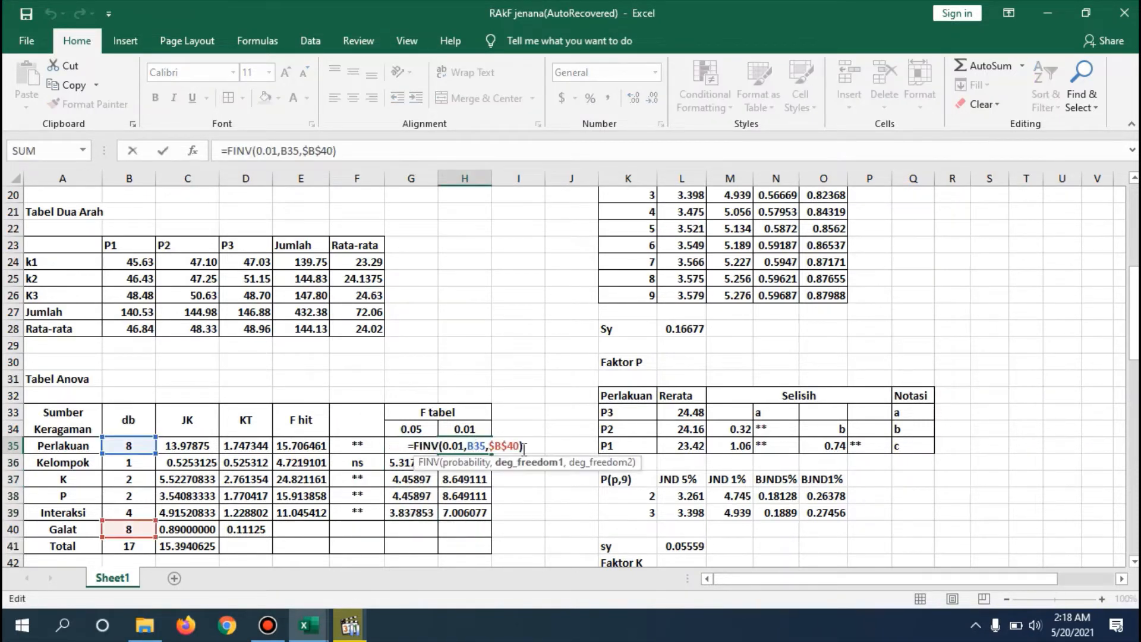
left_click(524, 447)
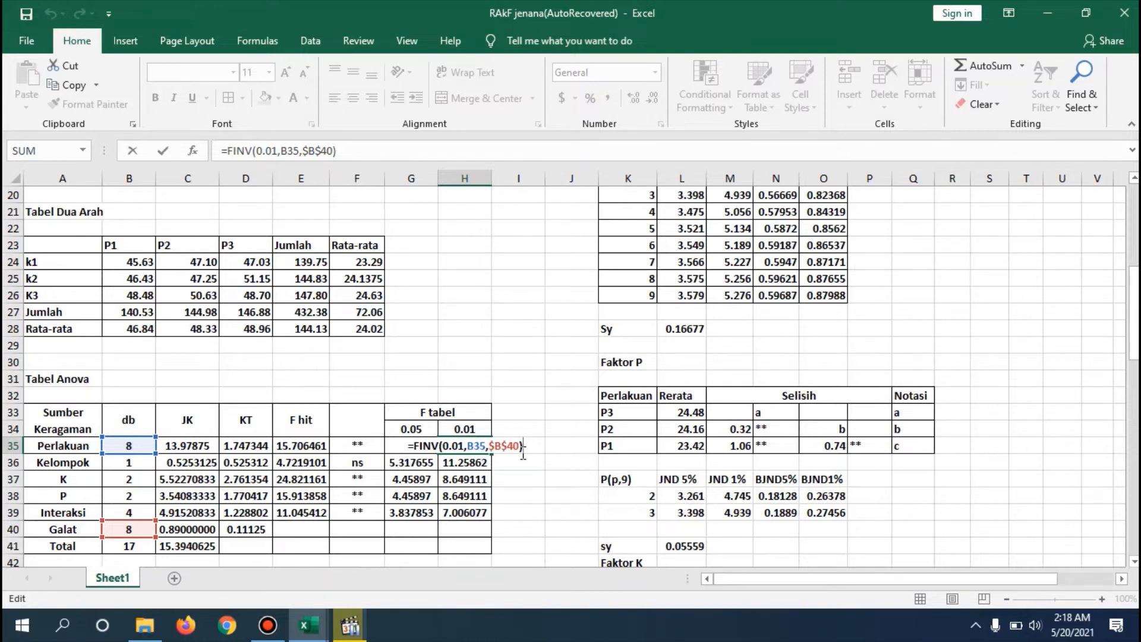
key("Return")
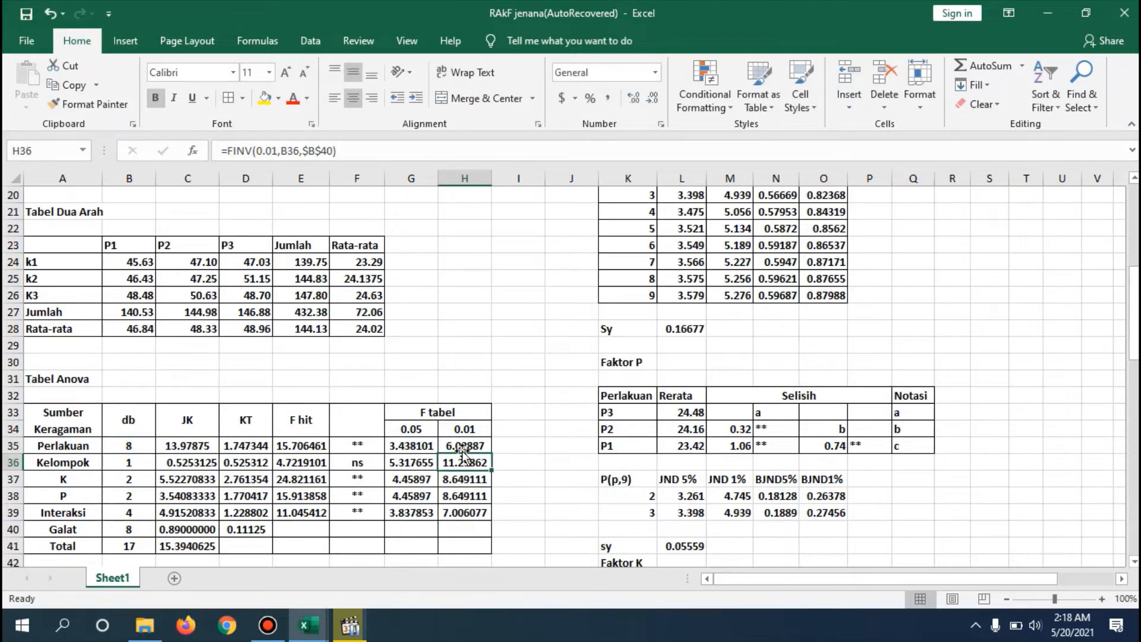
left_click(478, 449)
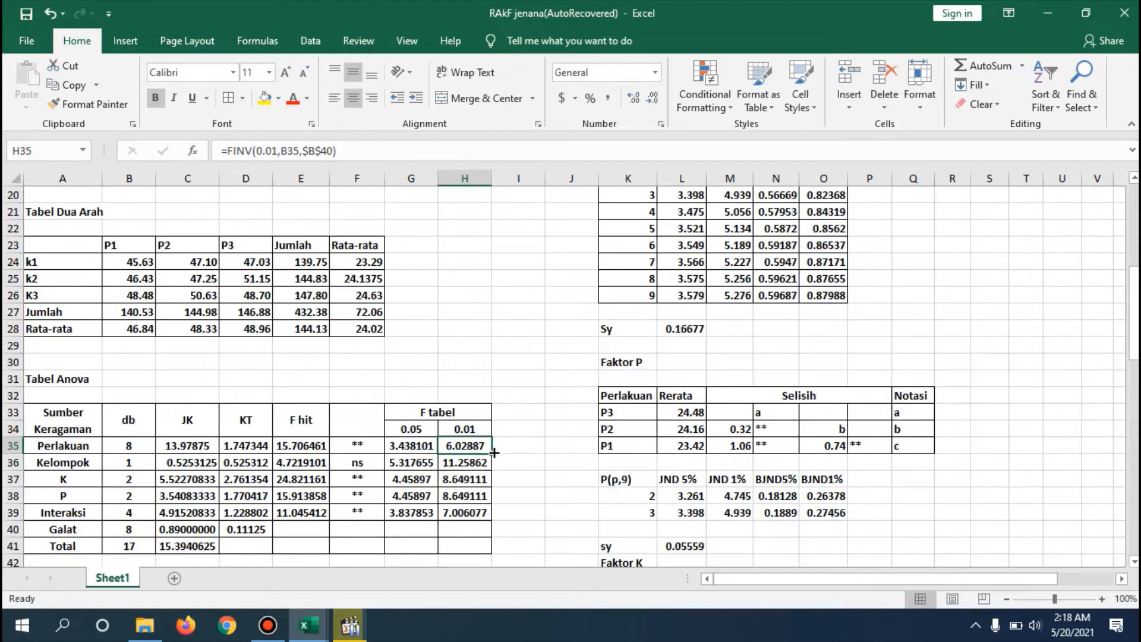
left_click_drag(492, 454, 492, 519)
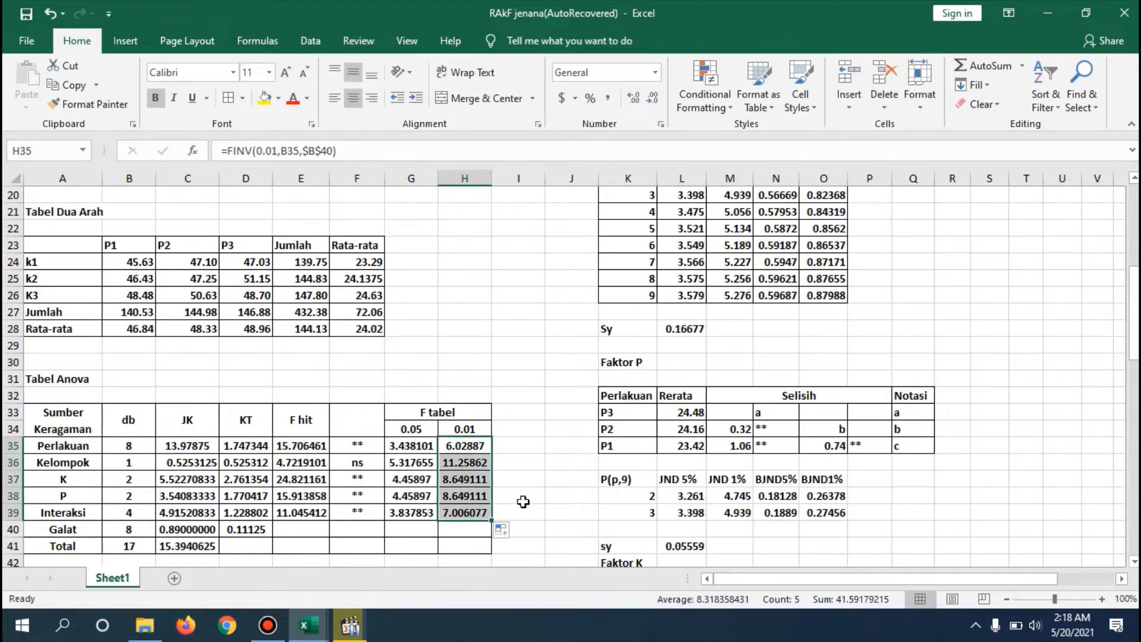
left_click(529, 503)
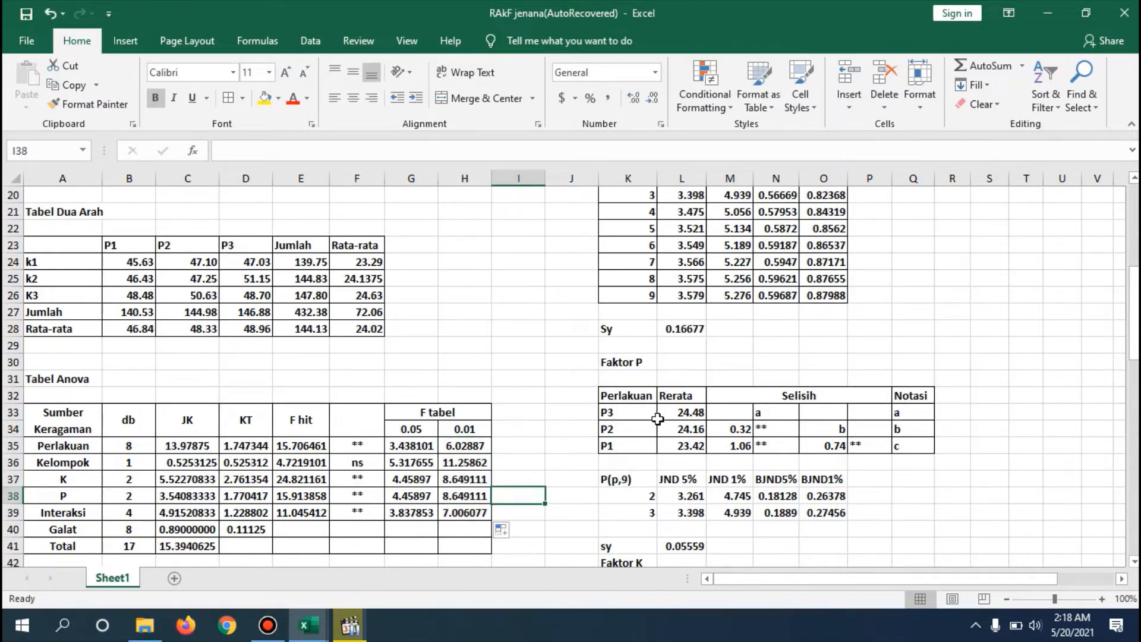
- Review the nested IF significance formula in F35 that assigns ns, * or **, and fill it down through the Interaksi row
left_click(363, 442)
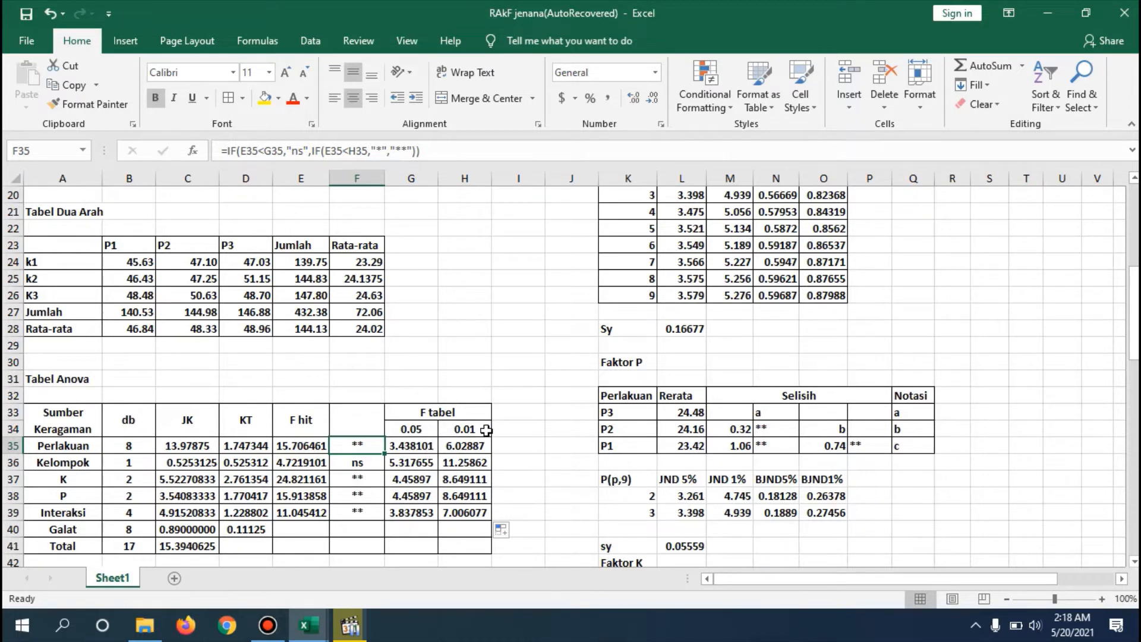
double_click(364, 444)
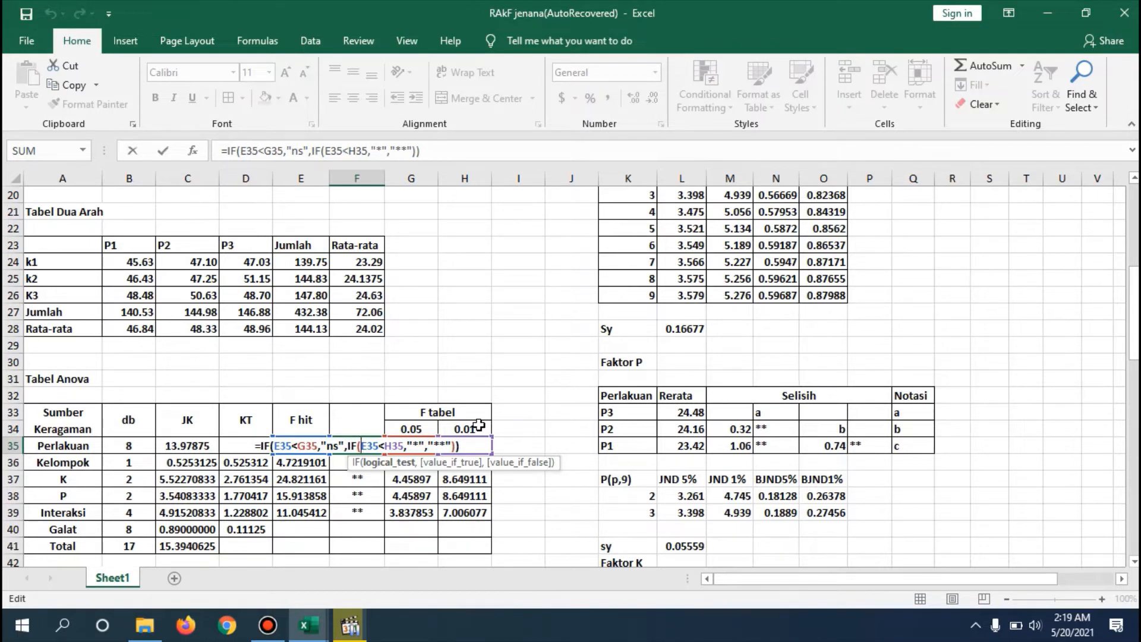
left_click(449, 445)
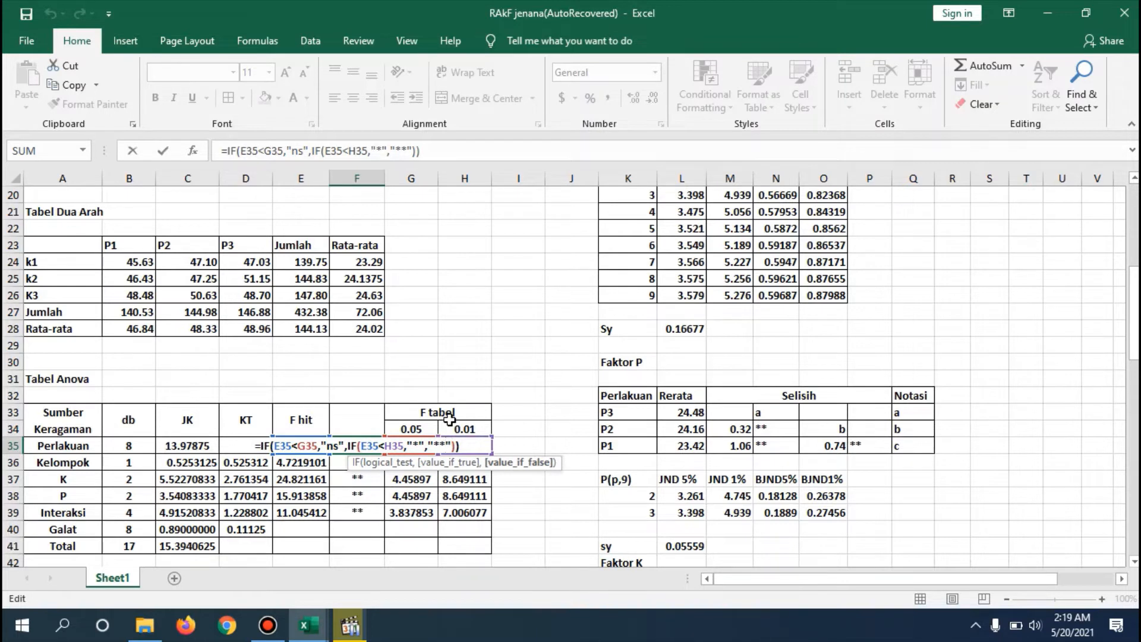
key("Return")
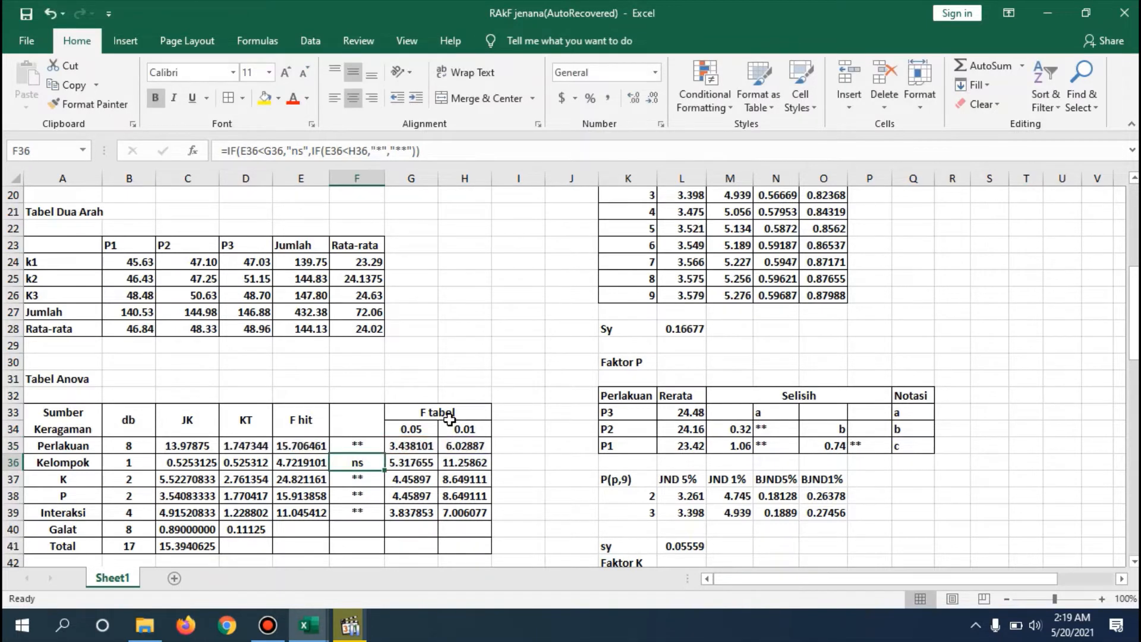
left_click(374, 445)
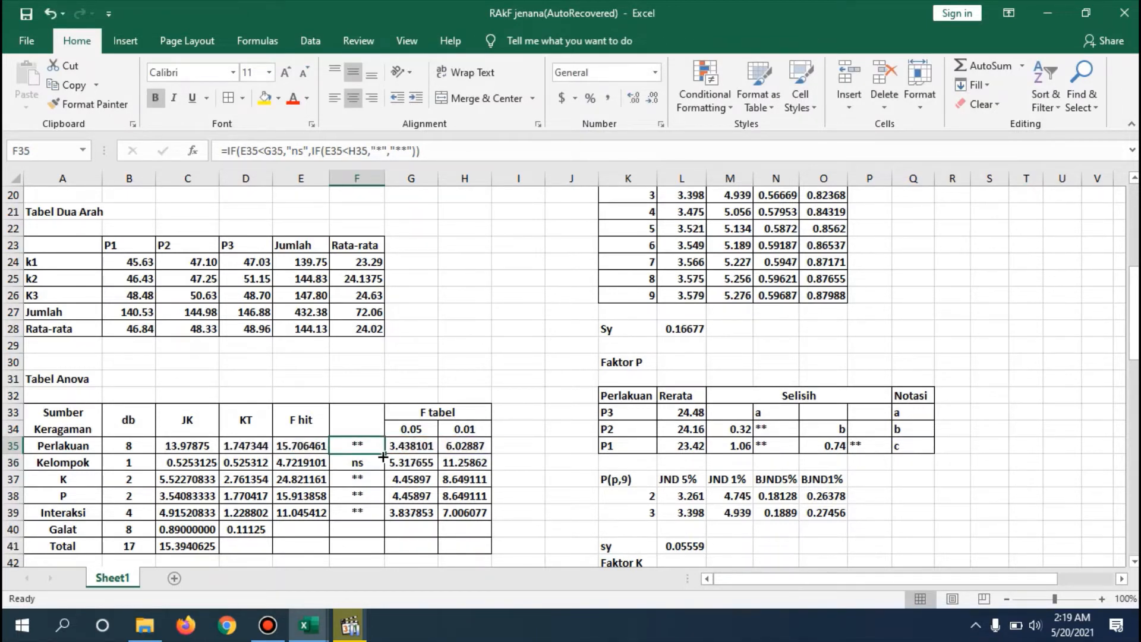
left_click_drag(383, 456, 379, 518)
left_click(453, 491)
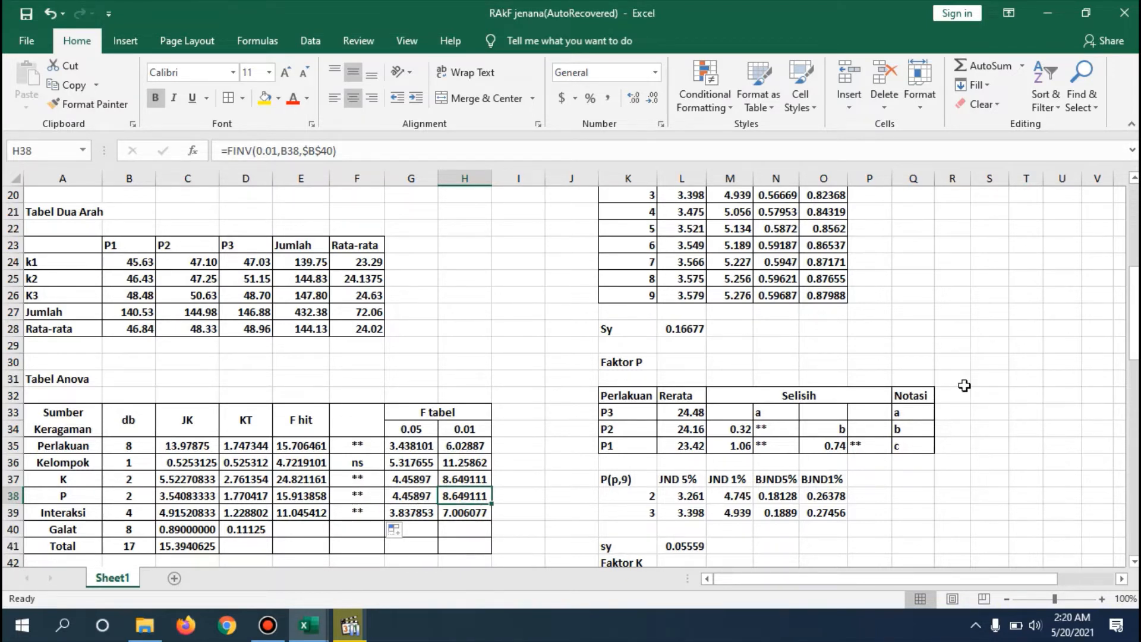
- Examine the Uji Lanjutan Interaksi table across its selisih columns through to the Notasi column
scroll(1135, 280, "down", 1)
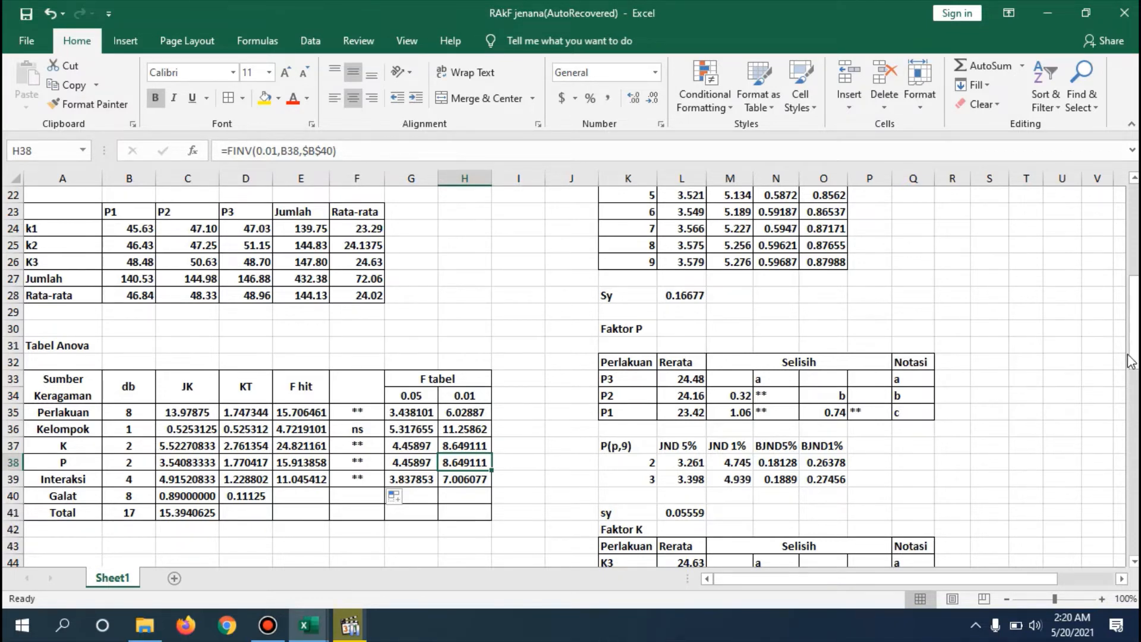
left_click_drag(1129, 362, 1111, 221)
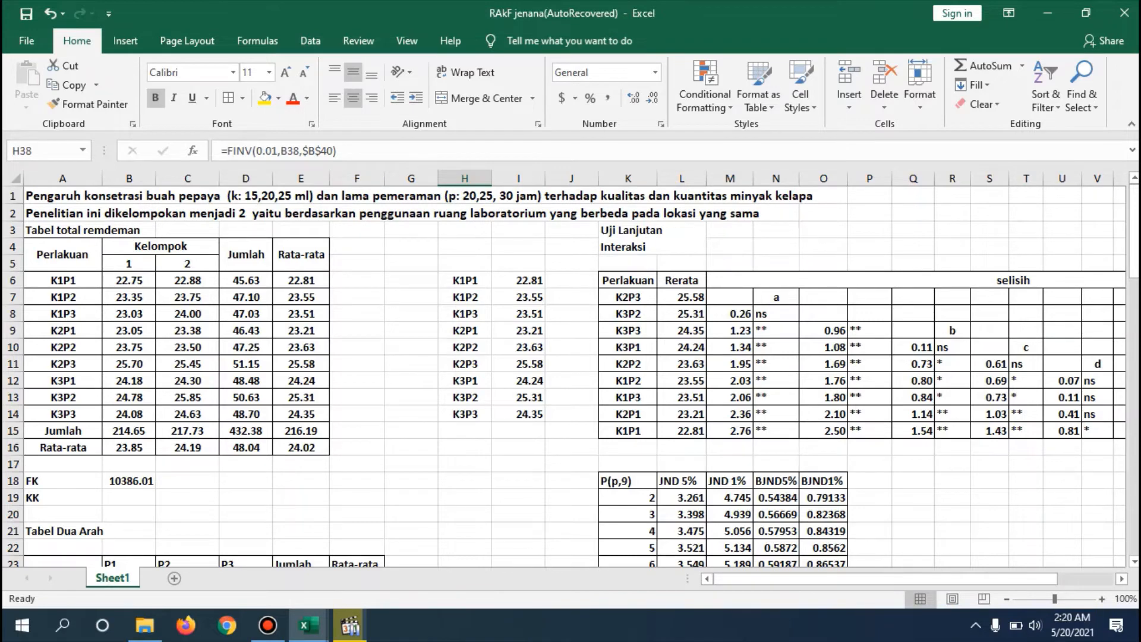
mouse_move(1133, 230)
left_mouse_down()
mouse_move(1134, 385)
mouse_move(1132, 232)
left_mouse_up()
left_click(909, 214)
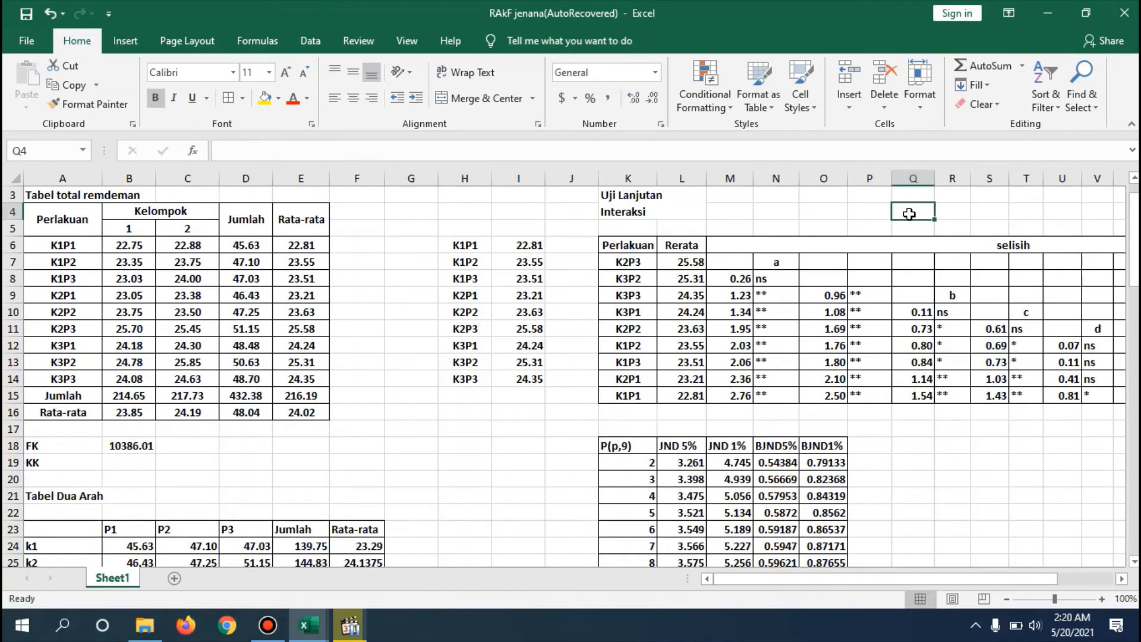
key("Right")
key("Right")
key("Right")
key("Right")
key("Right")
key("Right")
key("Right")
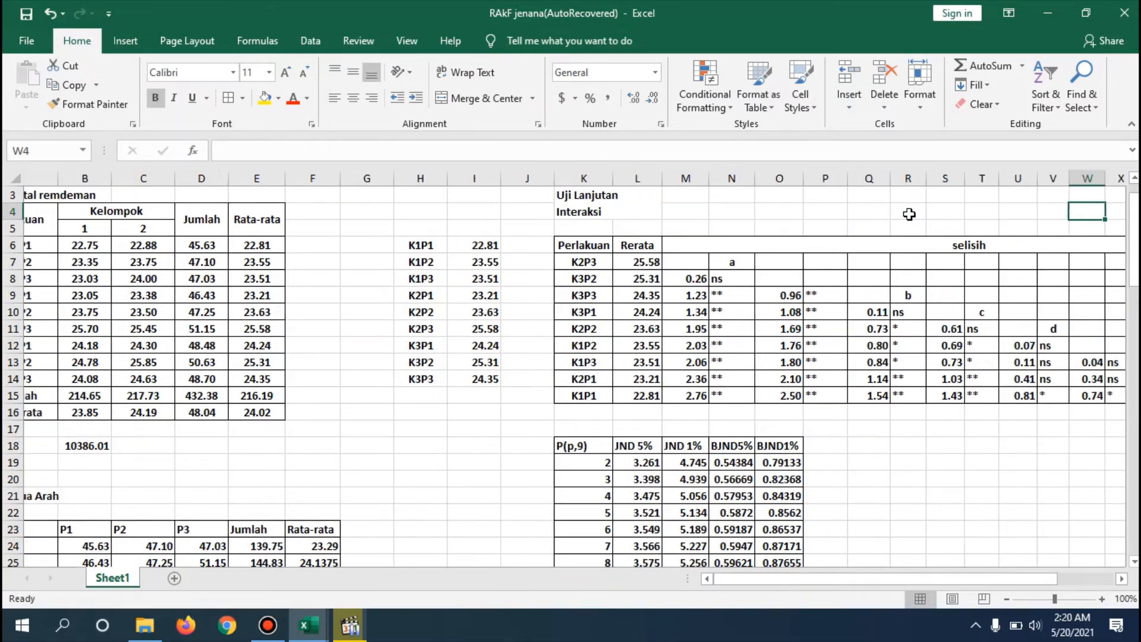
key("Right")
key("Right")
key("Right")
key("Right")
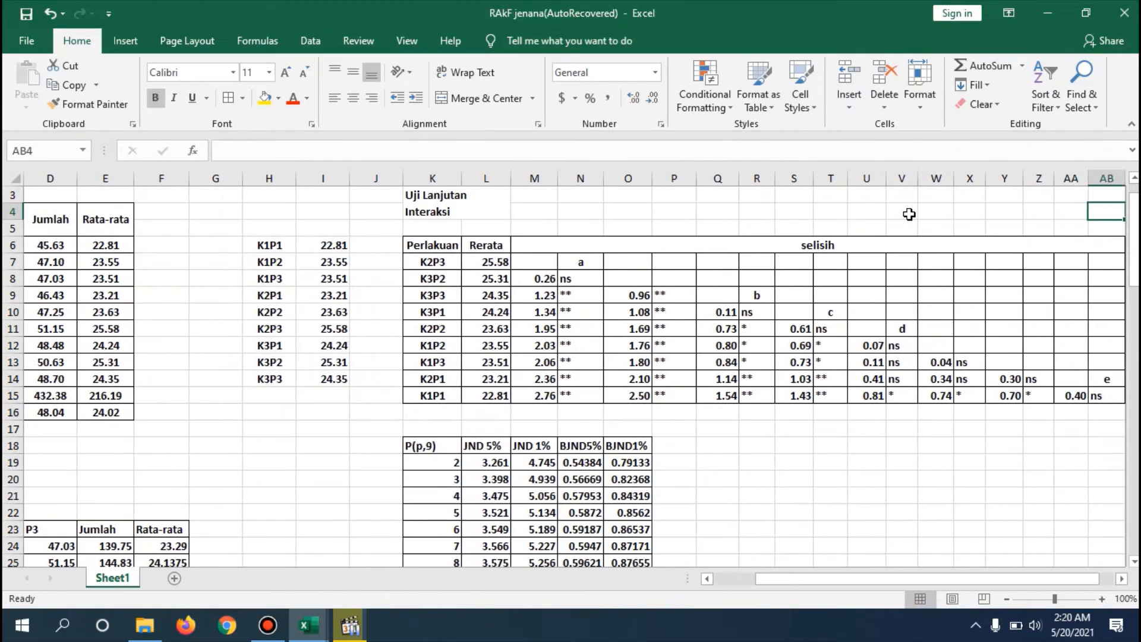
key("Right")
key("Right")
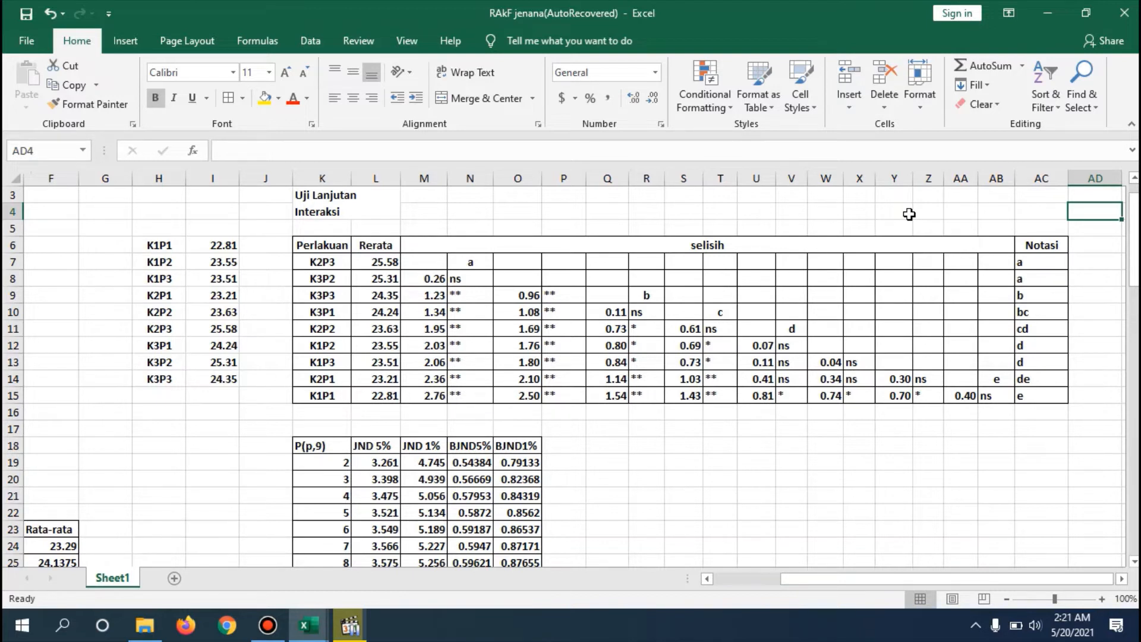
- Examine the Notasi letters of the Interaksi treatments row by row, together with the JND and BJND table below
key("Down")
key("Down")
key("Down")
key("Down")
key("Down")
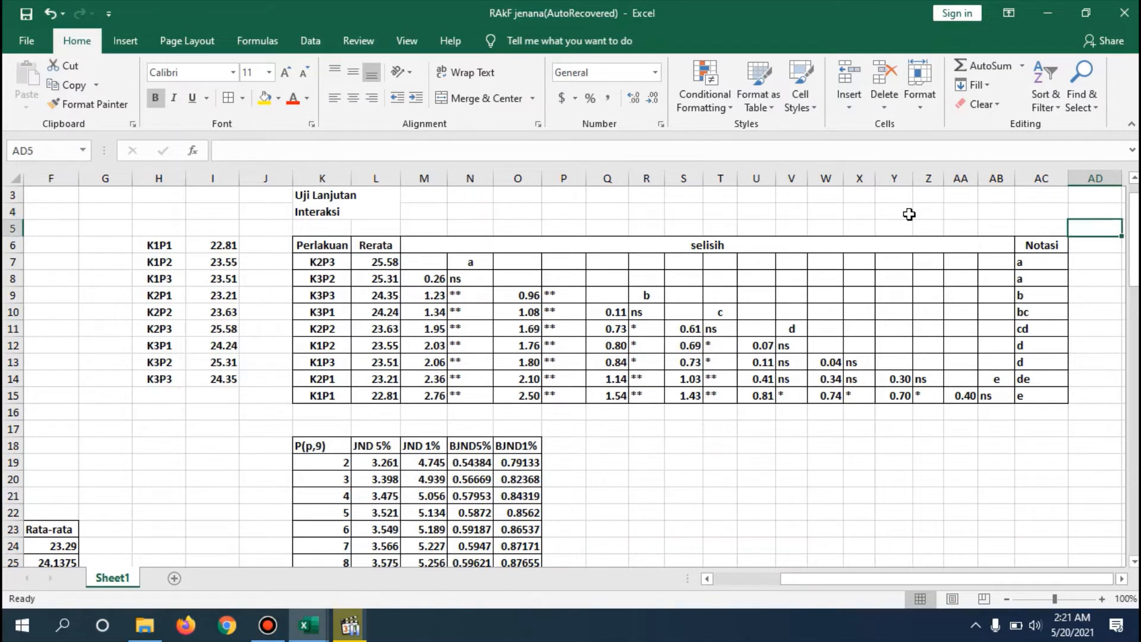
key("Down")
key("Down")
key("Down")
key("Down")
key("Down")
key("Down")
key("Down")
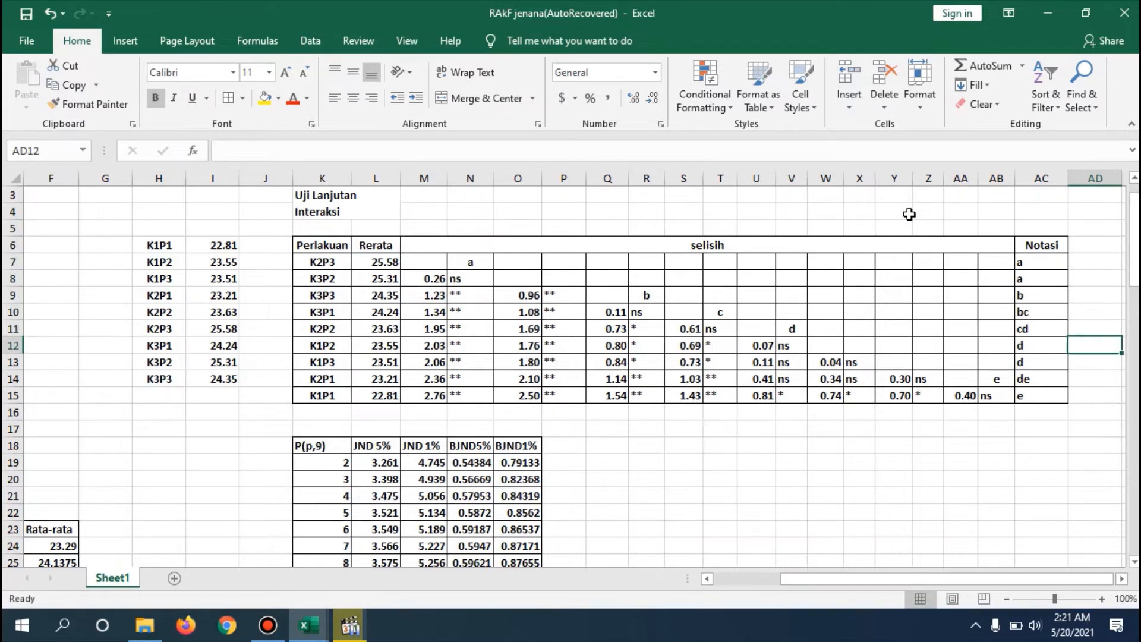
key("Up")
key("Up")
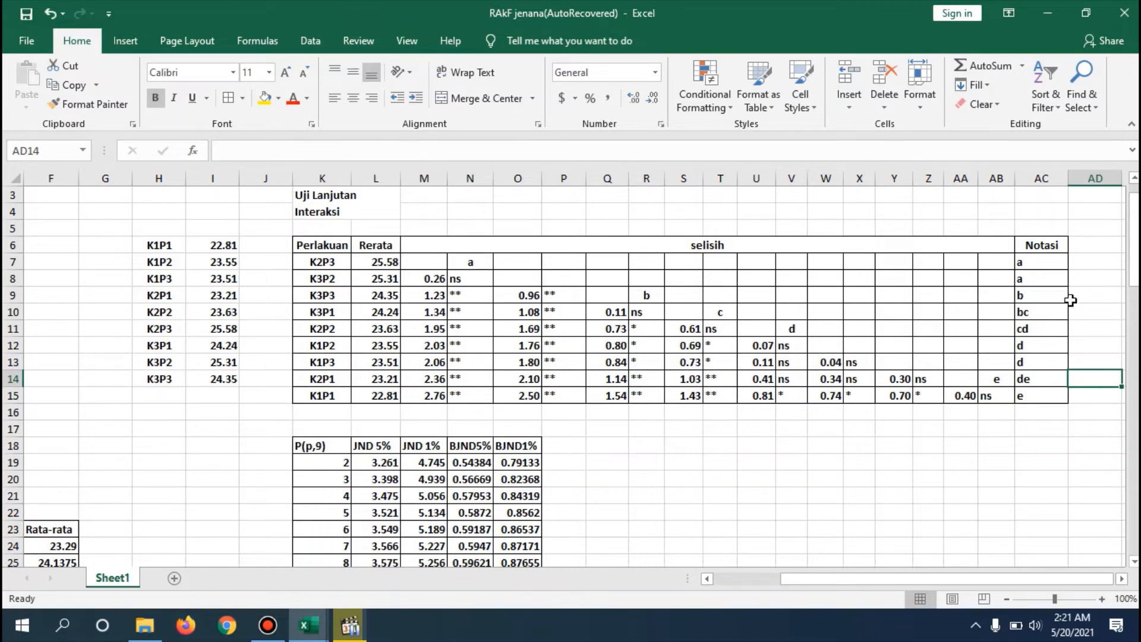
scroll(1132, 234, "up", 1)
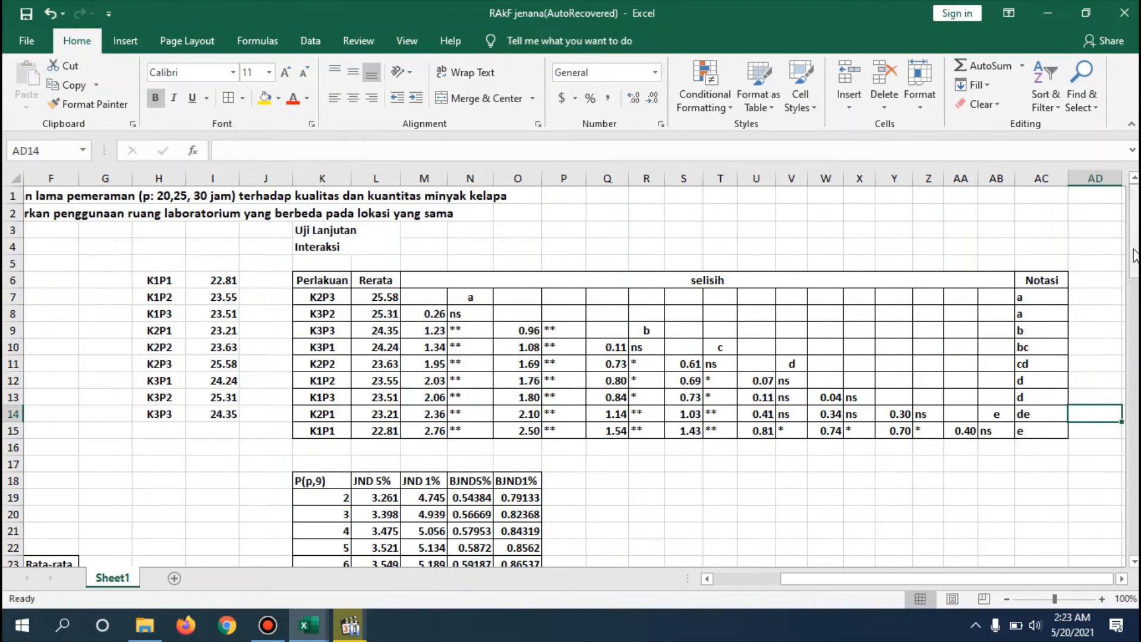
mouse_move(1136, 266)
left_mouse_down()
mouse_move(1136, 315)
mouse_move(1136, 281)
left_mouse_up()
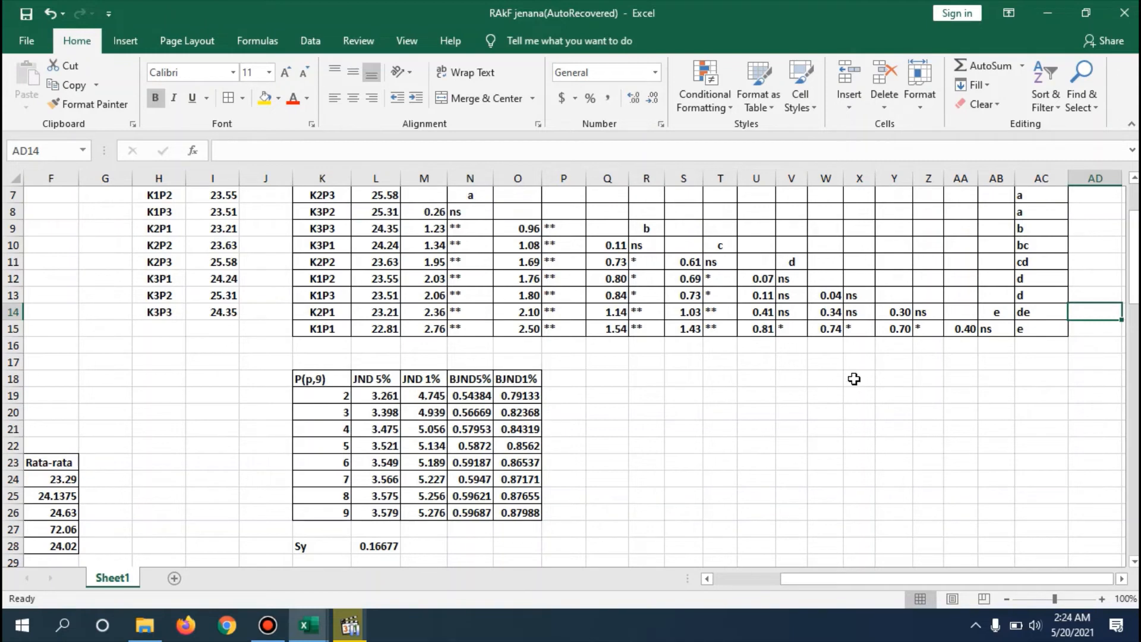
- Inspect the Sy formula of the Interaksi test in L28 and trace its reference to the Galat KT cell
left_click_drag(1134, 255, 1137, 288)
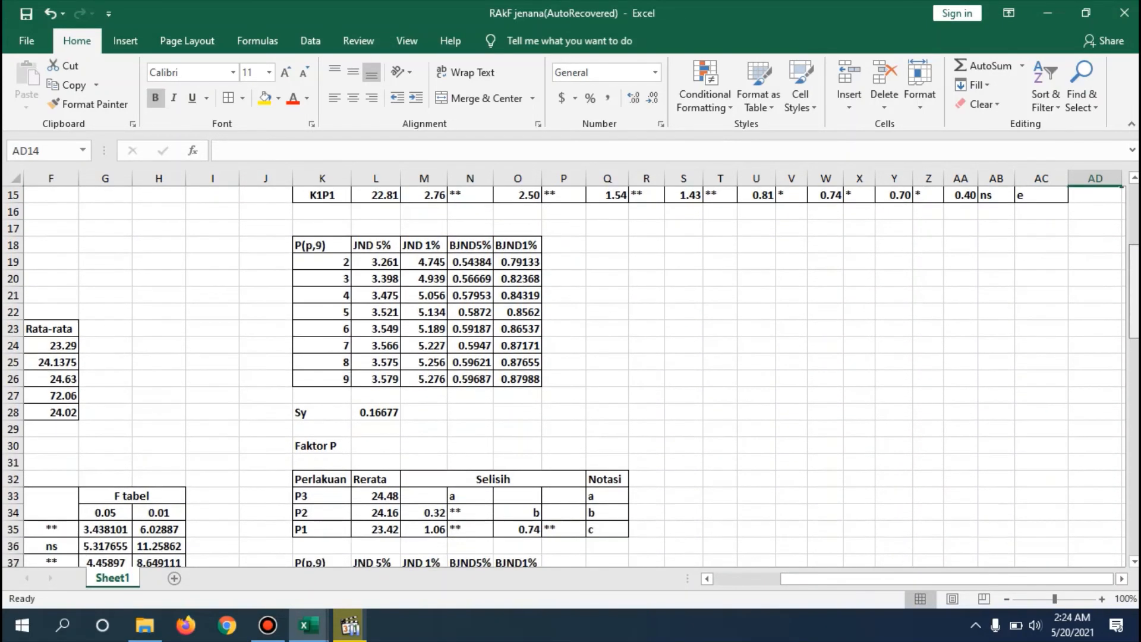
left_click(373, 409)
double_click(373, 409)
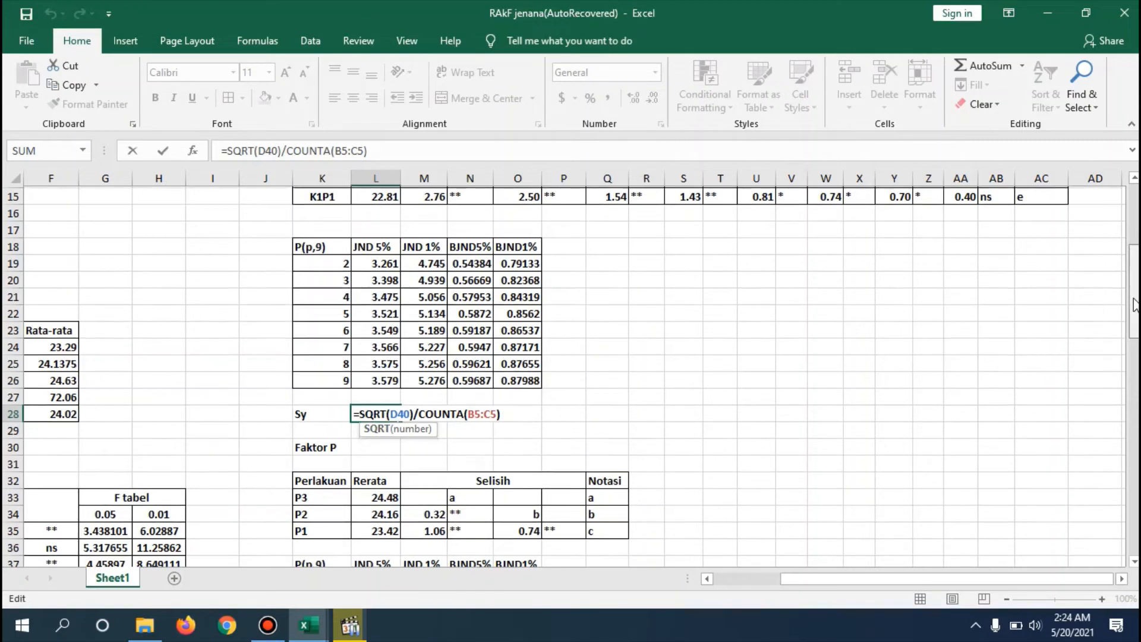
left_click_drag(1136, 297, 1136, 328)
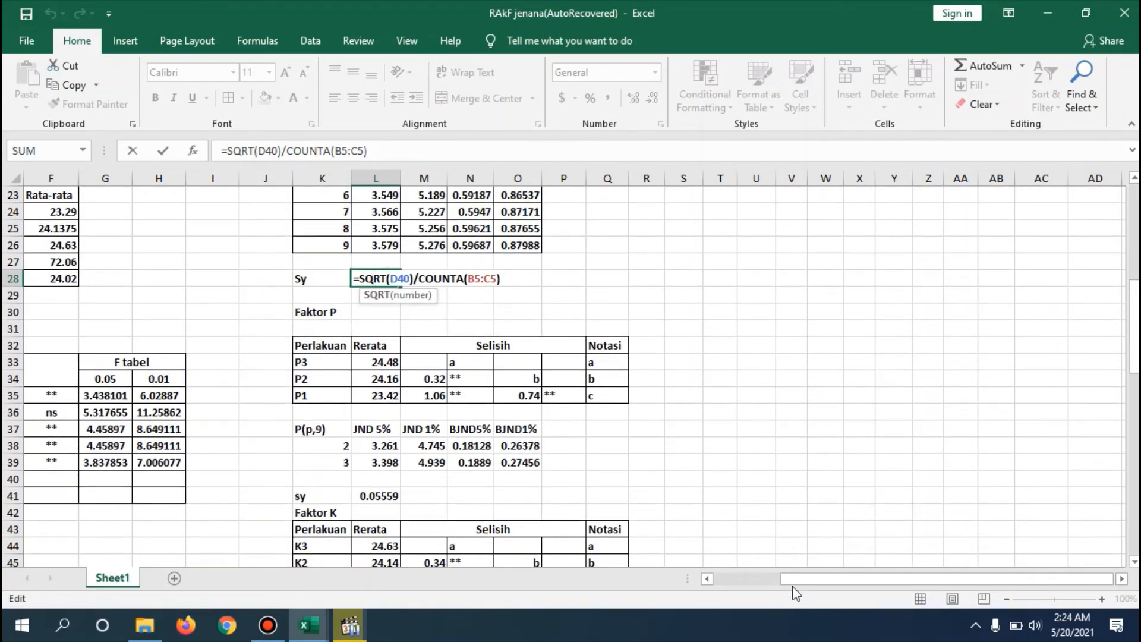
left_click_drag(839, 579, 719, 581)
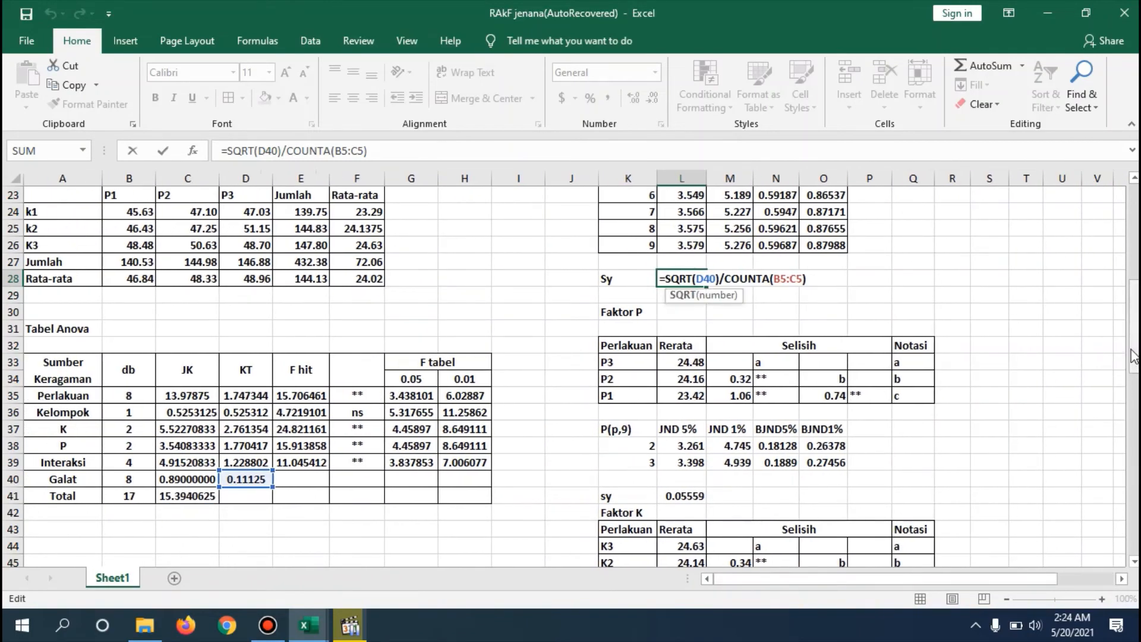
mouse_move(1132, 355)
left_mouse_down()
mouse_move(1134, 257)
mouse_move(1138, 347)
left_mouse_up()
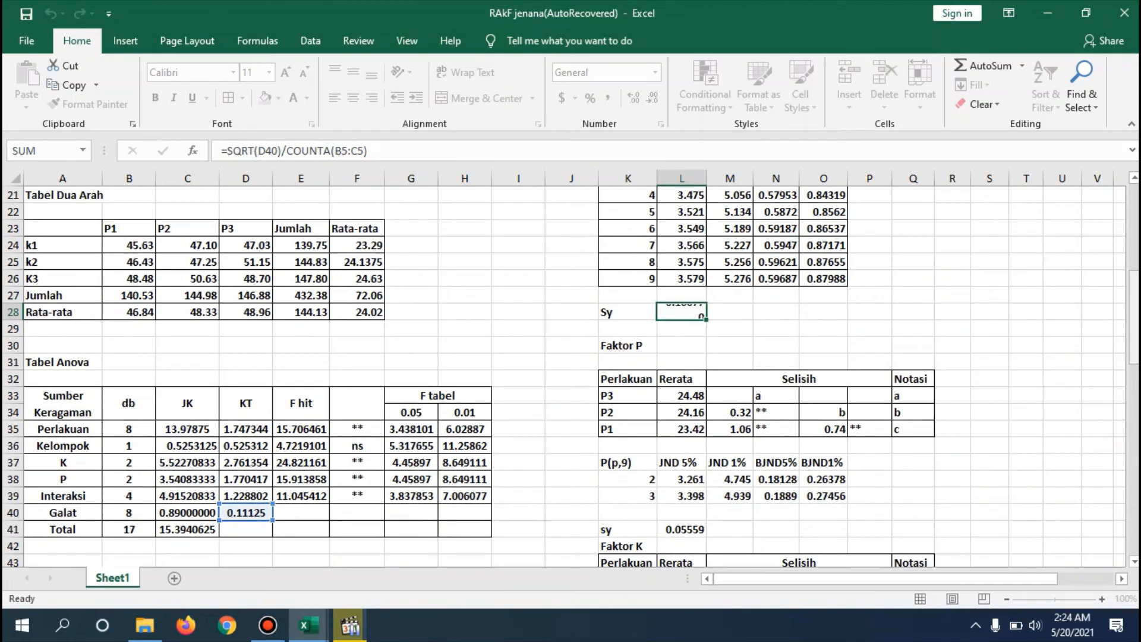
key("Return")
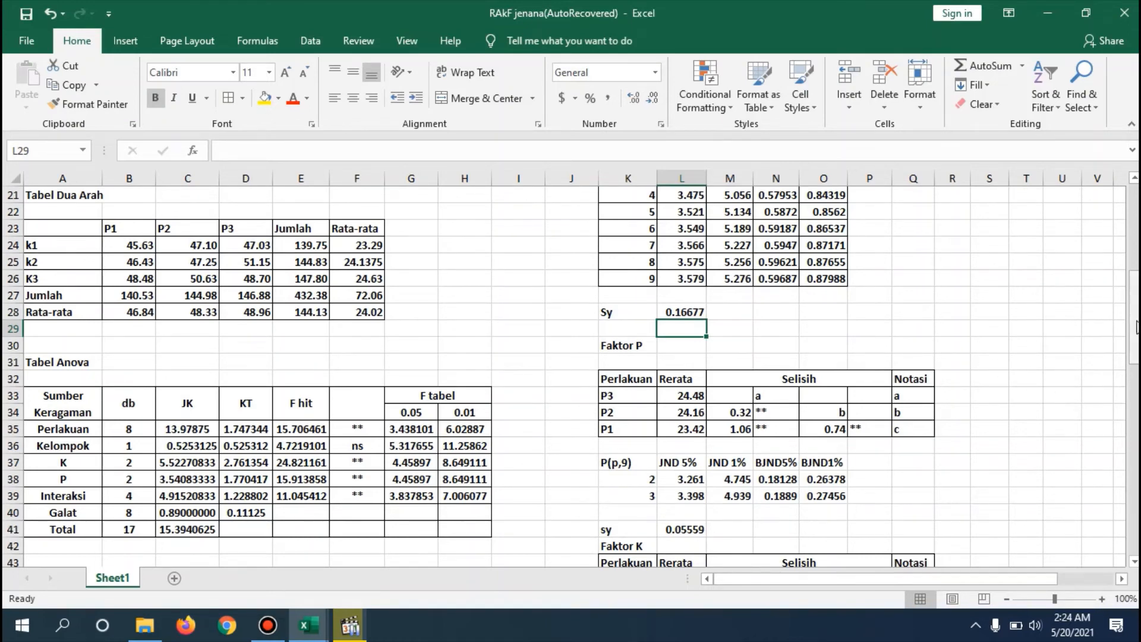
- Examine the Faktor P and Faktor K follow-up tables with their selisih, Notasi and BJND values
left_click_drag(1135, 321, 1136, 335)
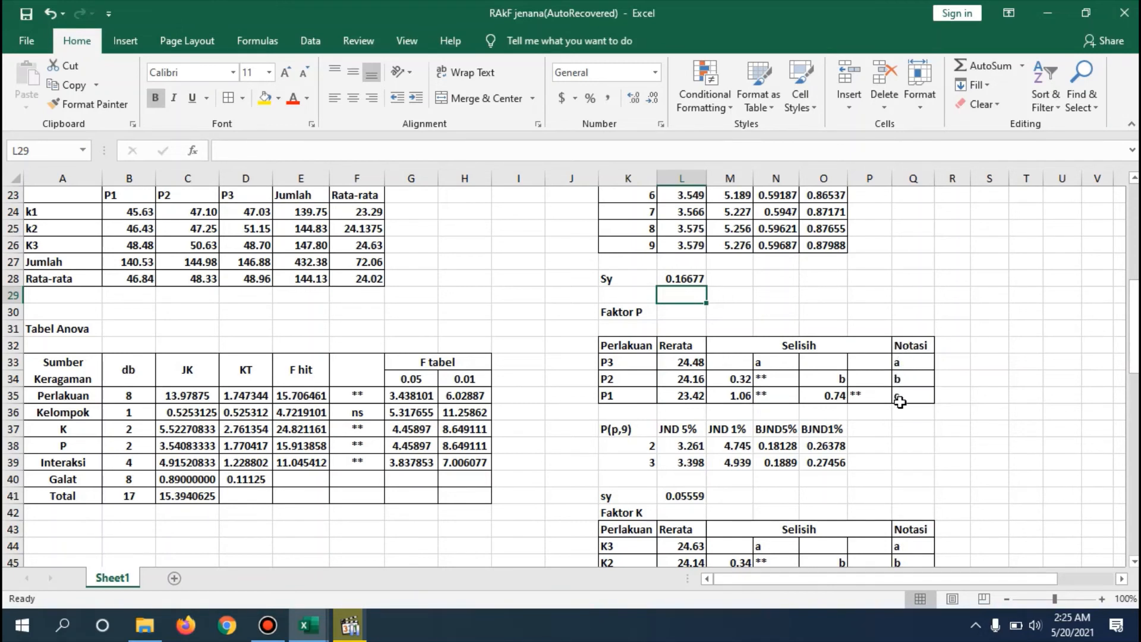
left_click(904, 440)
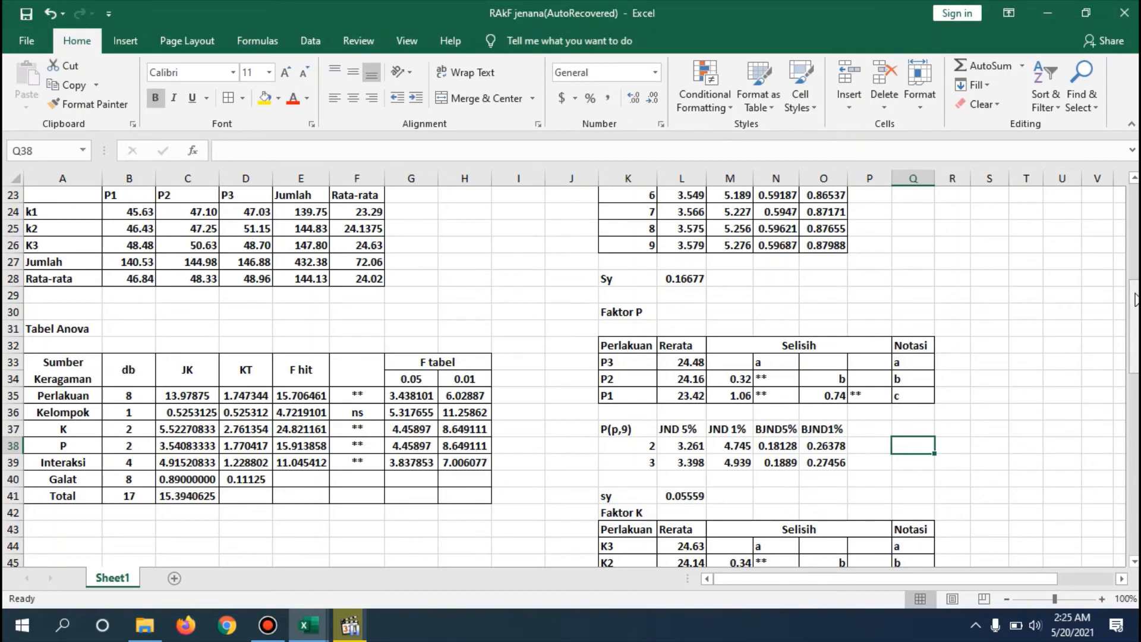
left_click_drag(1135, 301, 1135, 330)
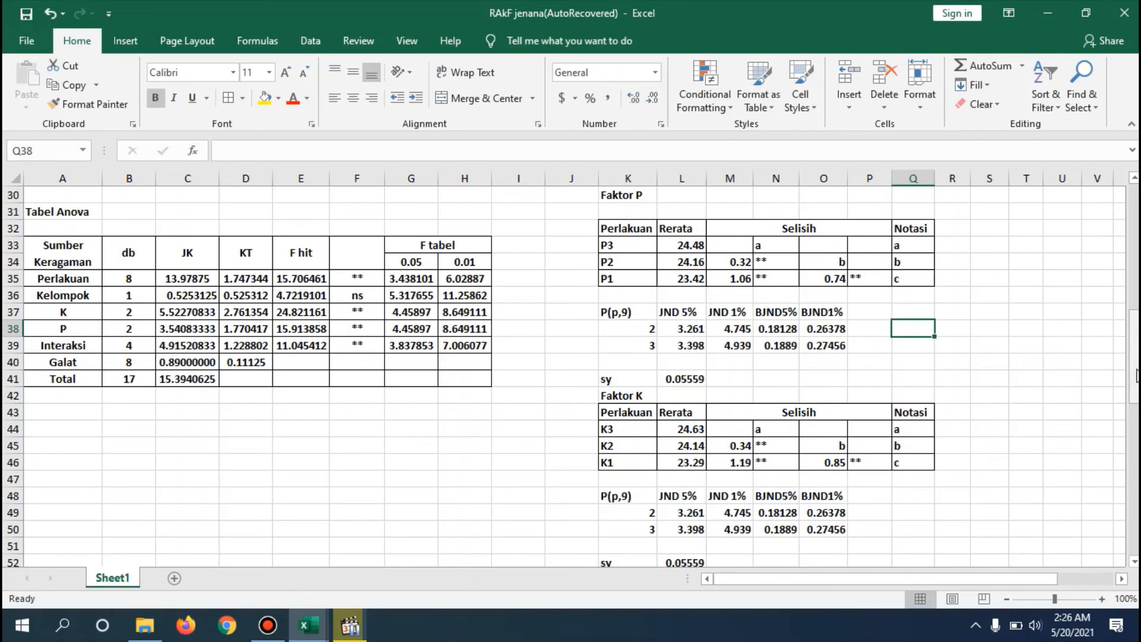
left_click_drag(1136, 377, 1134, 360)
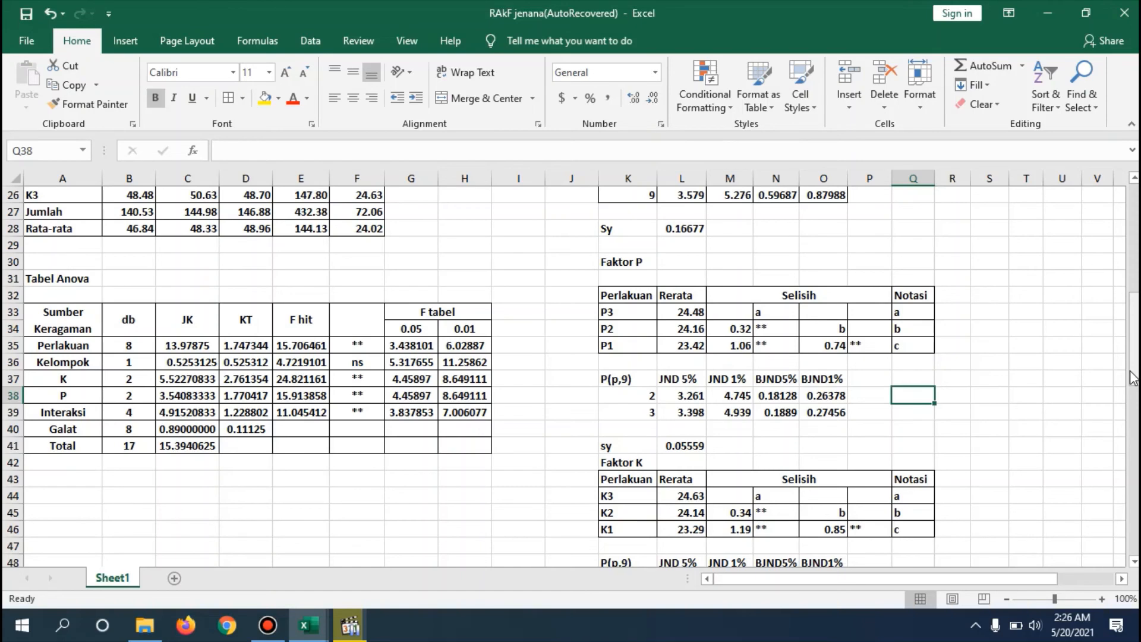
left_click_drag(1133, 378, 1133, 388)
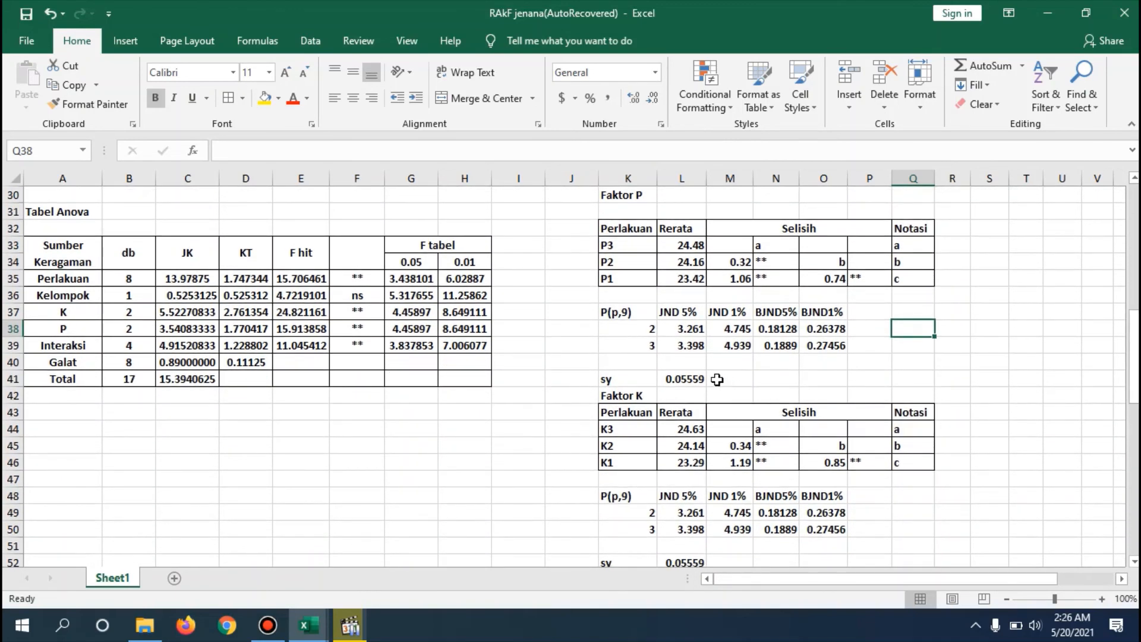
- Inspect the sy formula of the Faktor P test in L41, including its divisor
left_click(695, 381)
double_click(696, 380)
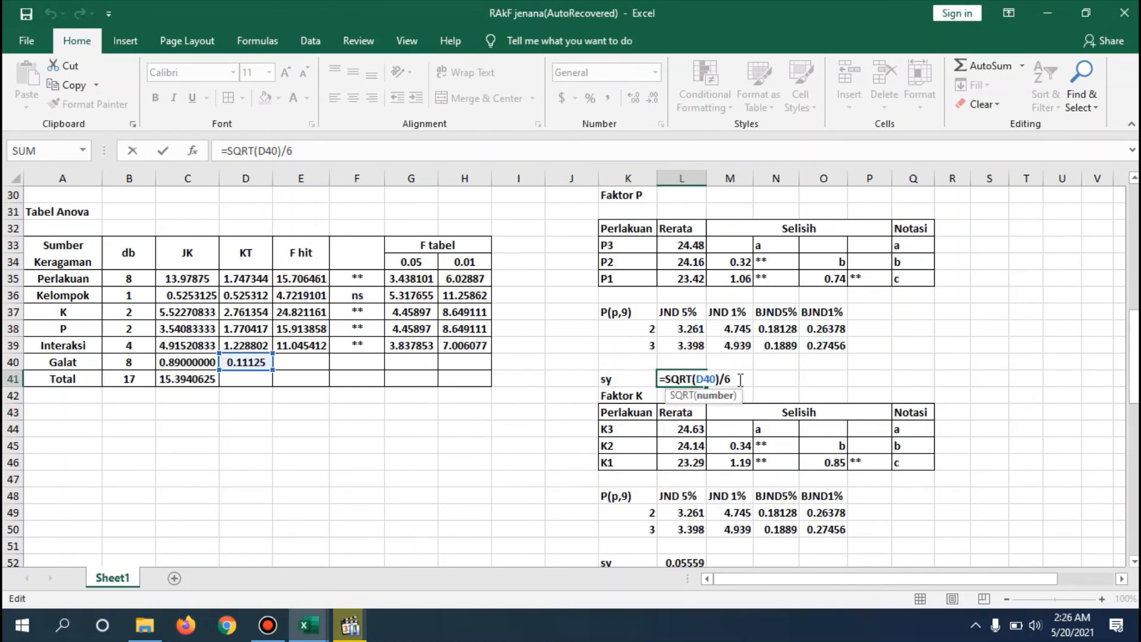
left_click(741, 379)
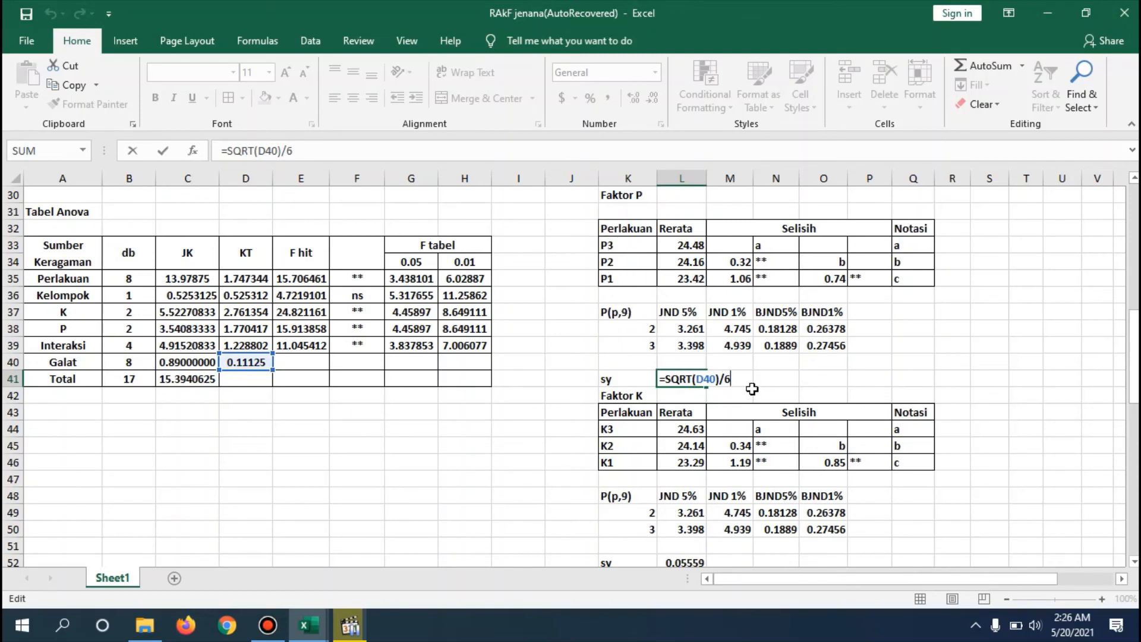
key("Return")
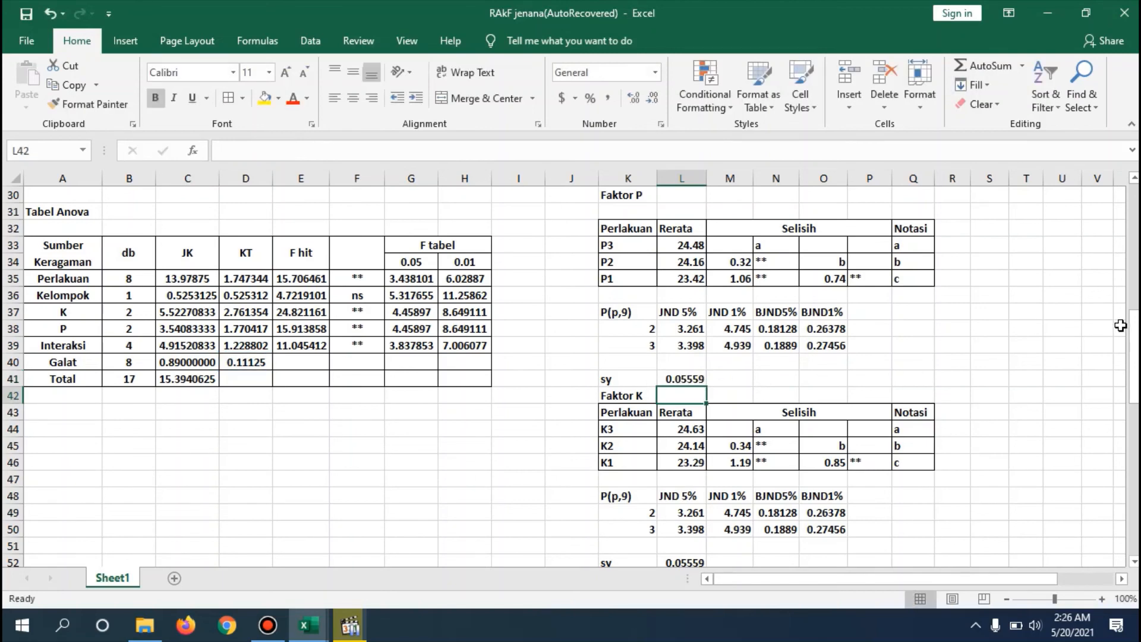
- Inspect the sy formula of the Faktor K test in L52 and return to the Interaksi comparison table
scroll(1120, 325, "down", 2)
left_click(688, 480)
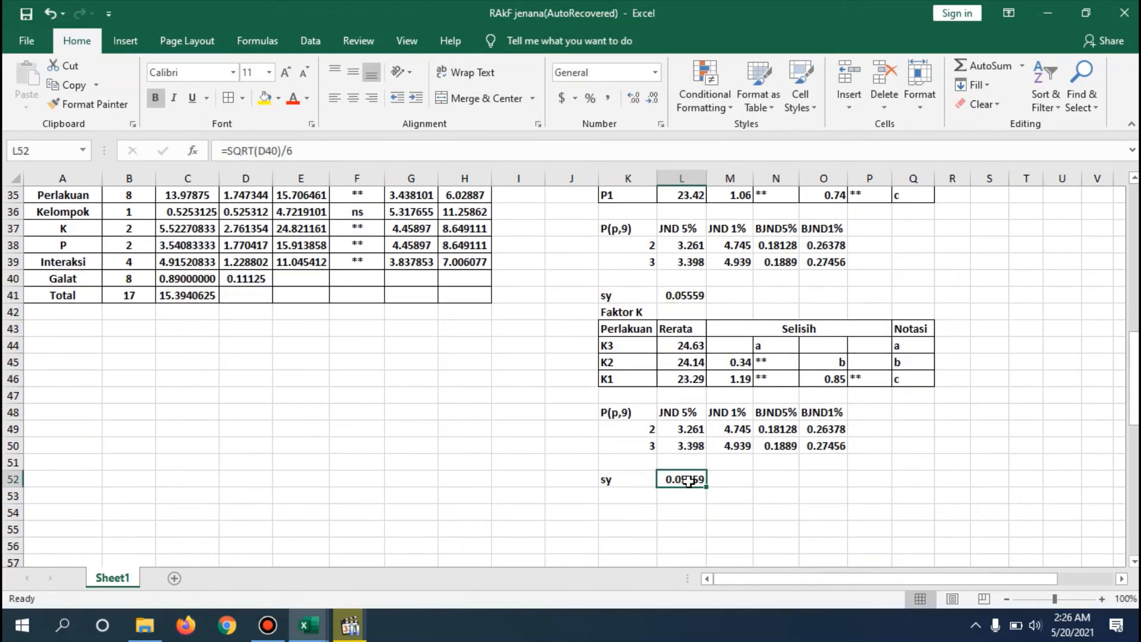
double_click(687, 480)
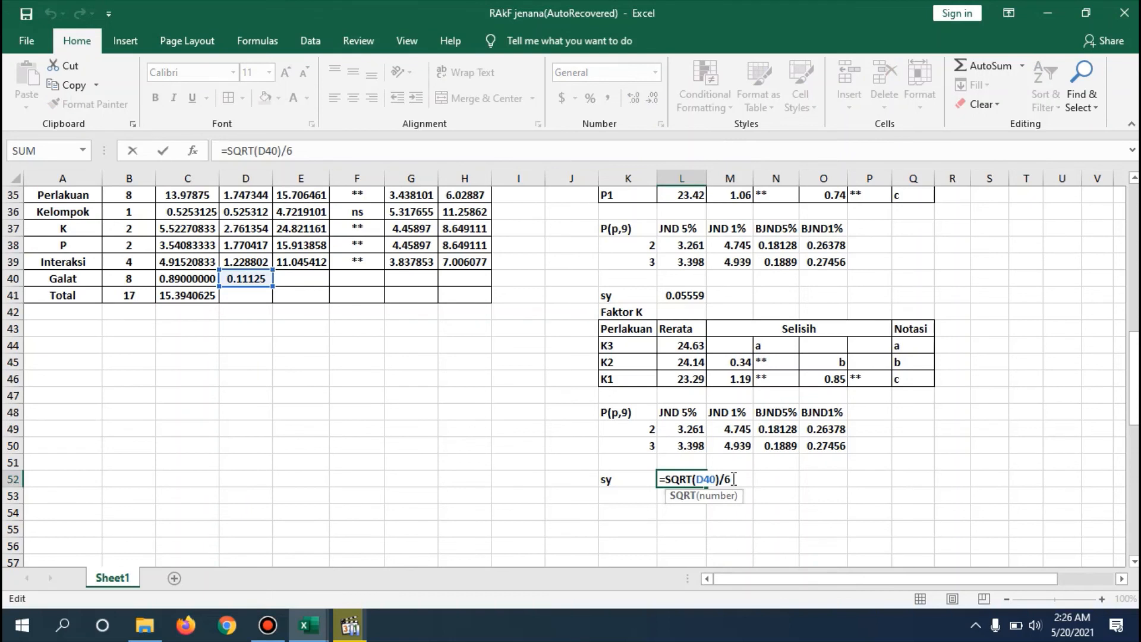
left_click(734, 479)
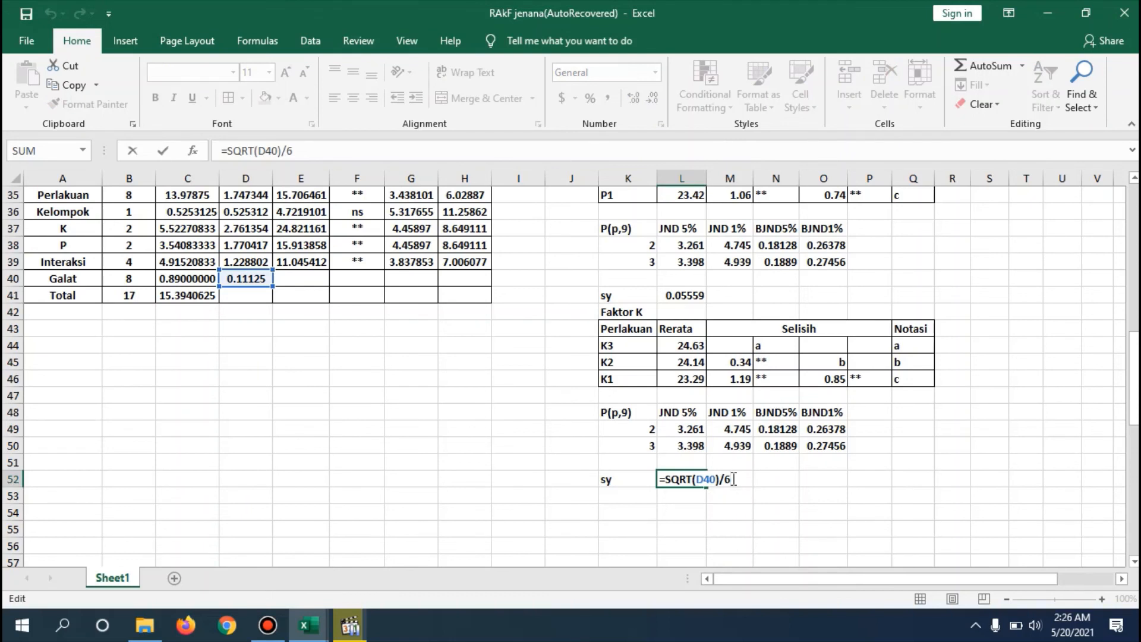
key("Return")
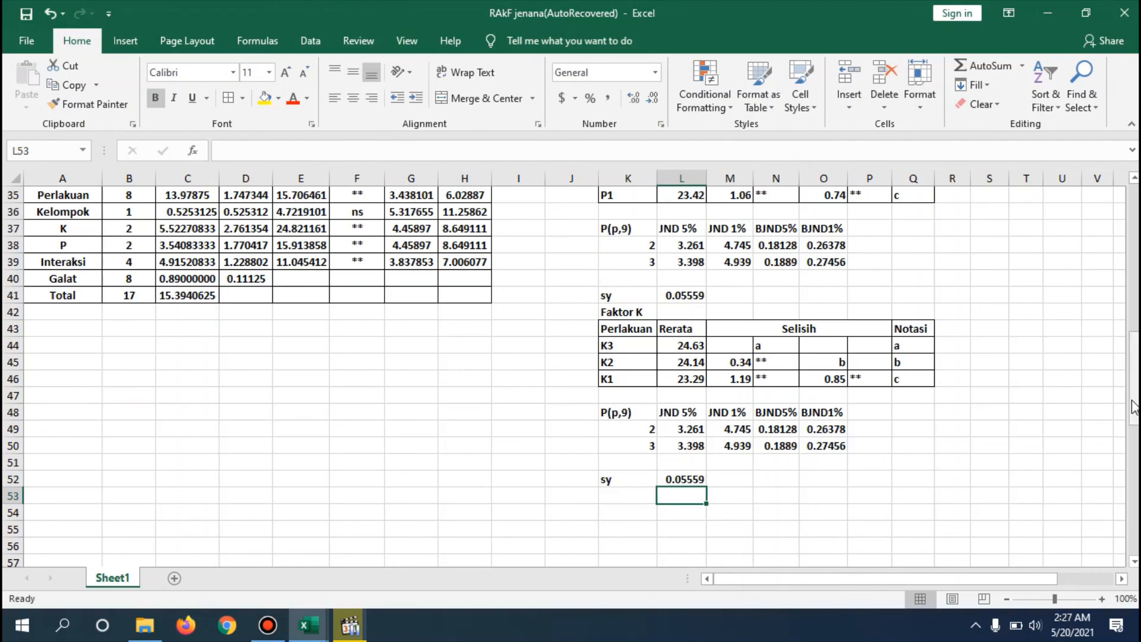
left_click_drag(1137, 390, 1137, 328)
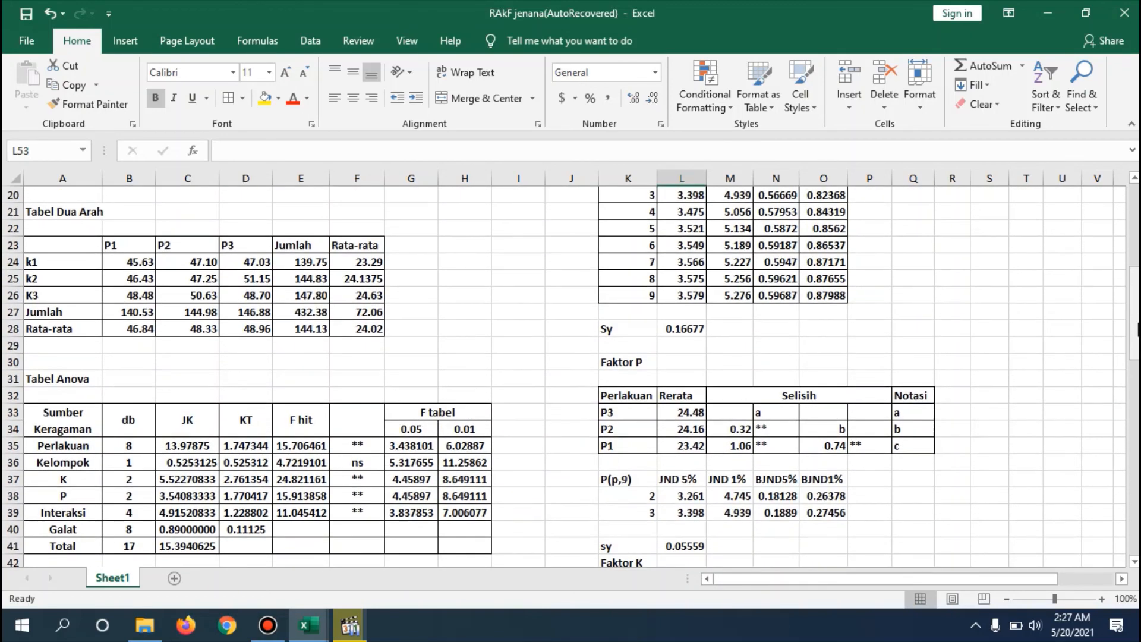
left_click_drag(1137, 331, 1129, 261)
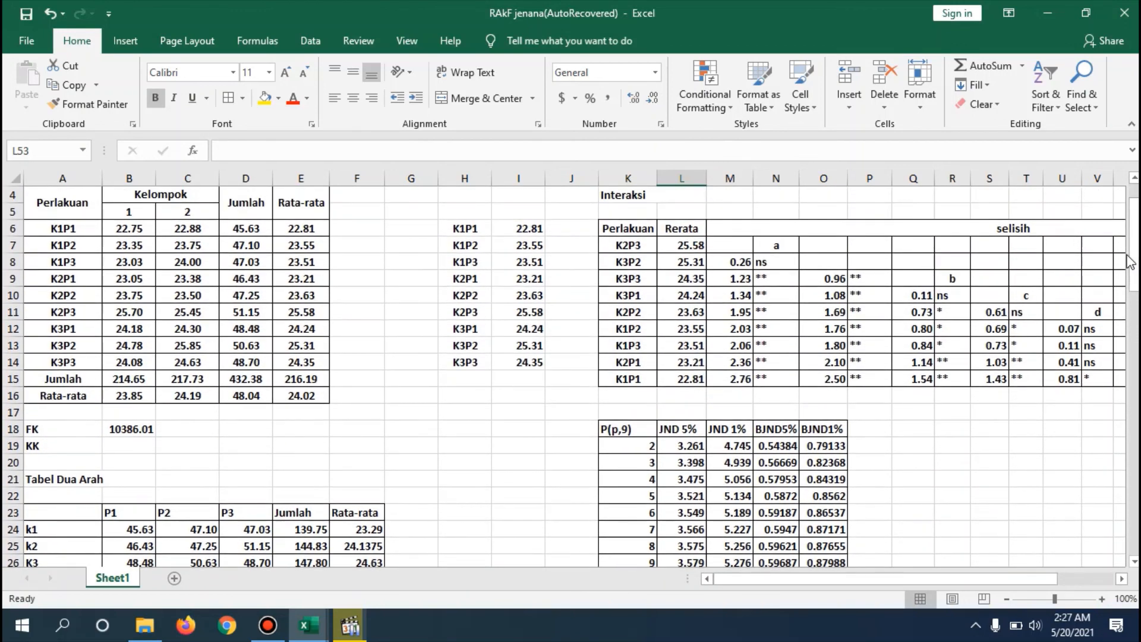